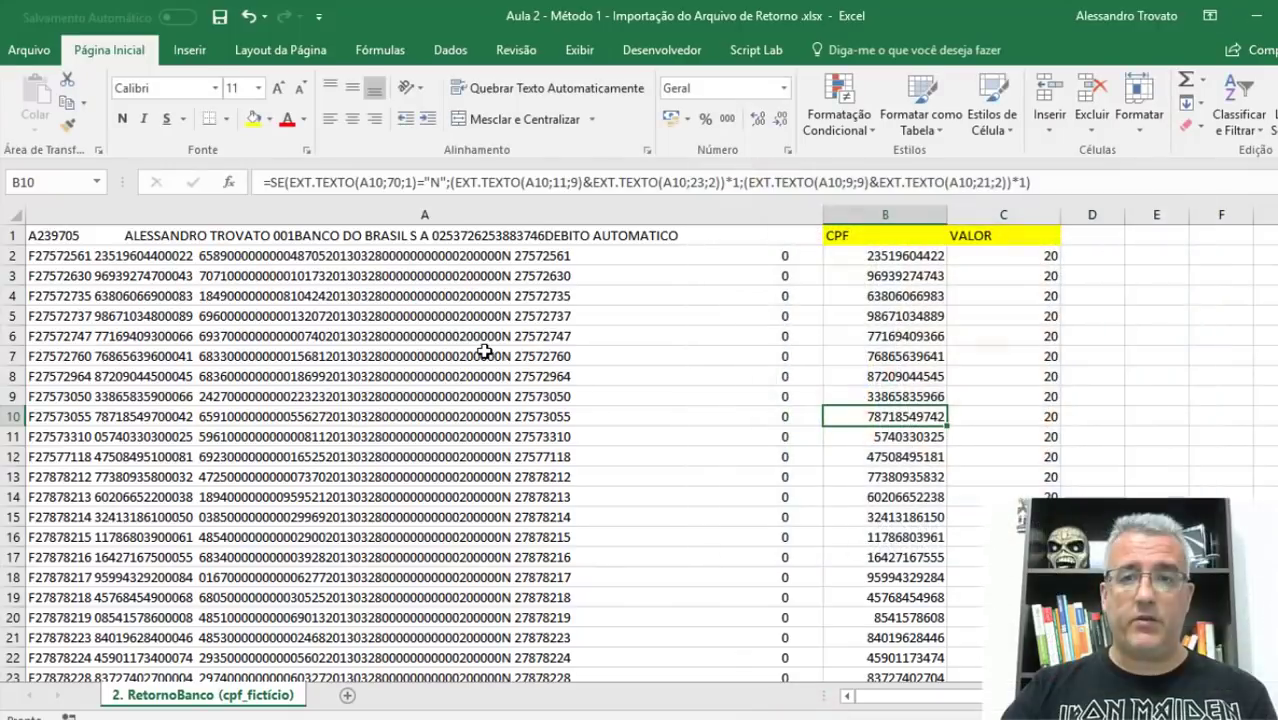
pyautogui.click(838, 274)
pyautogui.moveTo(857, 214); pyautogui.dragTo(1040, 220)
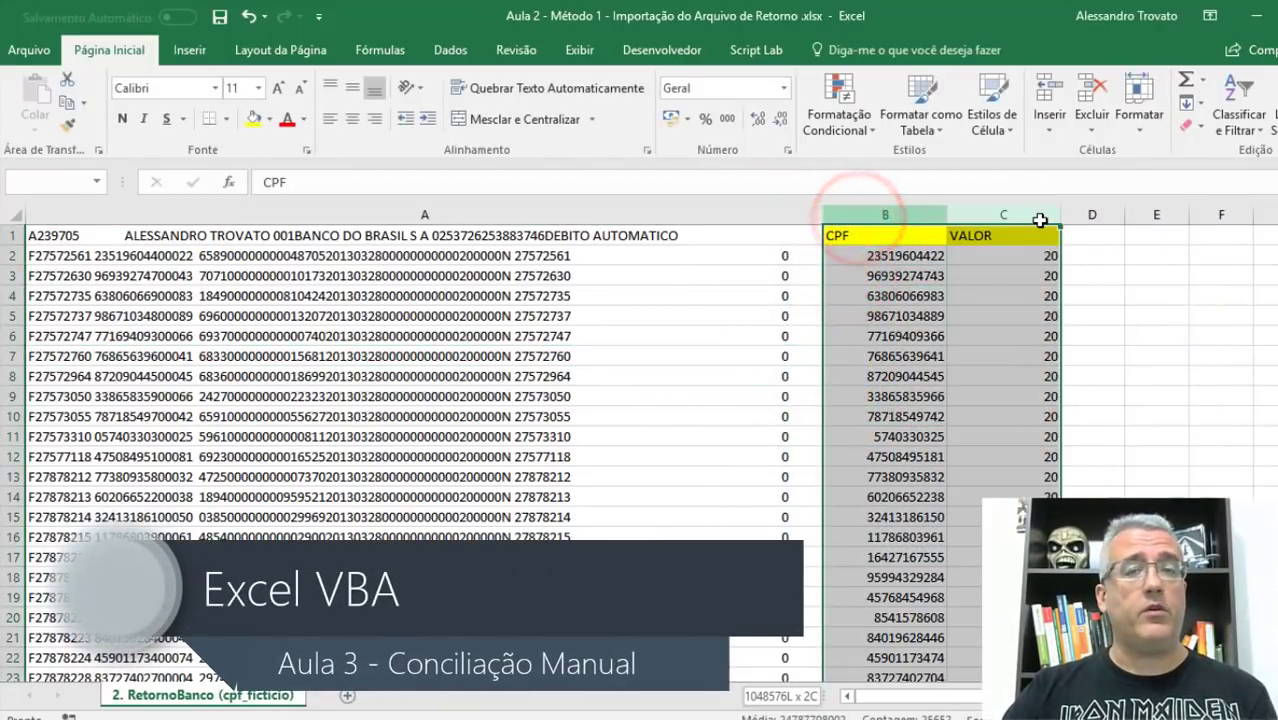
pyautogui.click(955, 320)
pyautogui.moveTo(885, 215); pyautogui.dragTo(1008, 215)
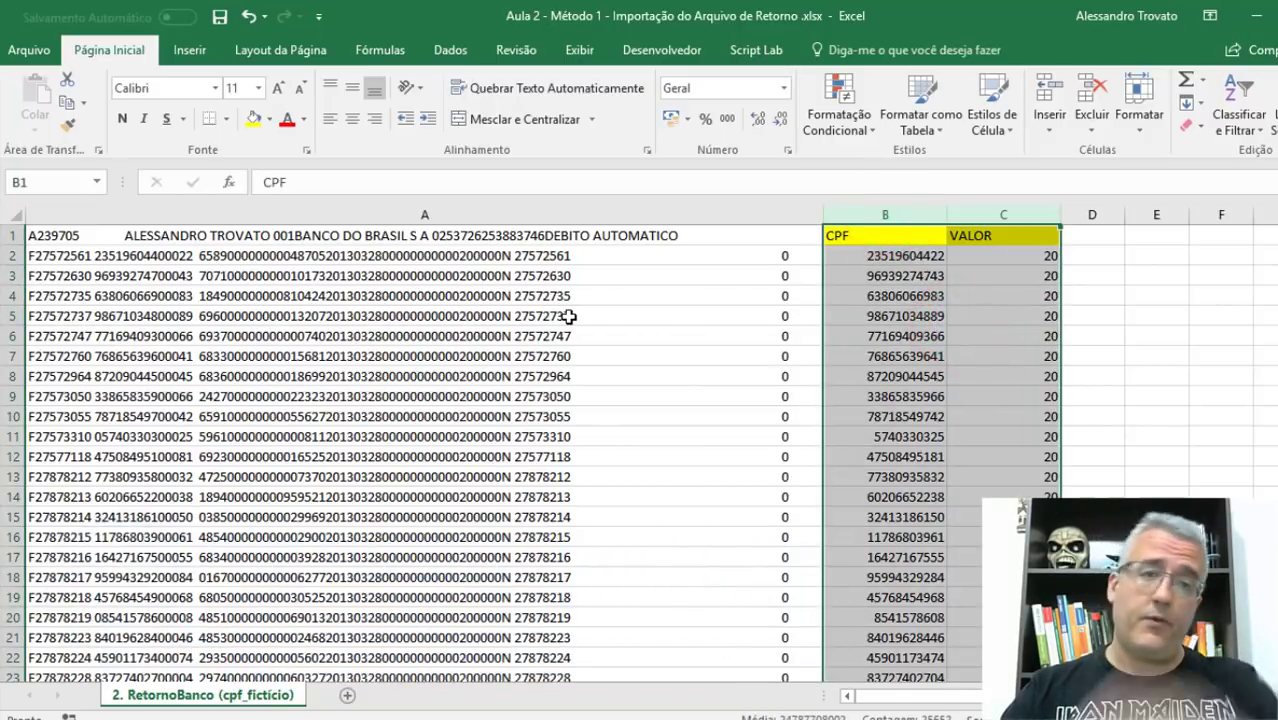
pyautogui.click(965, 355)
# Copy the CPF and VALOR columns, headers included, and paste them at A1 of a new blank workbook.
pyautogui.click(891, 240)
pyautogui.hotkey('ctrl', 'shift', 'Right')
pyautogui.hotkey('ctrl', 'shift', 'Down')
pyautogui.hotkey('ctrl', 'c')
pyautogui.hotkey('ctrl', 'n')
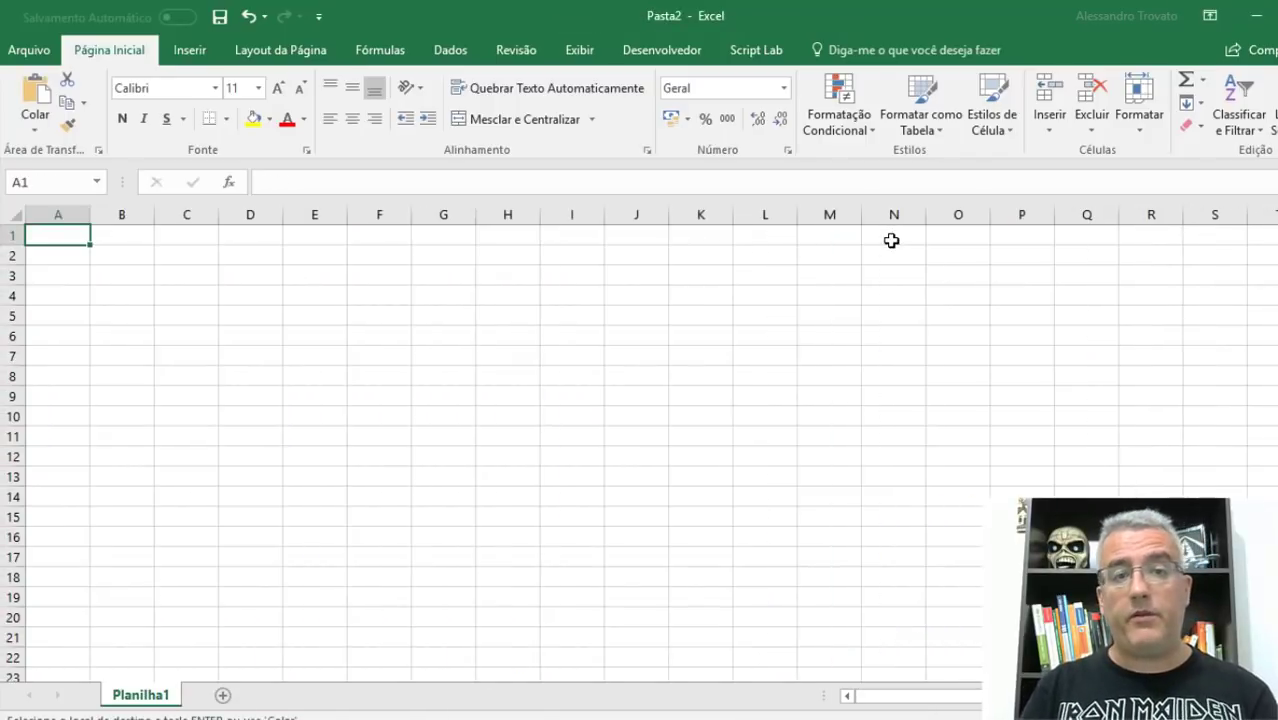
pyautogui.hotkey('ctrl', 'v')
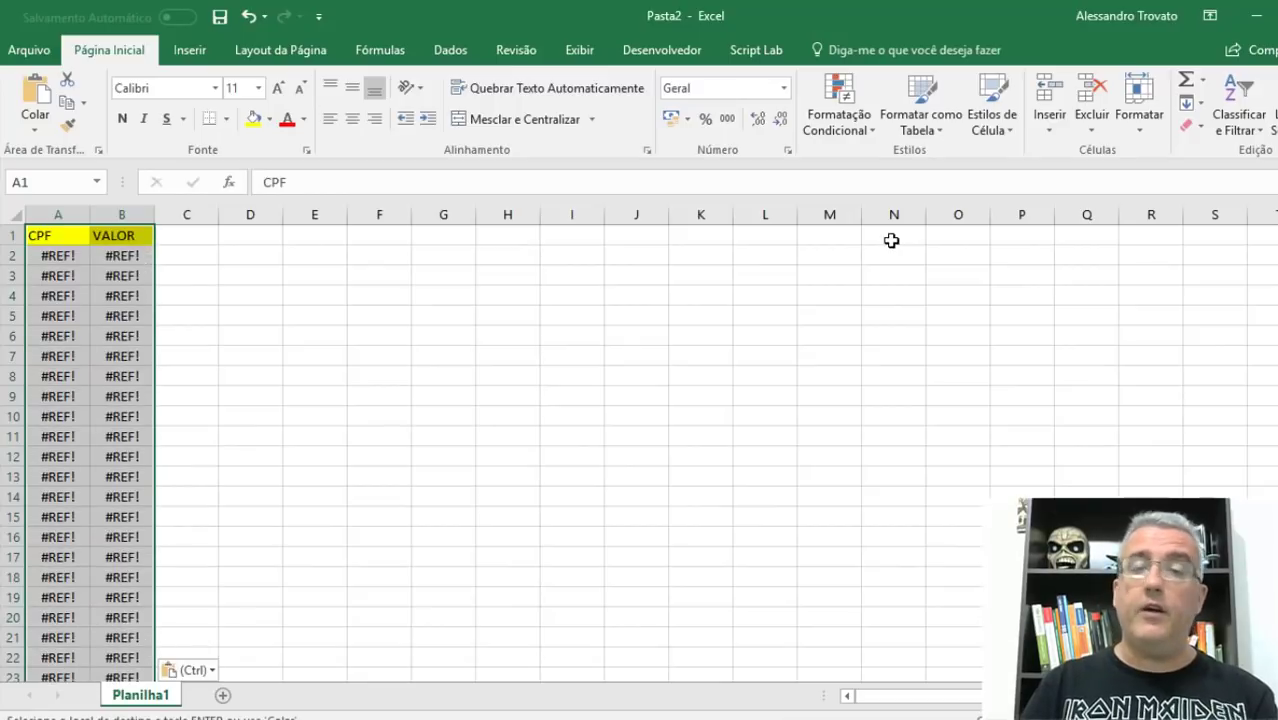
# Paste the copied CPF and VALOR data again as values only, over the formulas in columns A and B.
pyautogui.click(36, 130)
pyautogui.click(63, 183)
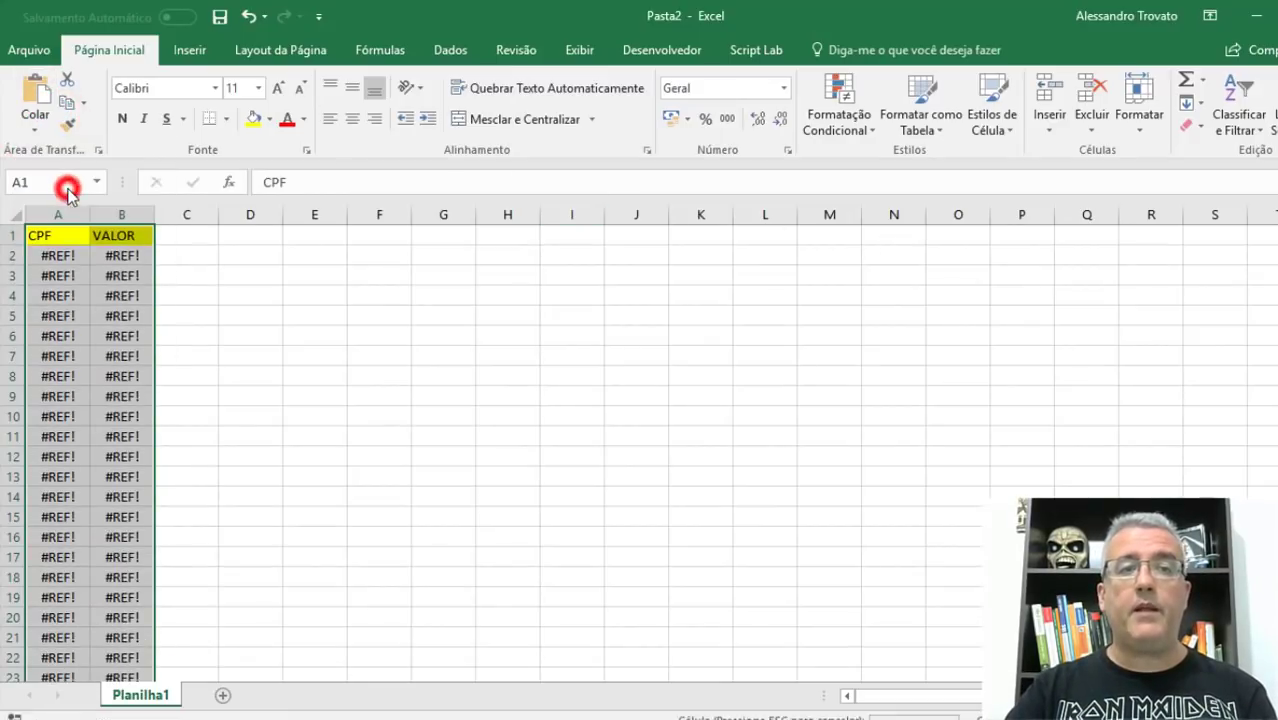
pyautogui.click(36, 130)
pyautogui.click(32, 258)
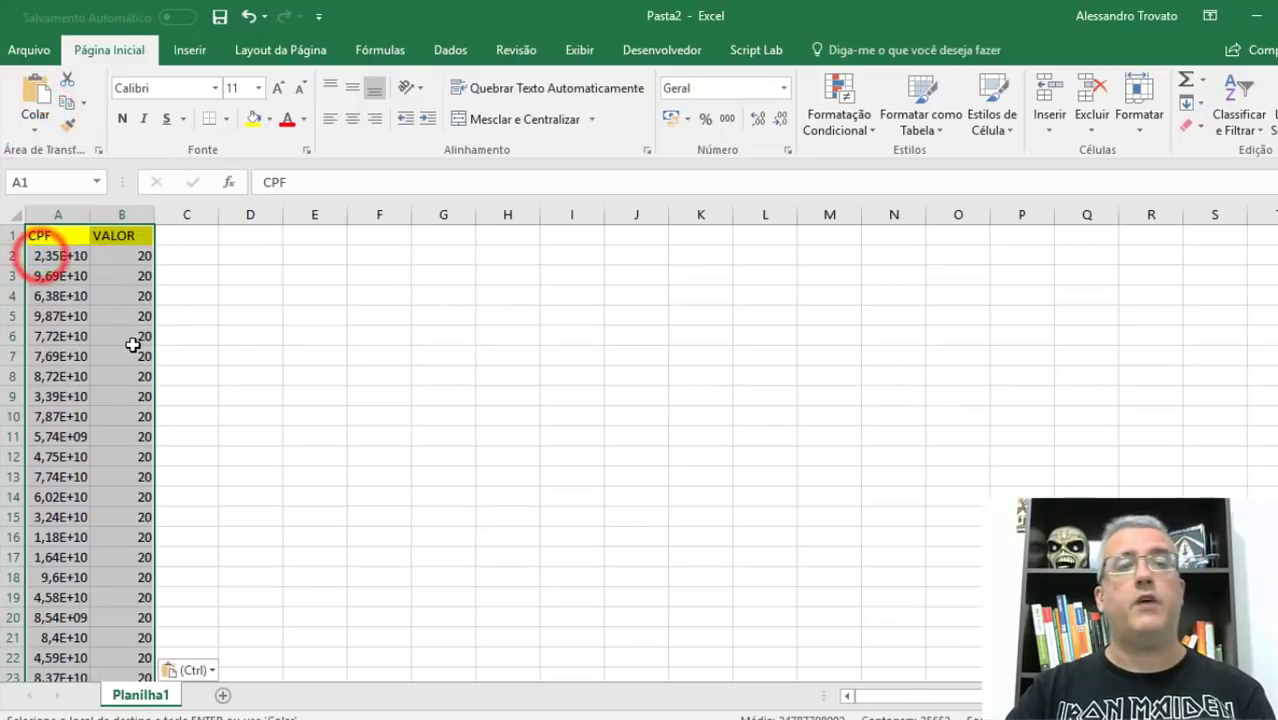
# Autofit the widths of columns A and B to their contents and return to cell A1.
pyautogui.click(133, 343)
pyautogui.moveTo(122, 214); pyautogui.dragTo(87, 214)
pyautogui.doubleClick(90, 214)
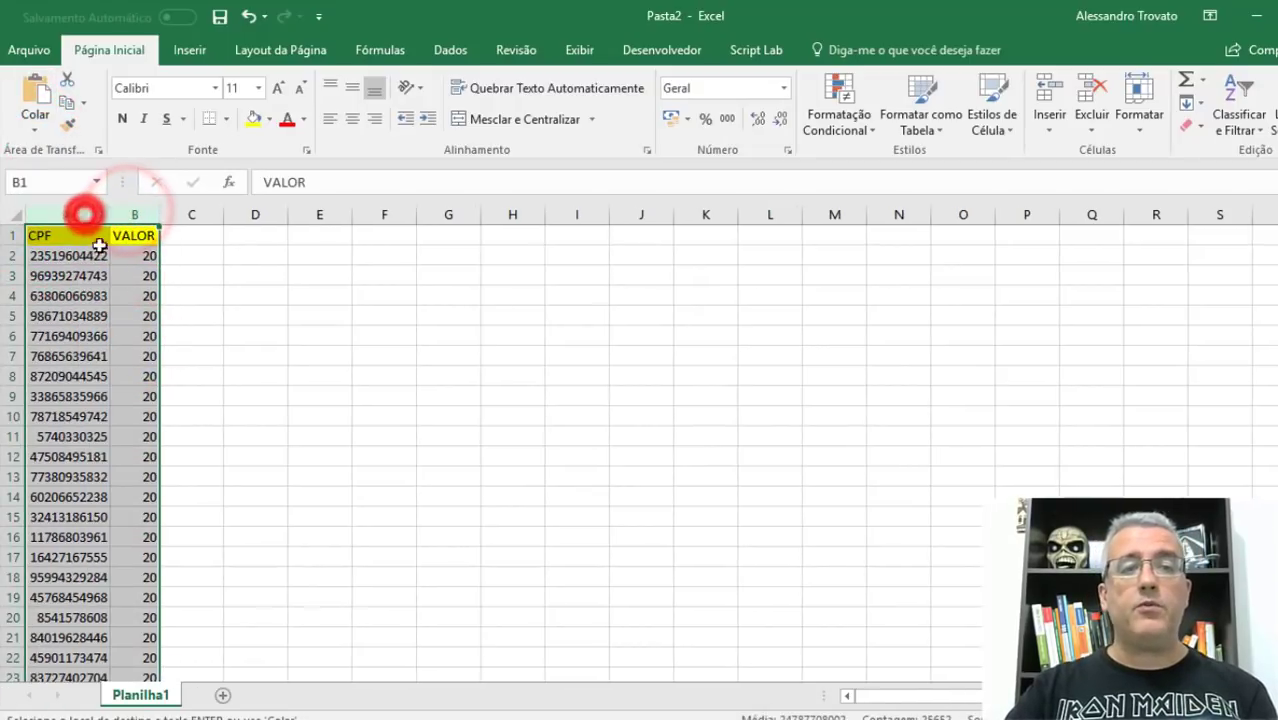
pyautogui.click(140, 294)
pyautogui.hotkey('ctrl', 'Home')
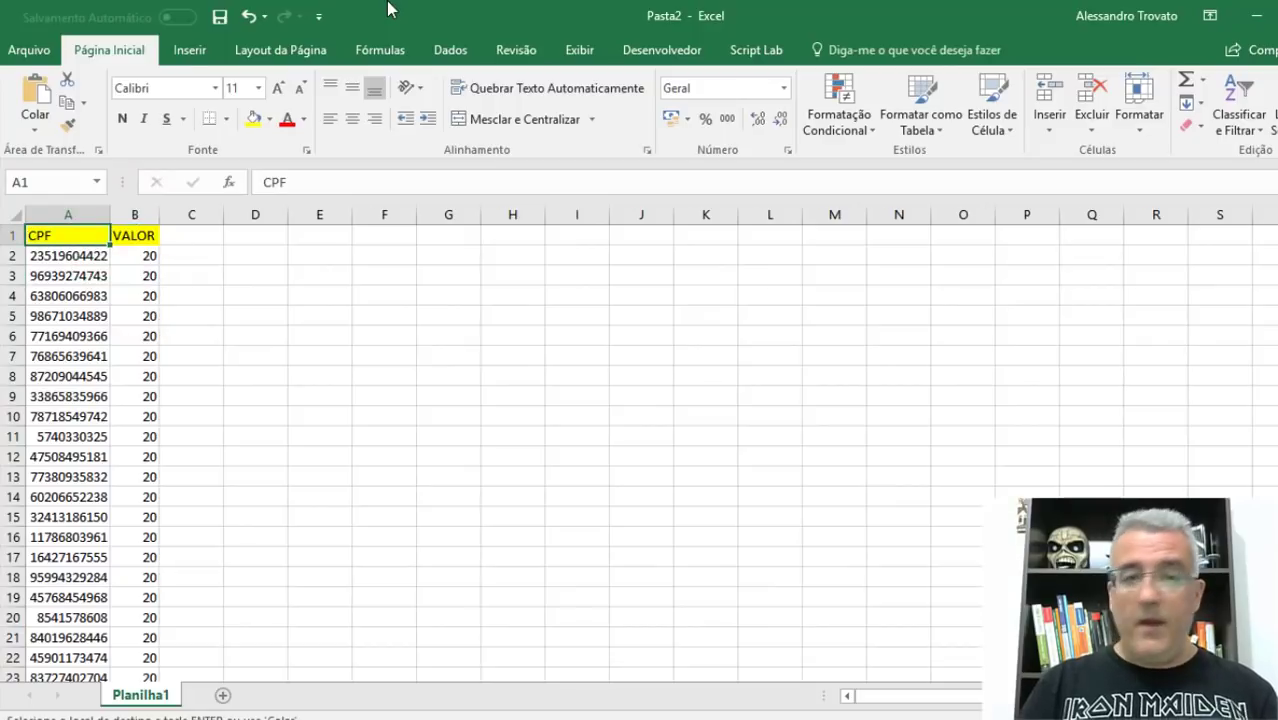
pyautogui.hotkey('ctrl', 'shift', '+')
pyautogui.press('Return')
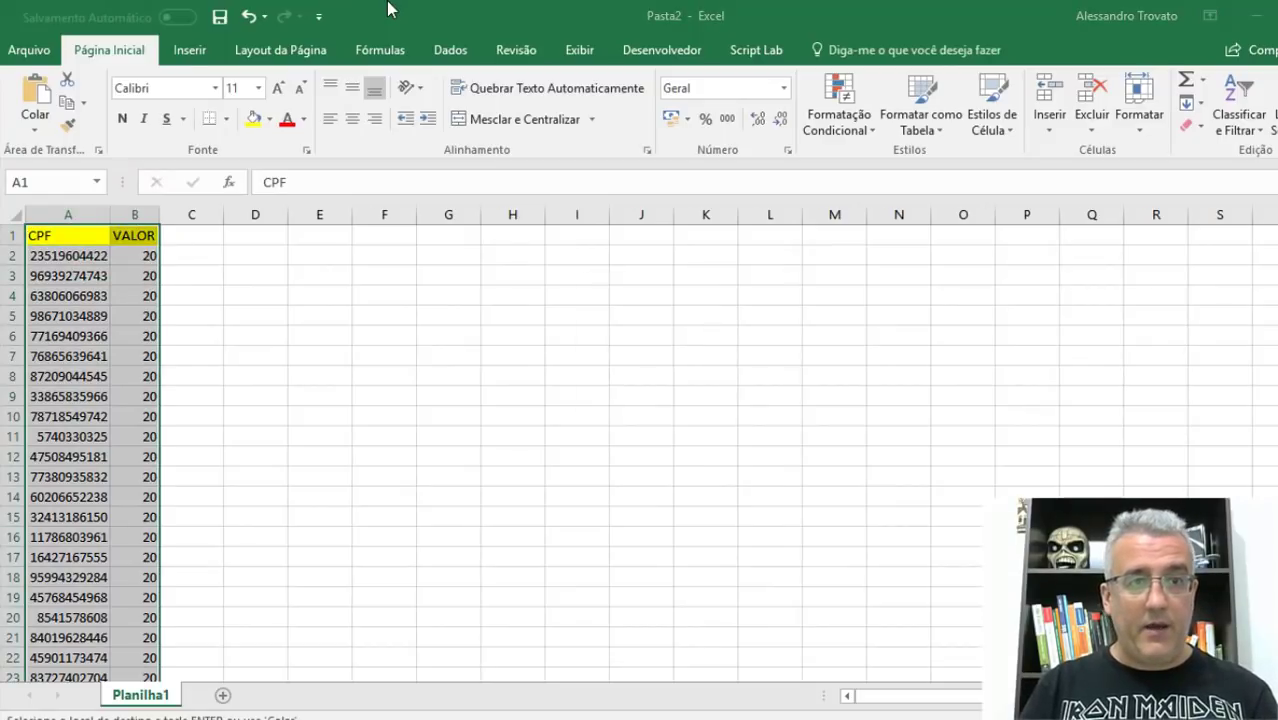
pyautogui.hotkey('ctrl', 'z')
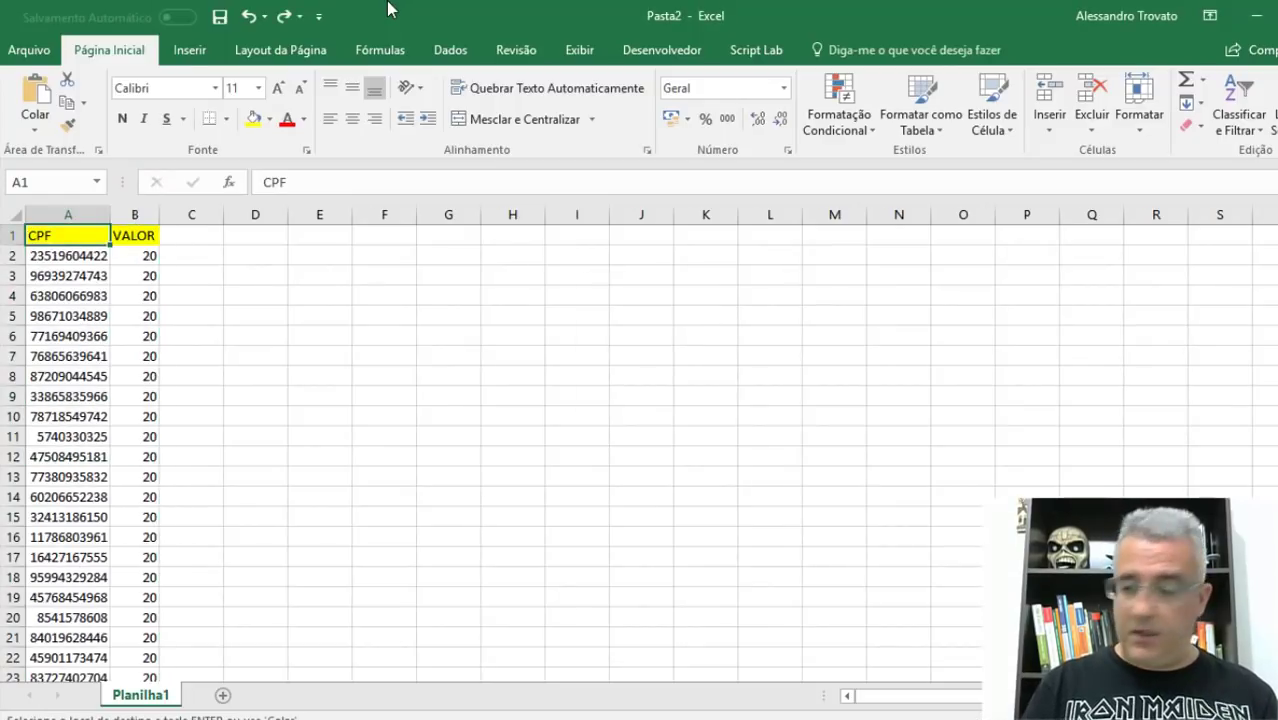
# Insert two entire blank rows above the CPF and VALOR header row.
pyautogui.hotkey('ctrl', 'shift', '+')
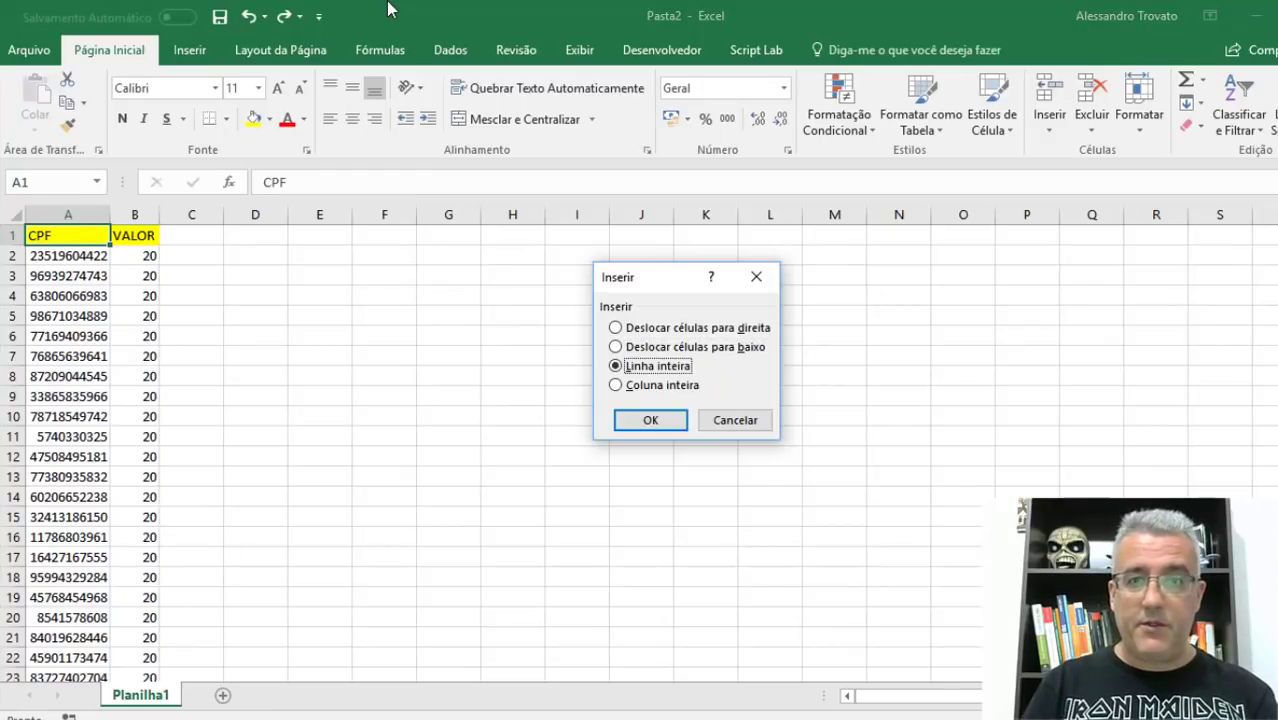
pyautogui.press('Return')
pyautogui.press('F4')
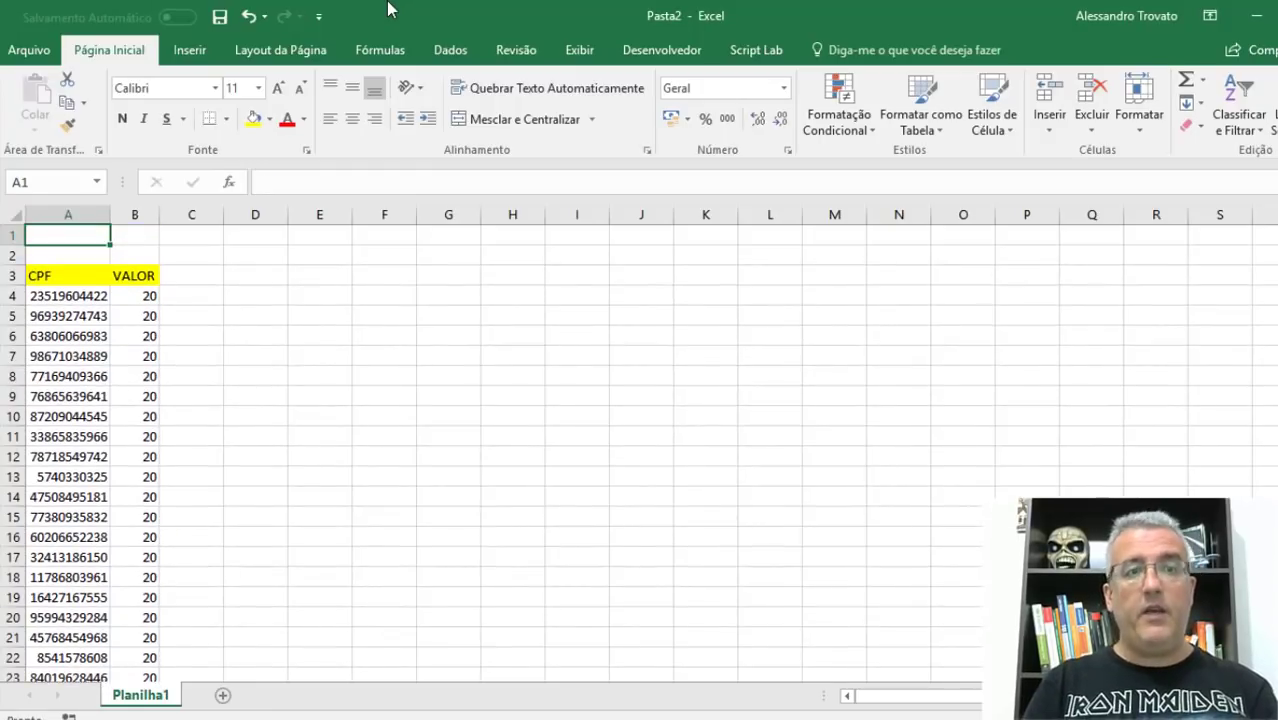
# Enter the title "ARQUIVO DE RETORNO" in cell A1.
pyautogui.write('ARQUIVOS DE')
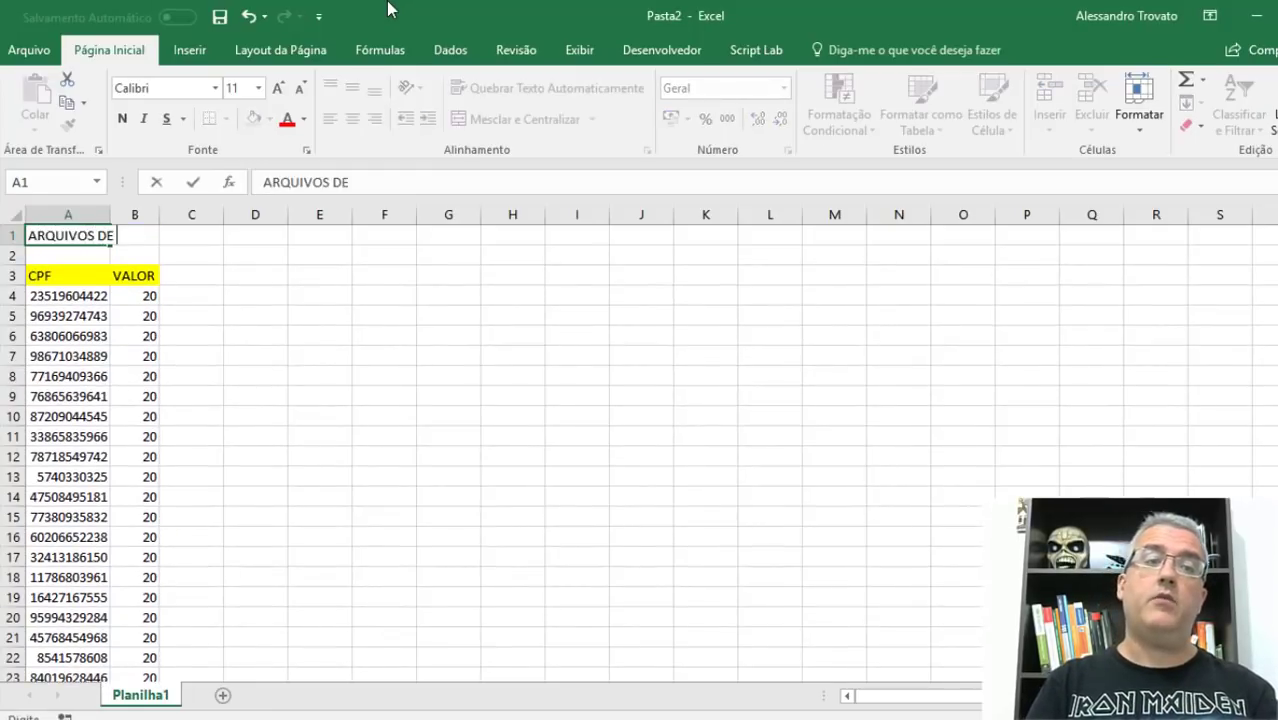
pyautogui.press('BackSpace')
pyautogui.press('BackSpace')
pyautogui.press('BackSpace')
pyautogui.press('BackSpace')
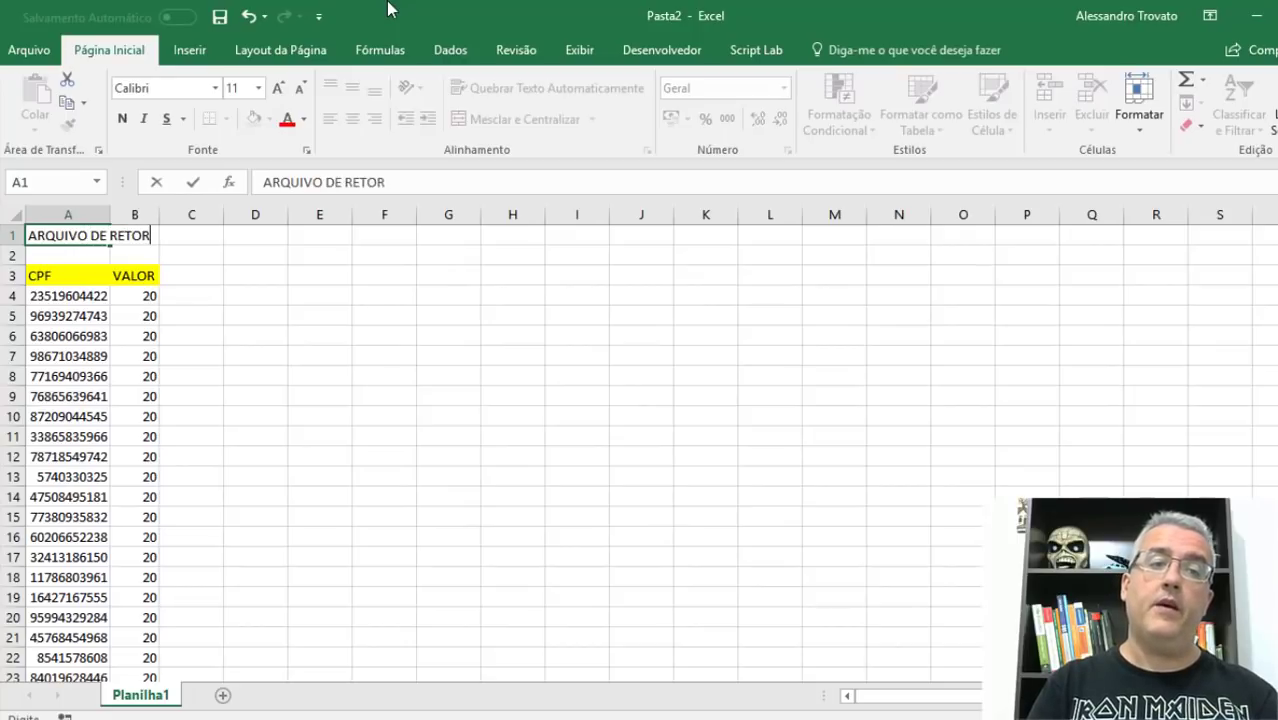
pyautogui.press('Return')
pyautogui.press('Right')
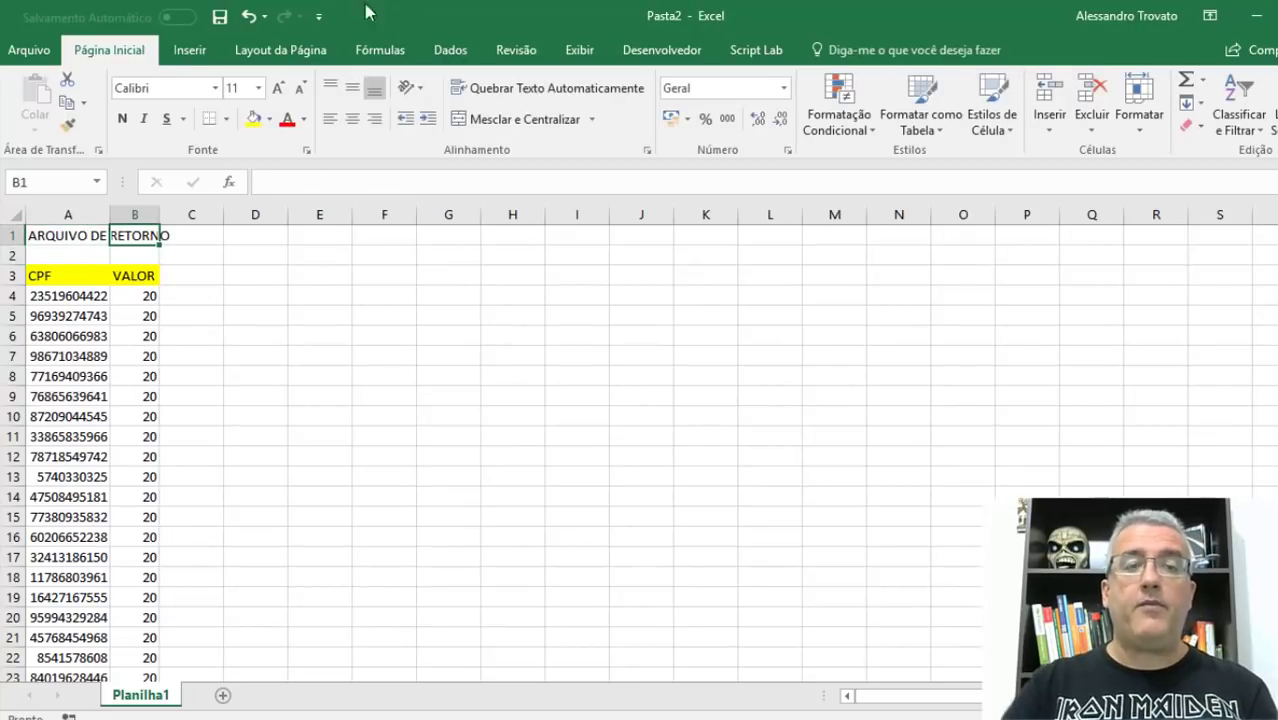
# Autofit column A to the title's length and select cell D1.
pyautogui.doubleClick(113, 207)
pyautogui.click(348, 300)
pyautogui.click(416, 290)
pyautogui.click(382, 234)
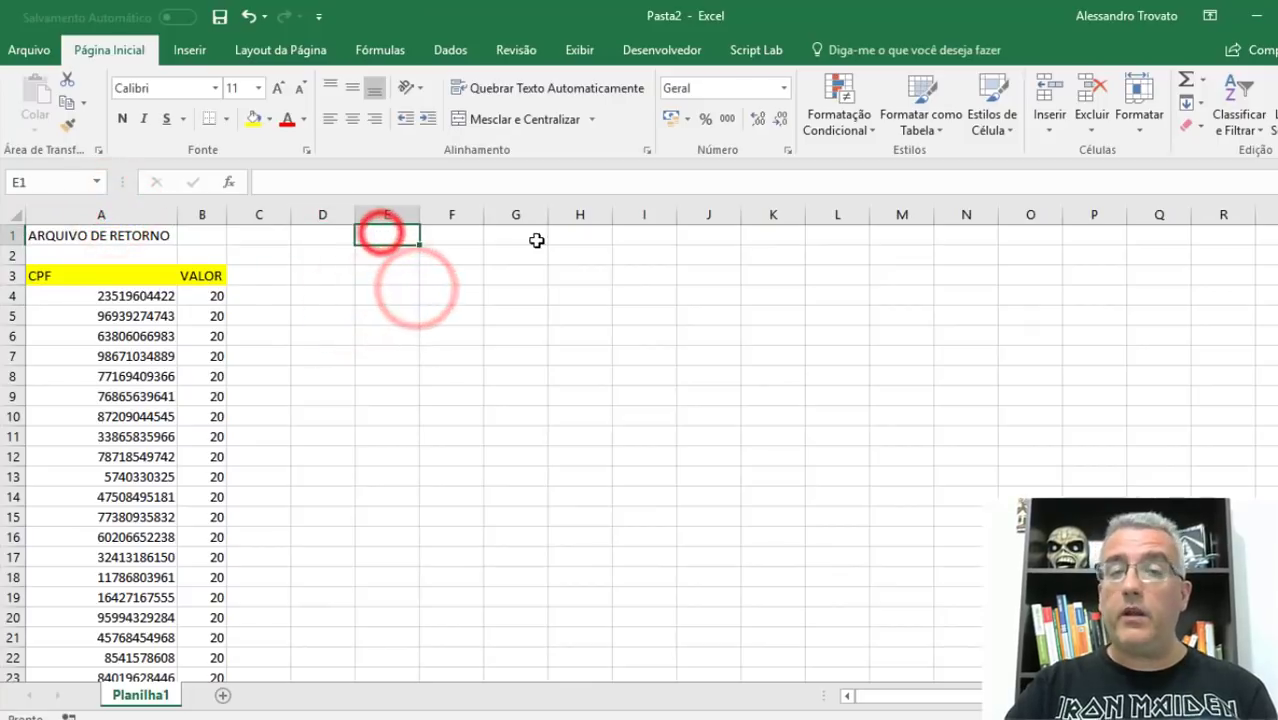
pyautogui.click(322, 244)
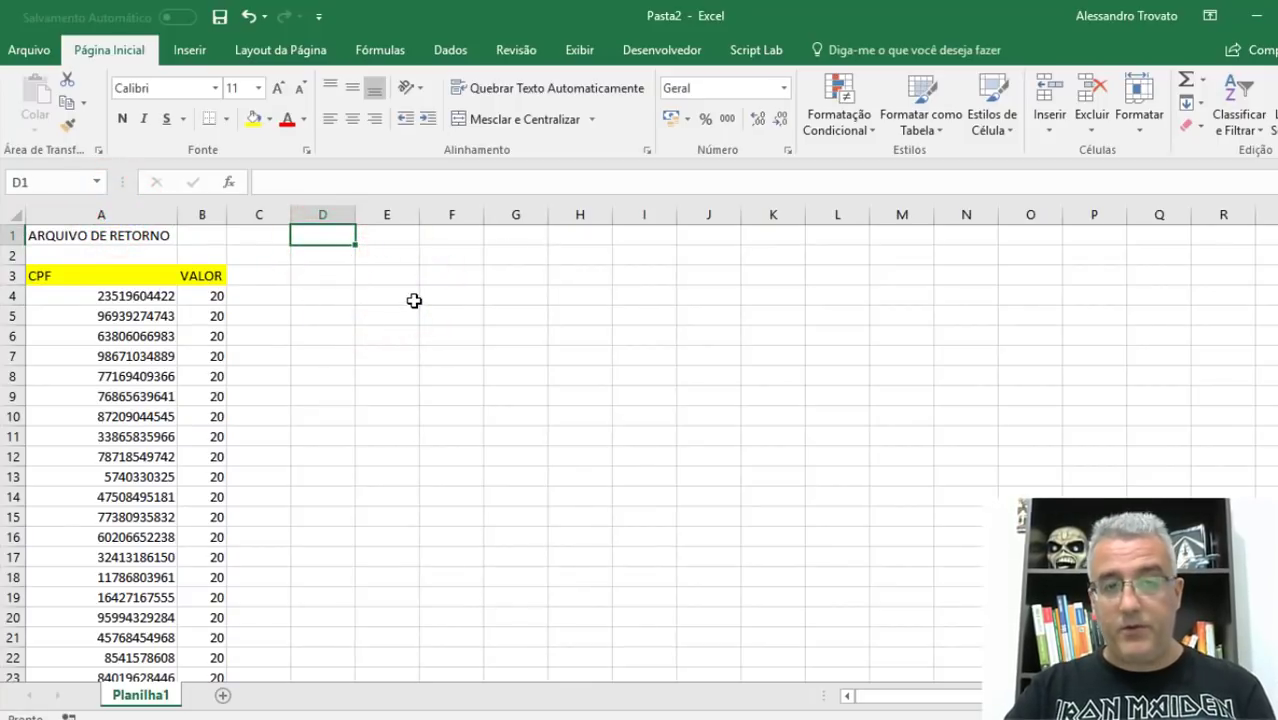
# Open the workbook "1. BaixaERP.xlsx" from the "Curso - Técnicas de Conciliação Bancária" folder inside temp on drive C.
pyautogui.hotkey('ctrl', 'o')
pyautogui.click(78, 165)
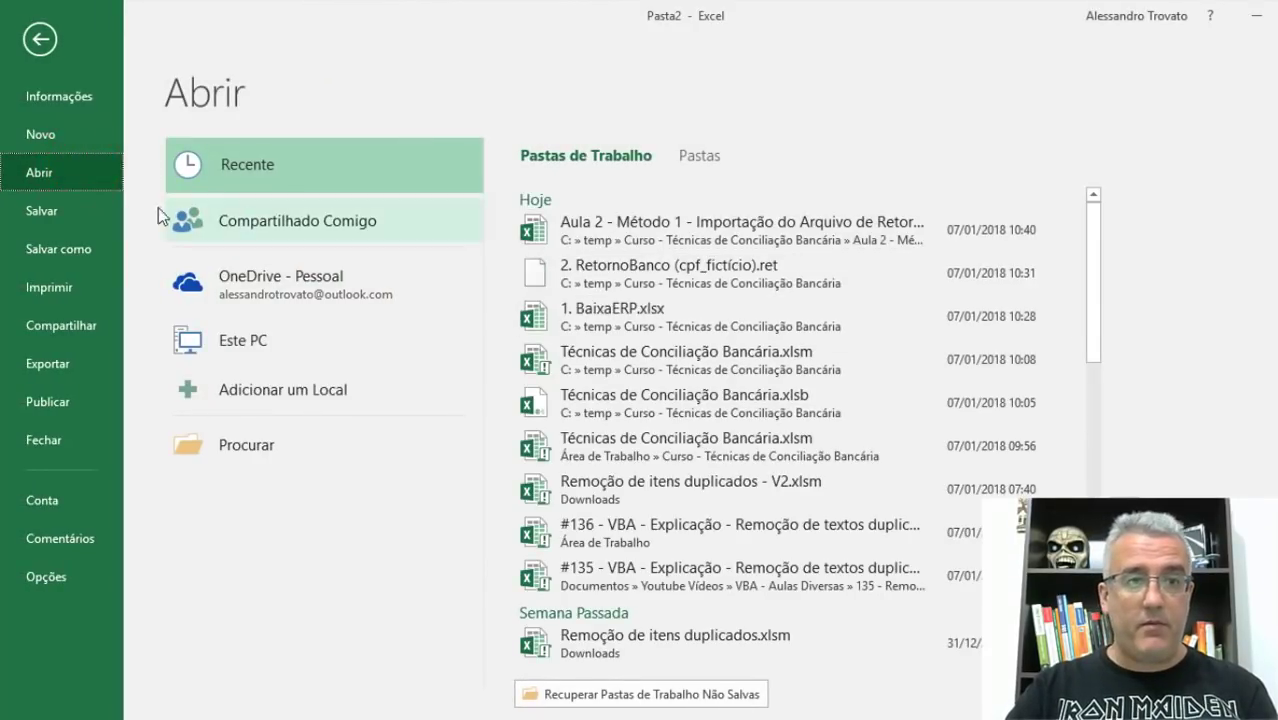
pyautogui.click(263, 450)
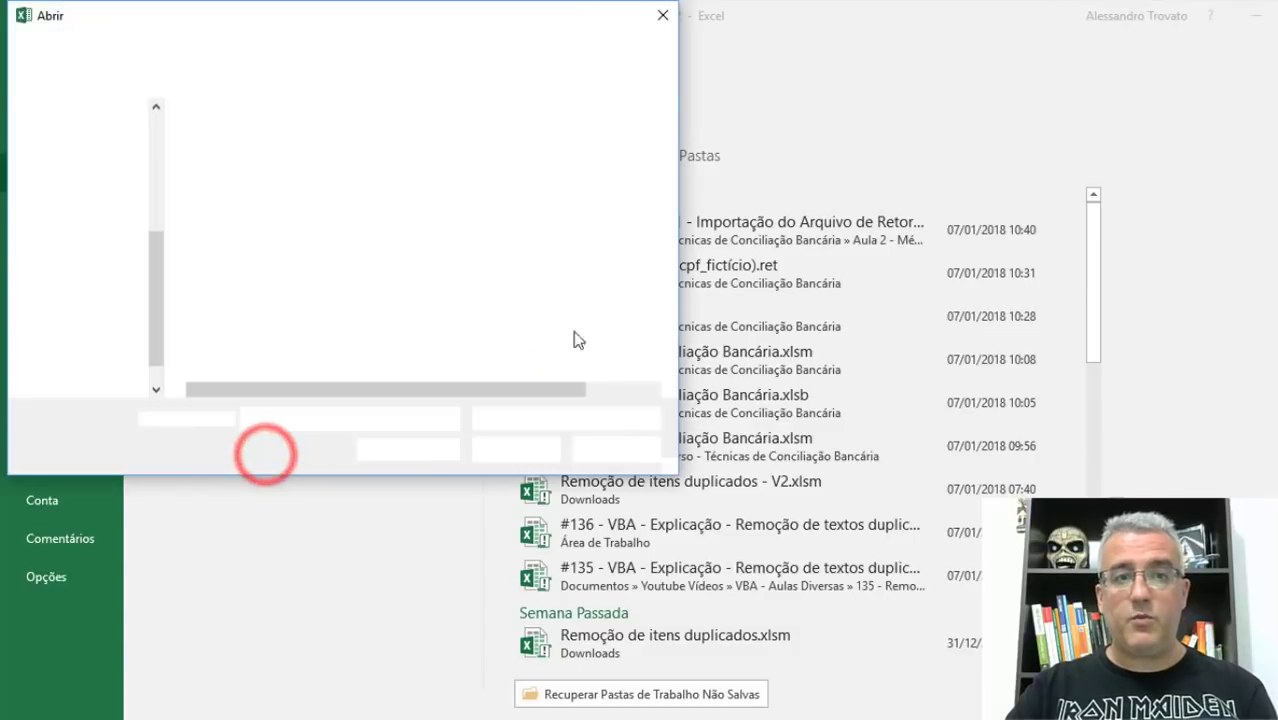
pyautogui.press('BackSpace')
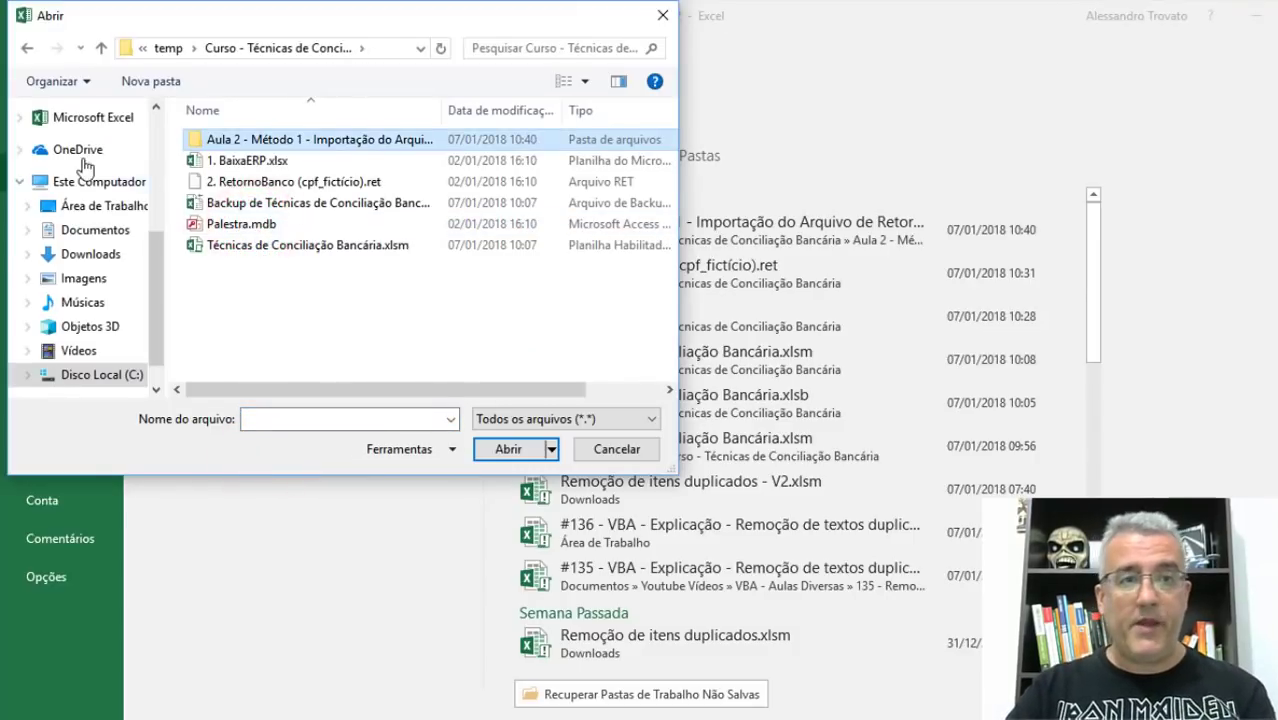
pyautogui.click(92, 371)
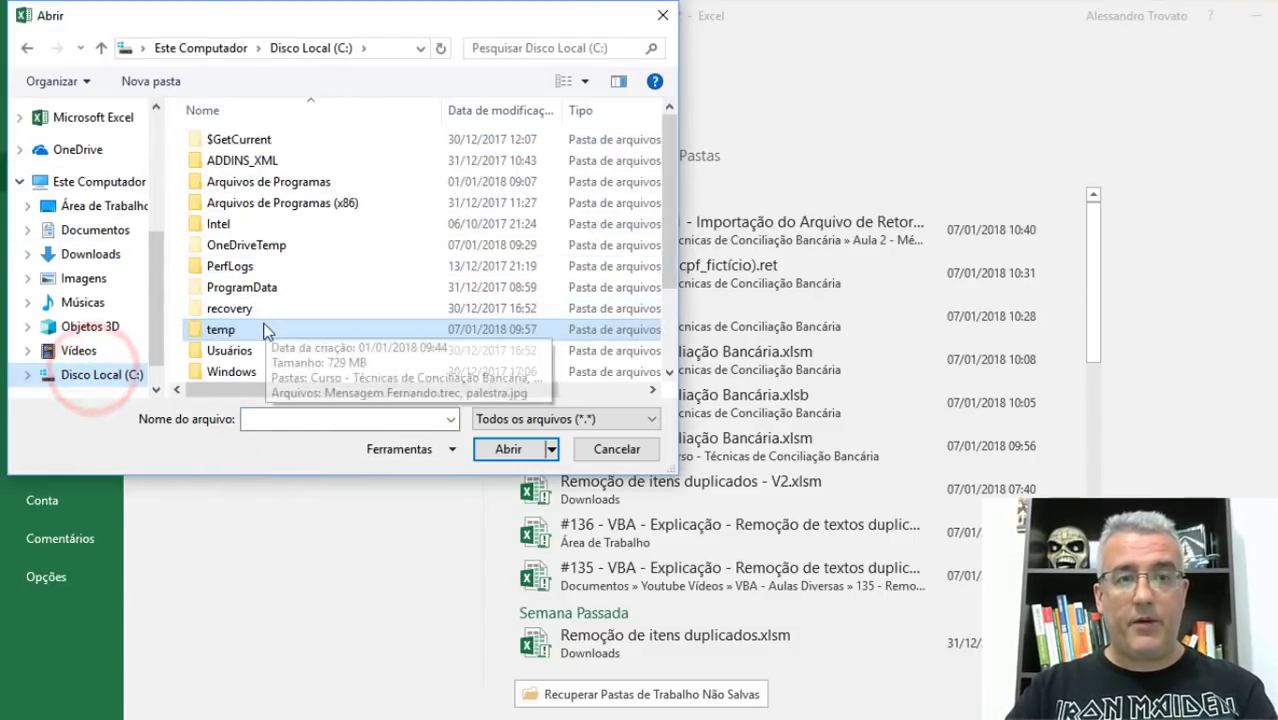
pyautogui.doubleClick(263, 325)
pyautogui.click(252, 143)
pyautogui.doubleClick(252, 143)
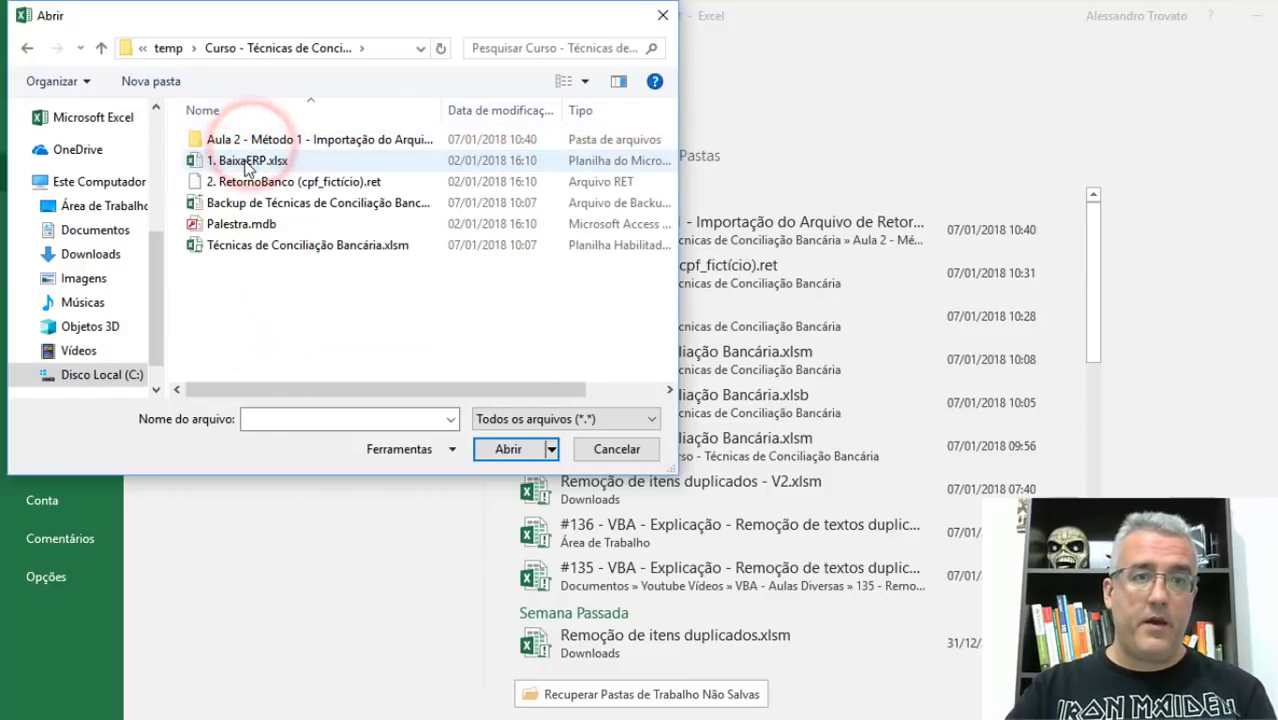
pyautogui.click(245, 162)
pyautogui.doubleClick(245, 162)
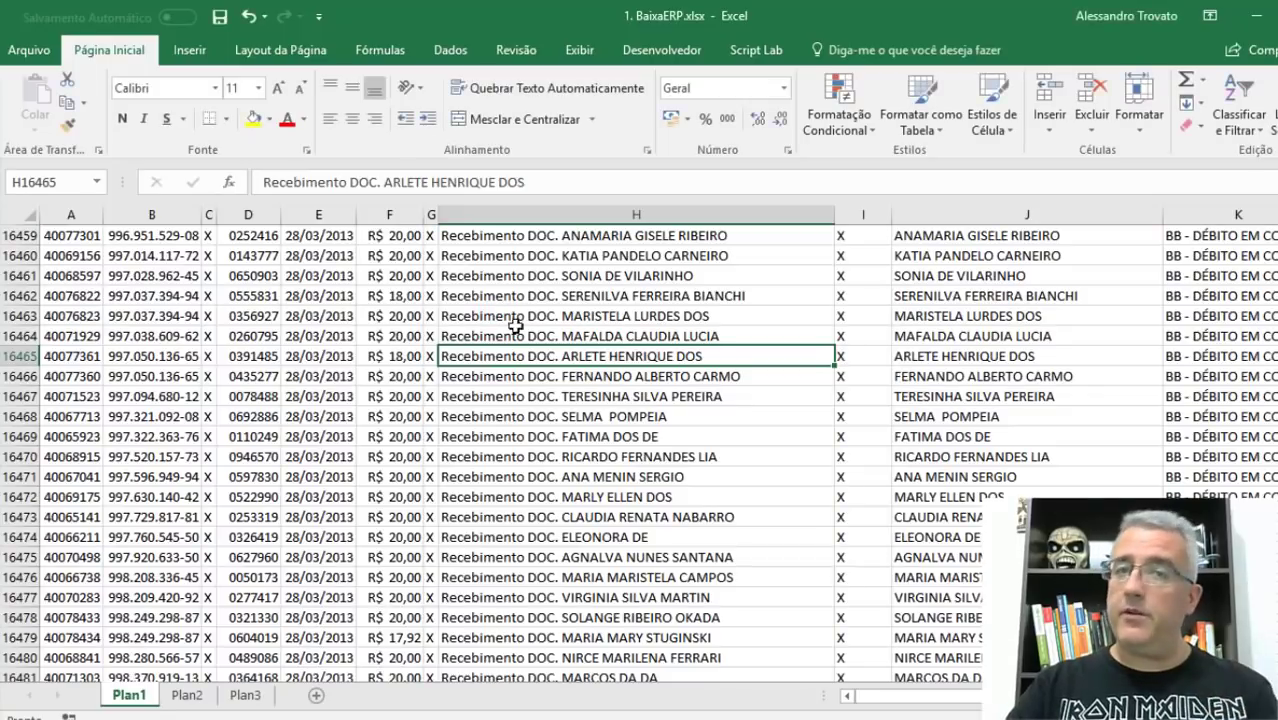
# Copy columns B to F (CPF through Valor) with all rows from Plan1 and paste them into the Pasta2 workbook starting at D3.
pyautogui.click(515, 333)
pyautogui.hotkey('ctrl', 'Home')
pyautogui.press('Right')
pyautogui.press('Right')
pyautogui.press('Right')
pyautogui.press('Left')
pyautogui.press('Left')
pyautogui.press('Right')
pyautogui.press('Left')
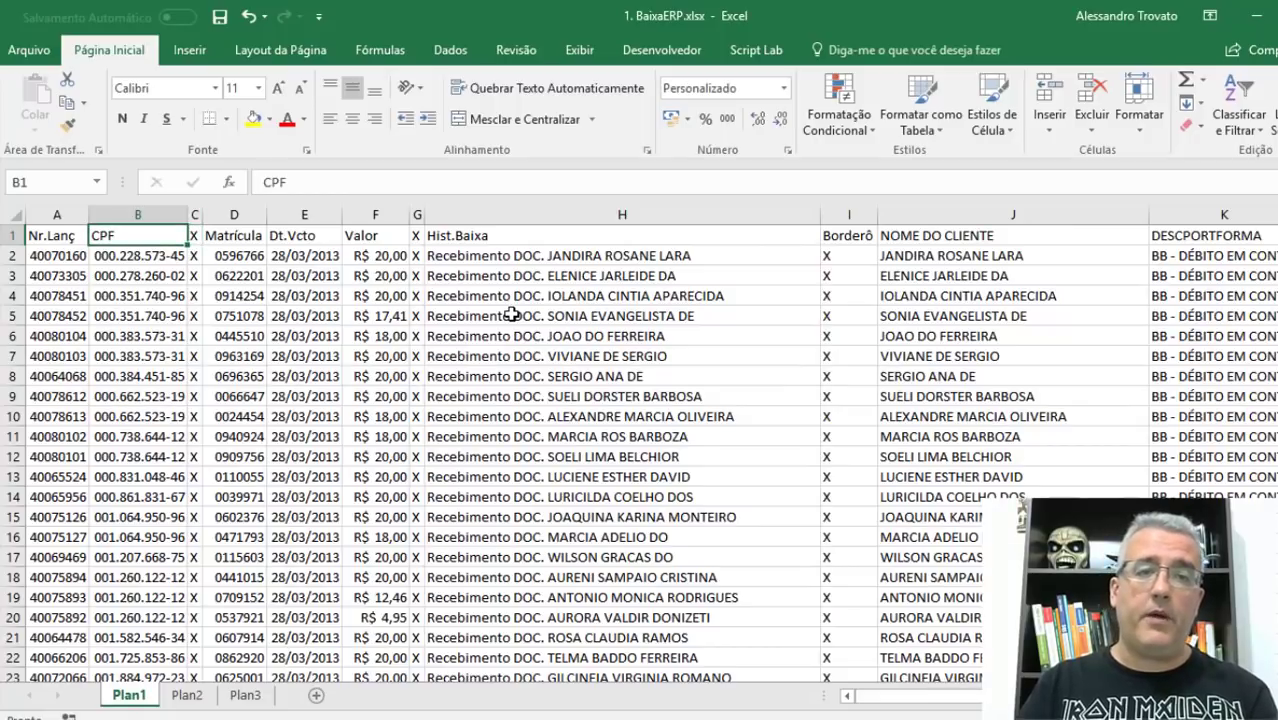
pyautogui.hotkey('shift', 'Right')
pyautogui.hotkey('shift', 'Right')
pyautogui.hotkey('shift', 'Right')
pyautogui.hotkey('shift', 'Right')
pyautogui.hotkey('ctrl', 'shift', 'Down')
pyautogui.hotkey('ctrl', 'c')
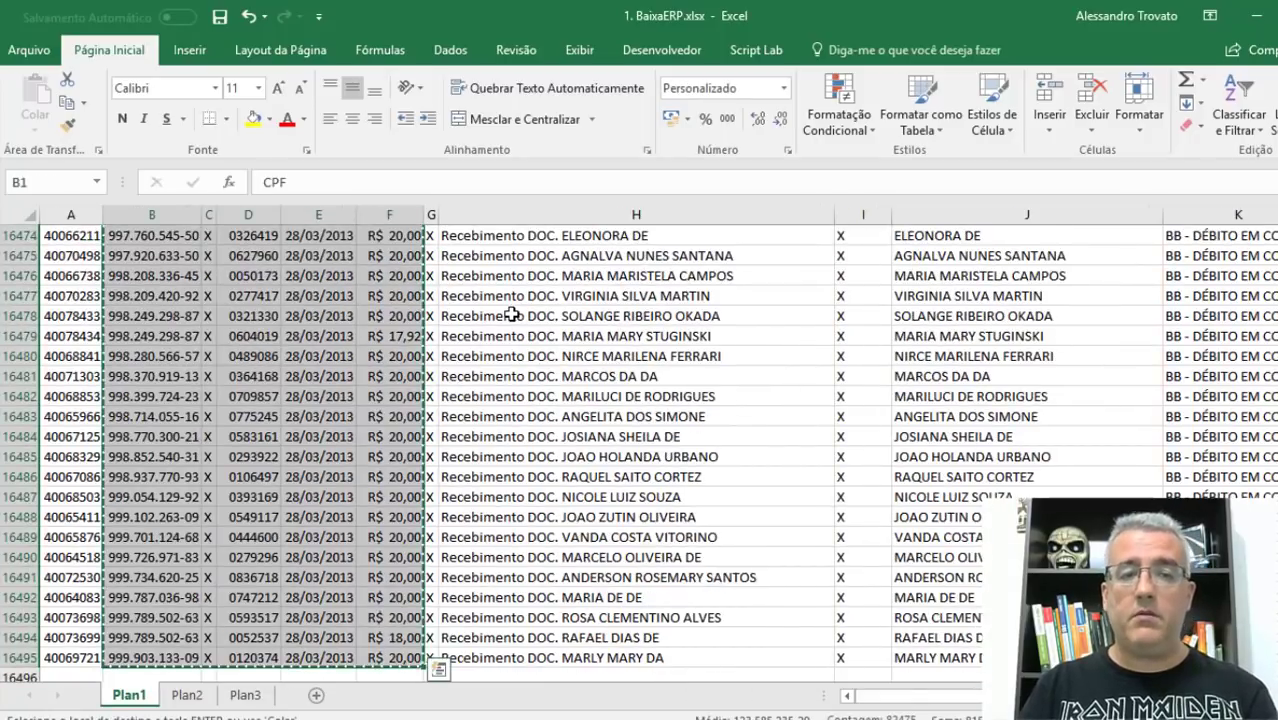
pyautogui.hotkey('alt', 'Tab')
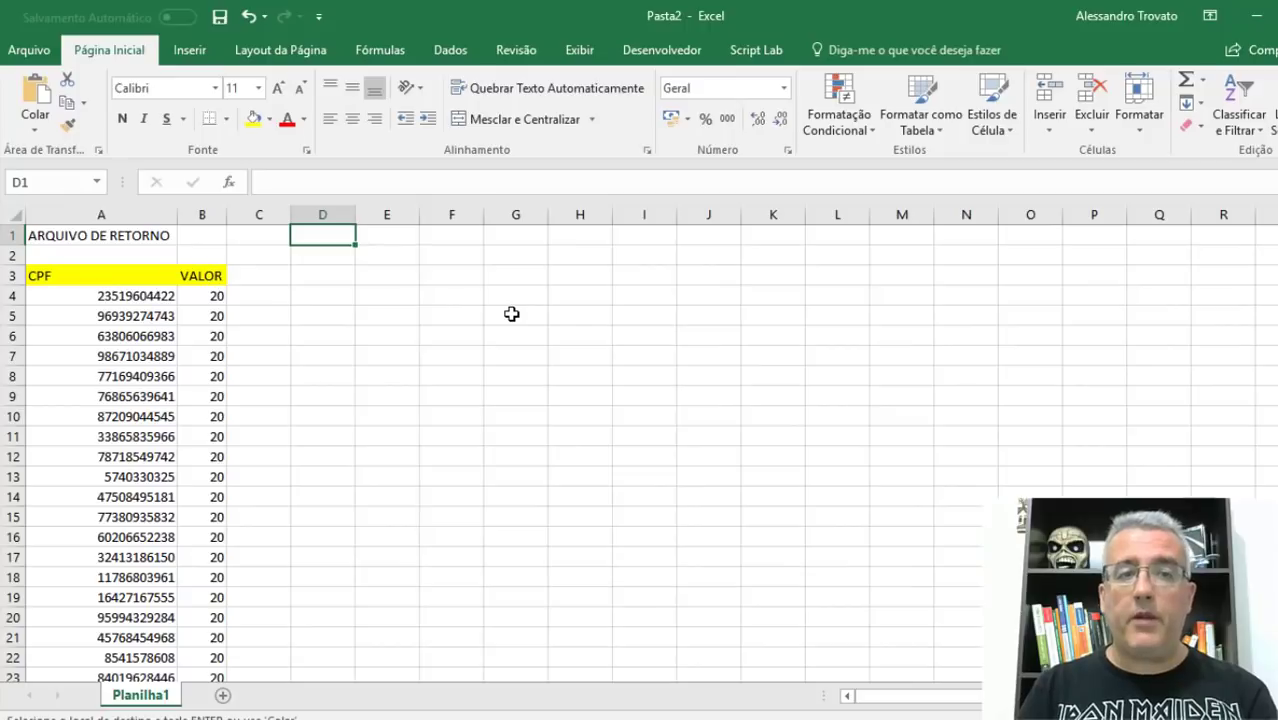
pyautogui.hotkey('ctrl', 'v')
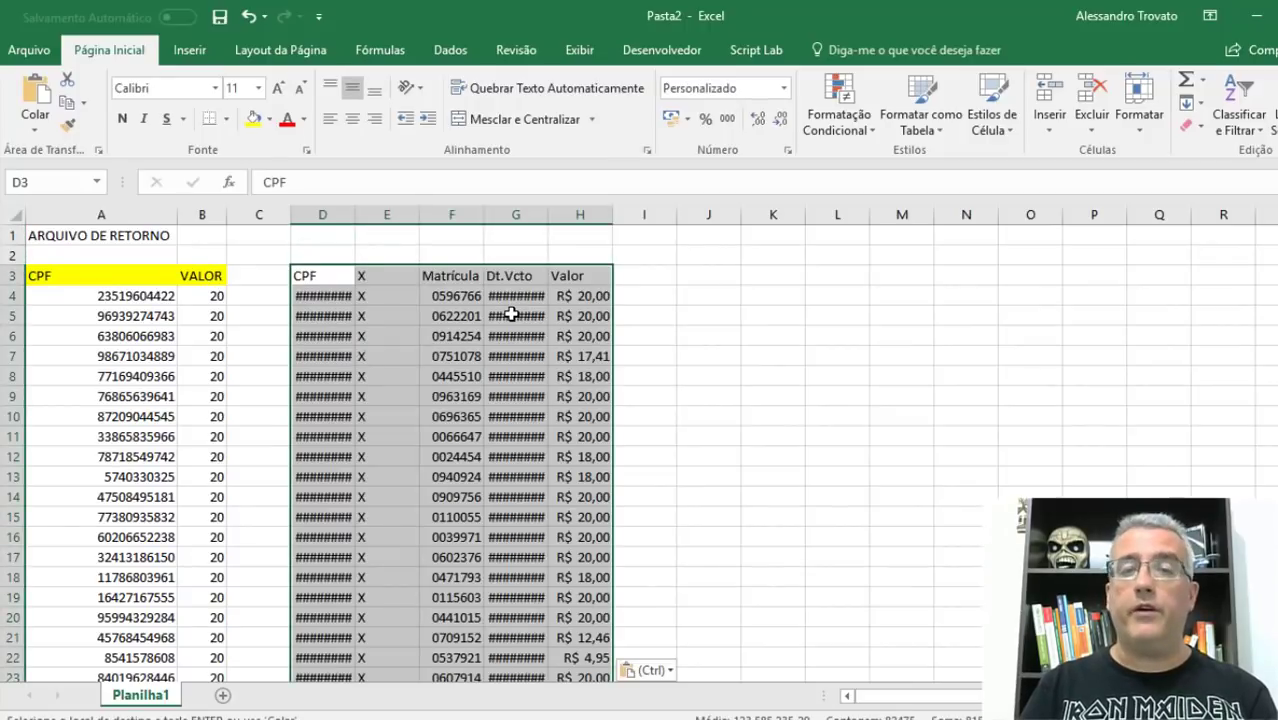
# Delete the X, Matrícula and Dt.Vcto columns from the pasted ERP data, keeping only CPF and Valor.
pyautogui.press('Right')
pyautogui.hotkey('ctrl', 'space')
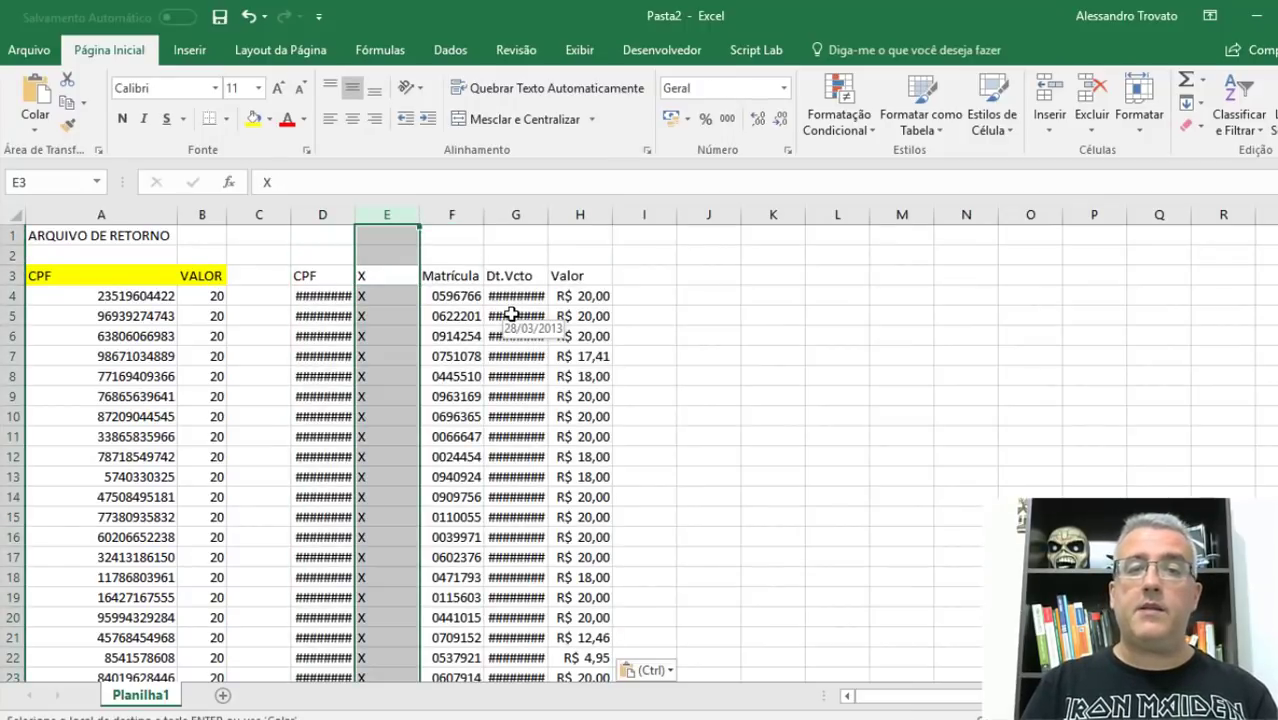
pyautogui.press('Up')
pyautogui.press('Down')
pyautogui.press('Escape')
pyautogui.hotkey('ctrl', 'space')
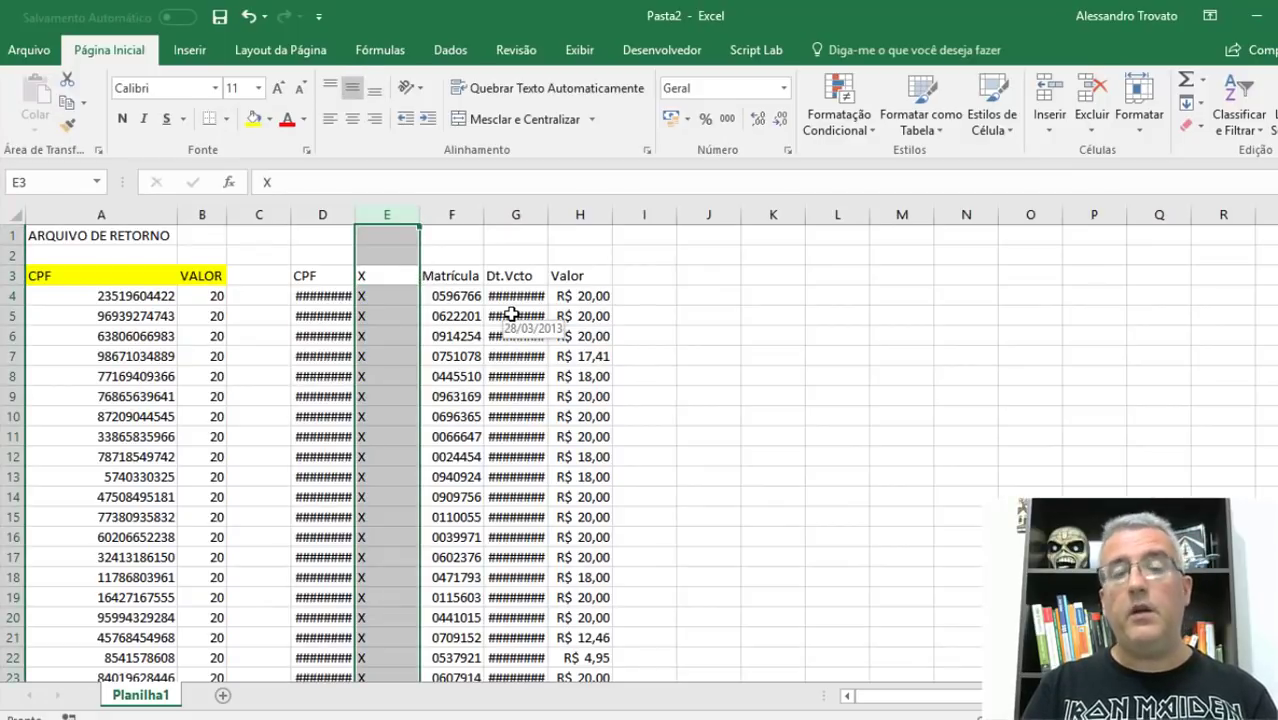
pyautogui.hotkey('ctrl', '-')
pyautogui.hotkey('ctrl', '-')
pyautogui.hotkey('ctrl', '-')
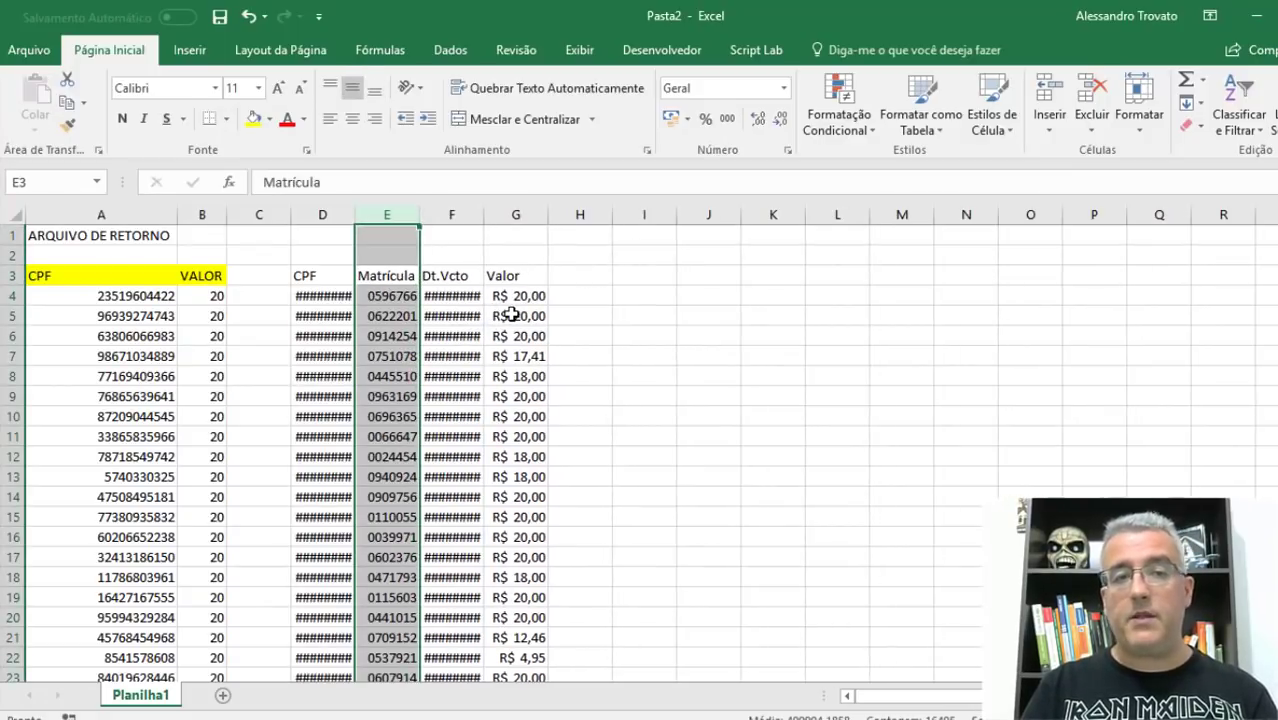
# Autofit the widths of columns D and E to show the ERP data in full.
pyautogui.moveTo(386, 214); pyautogui.dragTo(340, 214)
pyautogui.doubleClick(354, 214)
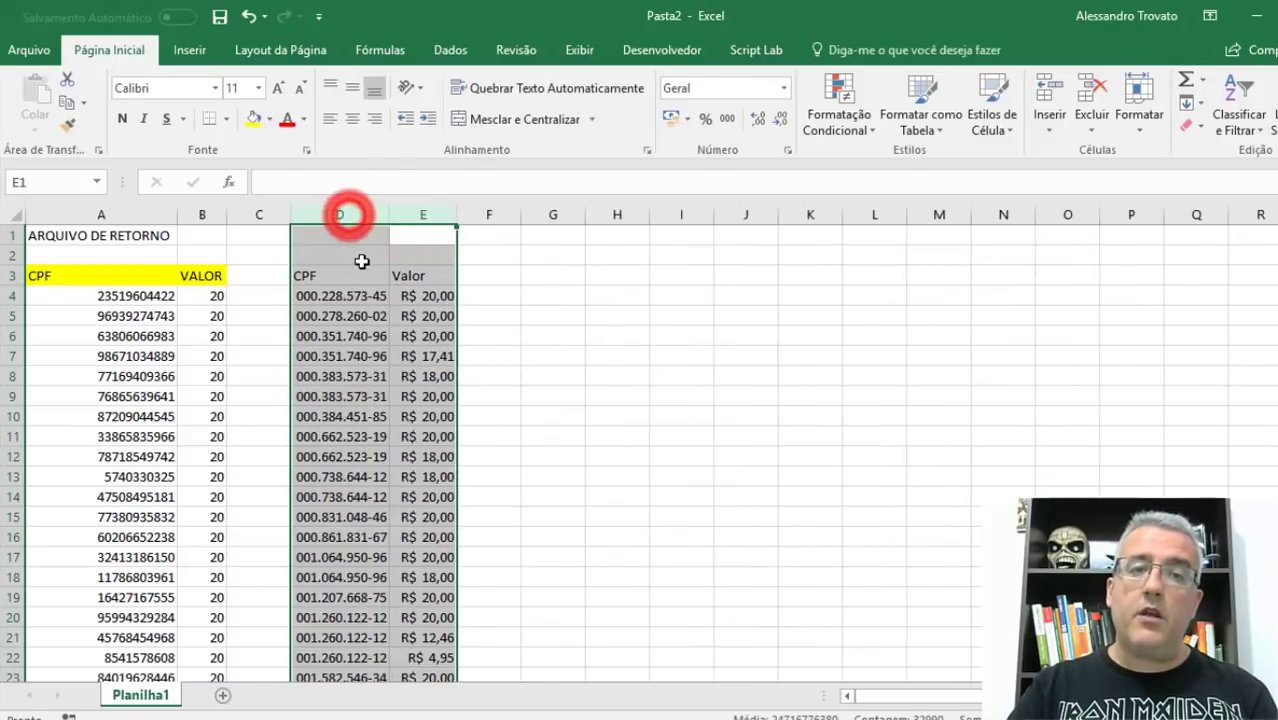
pyautogui.click(360, 296)
pyautogui.click(478, 314)
# Enter the title "ARQUIVO DO ERP" in cell D1.
pyautogui.click(350, 231)
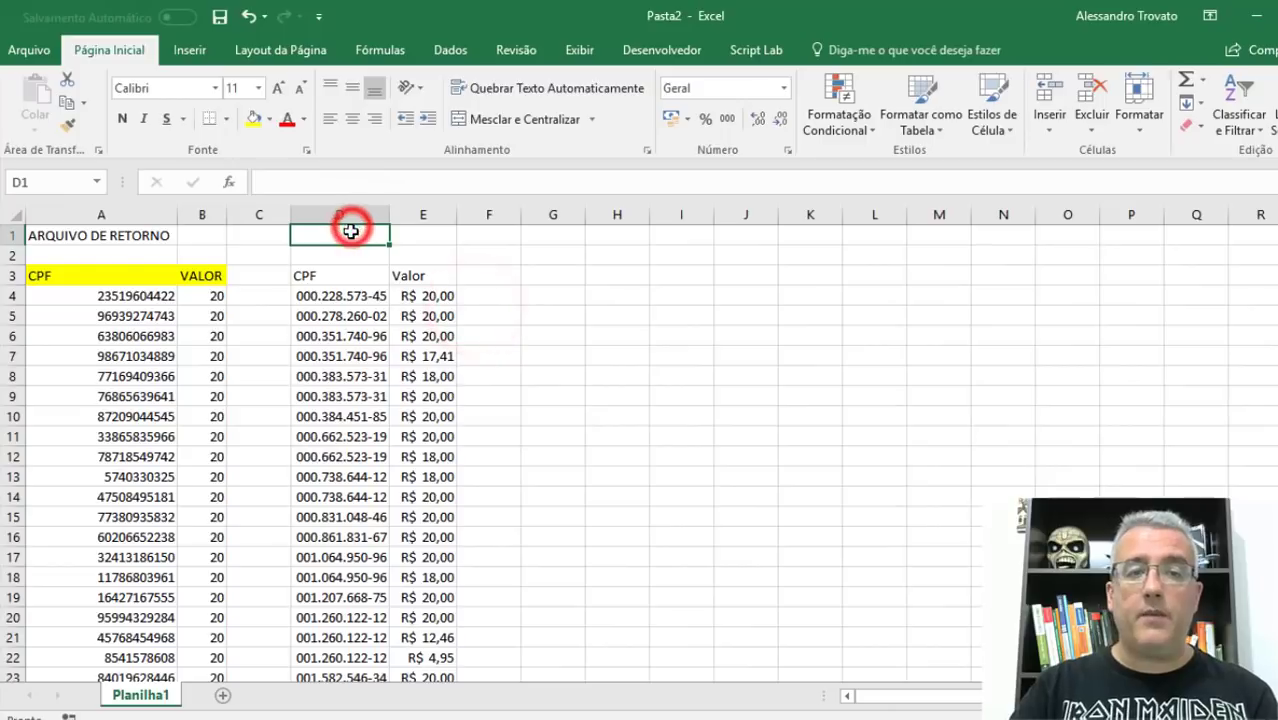
pyautogui.write('ARQUIVO DO ERP')
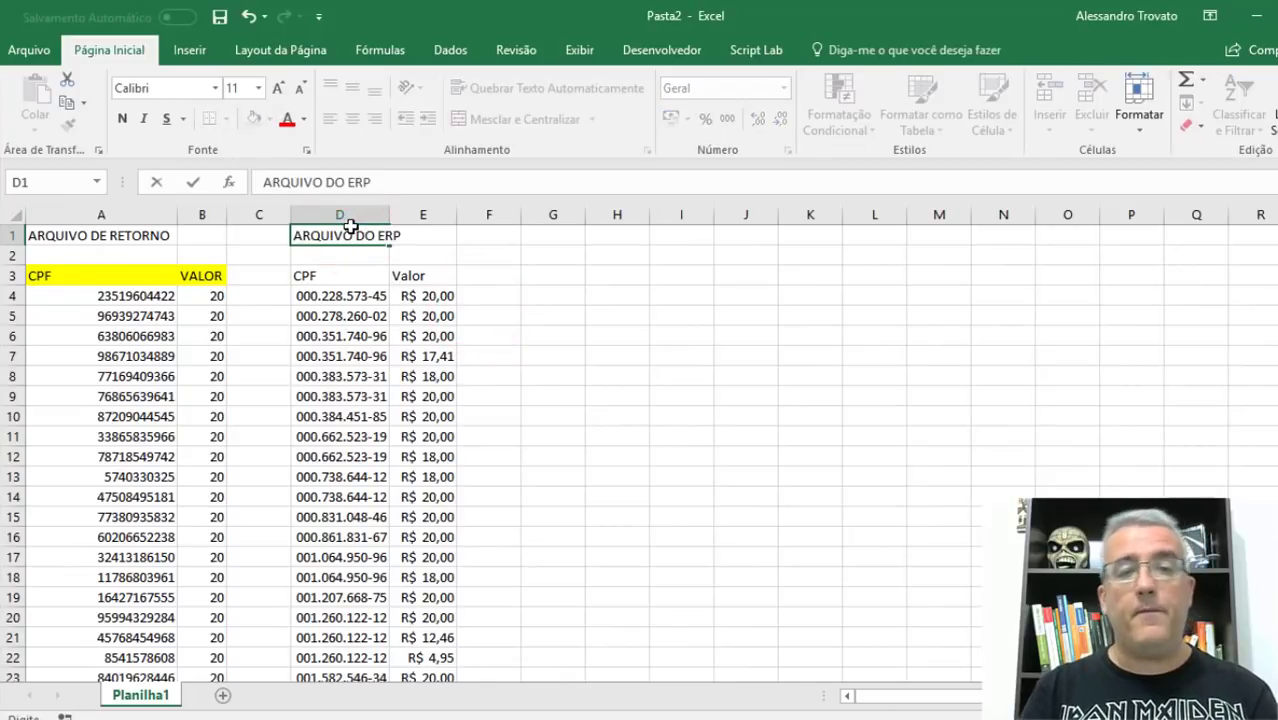
pyautogui.press('Return')
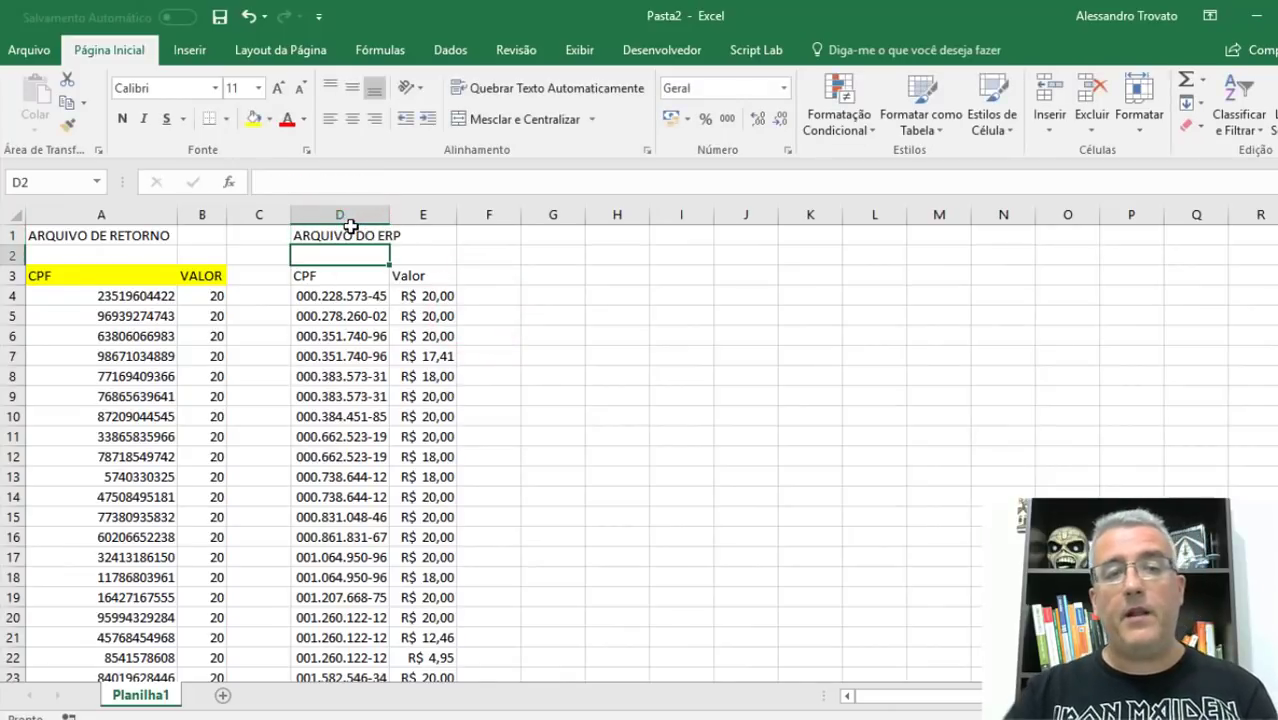
# Fill the ERP header cells D3:E3 (CPF and Valor) with green.
pyautogui.click(337, 290)
pyautogui.moveTo(337, 276); pyautogui.dragTo(414, 272)
pyautogui.click(269, 118)
pyautogui.click(400, 164)
pyautogui.click(533, 314)
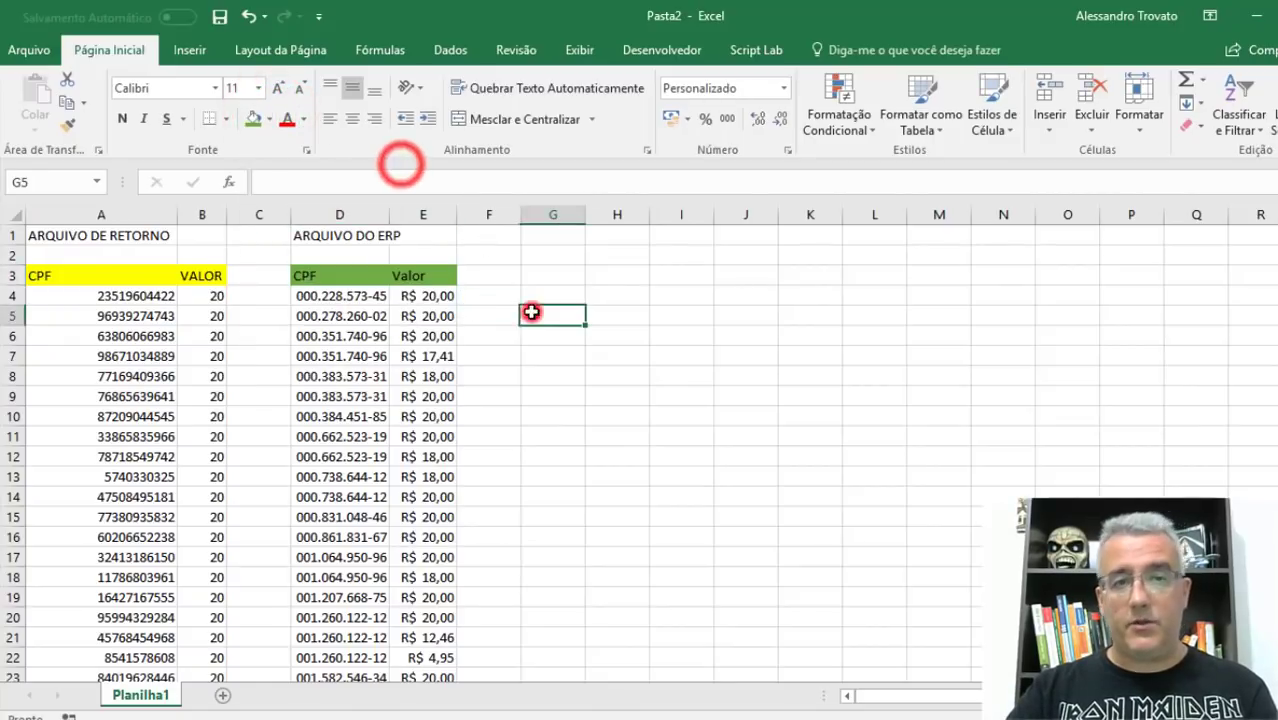
# Examine how far down the return-file and ERP CPF lists extend, checking the last rows of each.
pyautogui.click(362, 316)
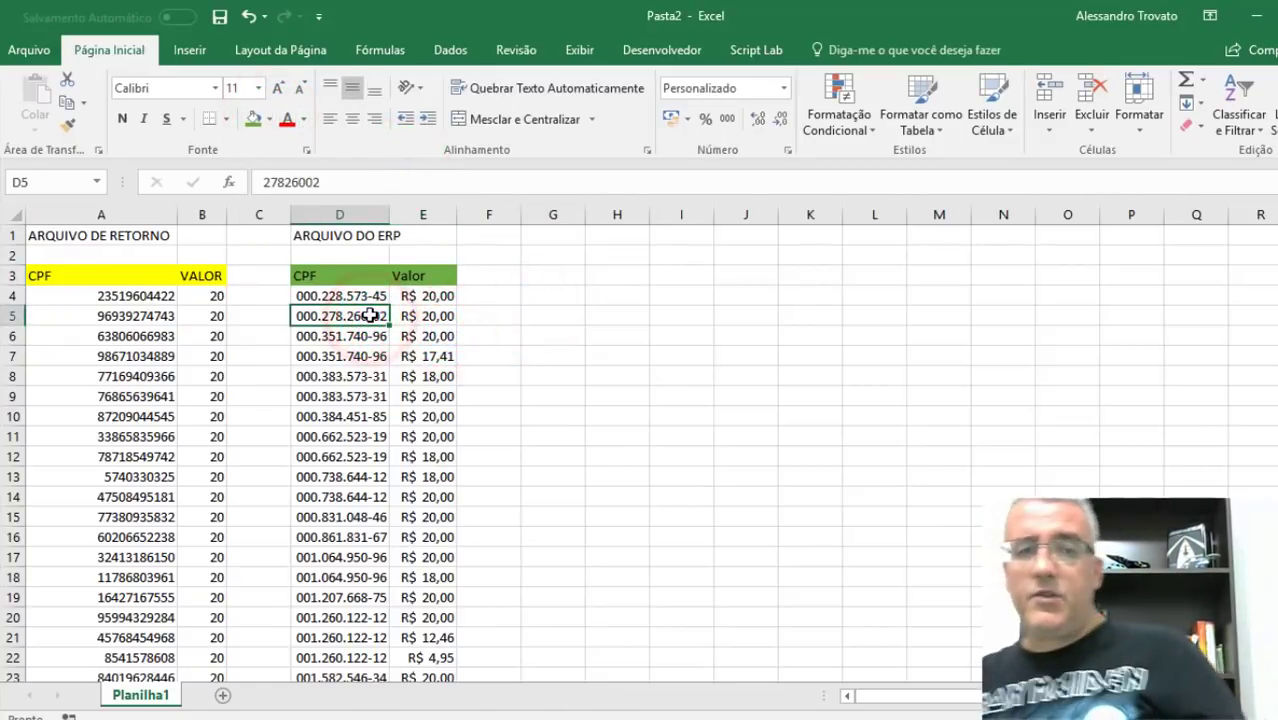
pyautogui.hotkey('ctrl', 'Left')
pyautogui.hotkey('ctrl', 'Left')
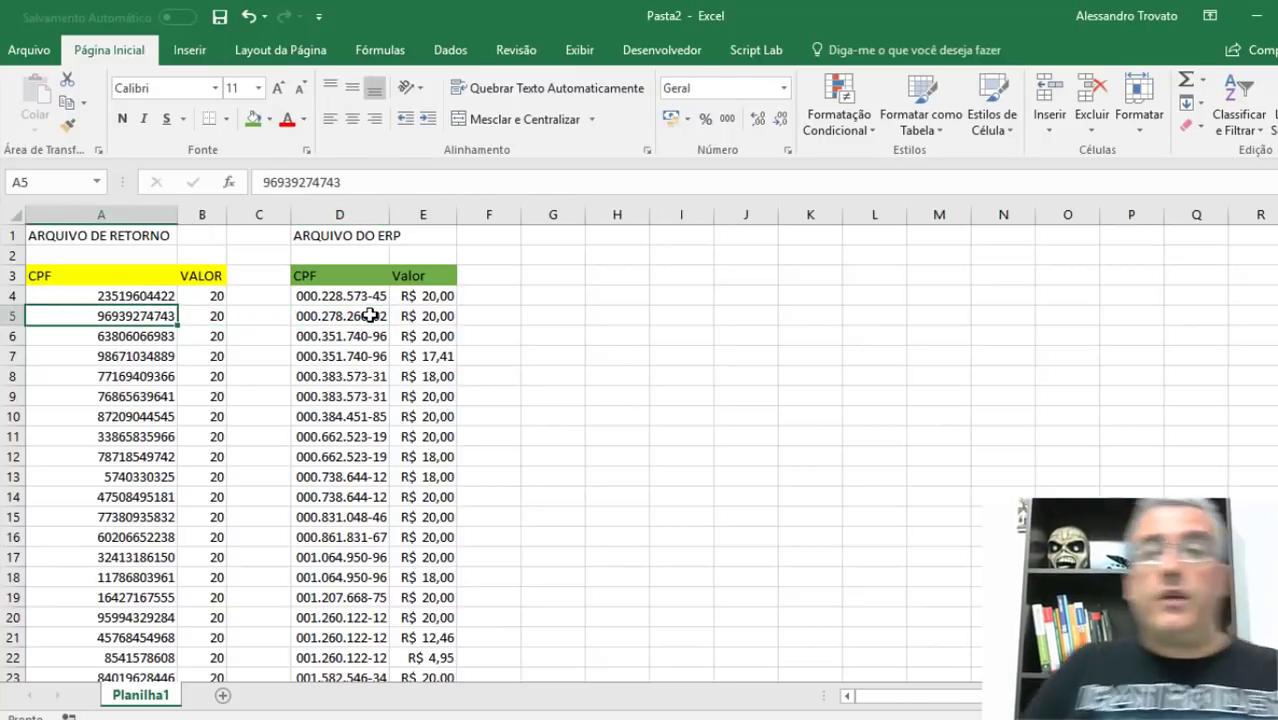
pyautogui.hotkey('ctrl', 'Down')
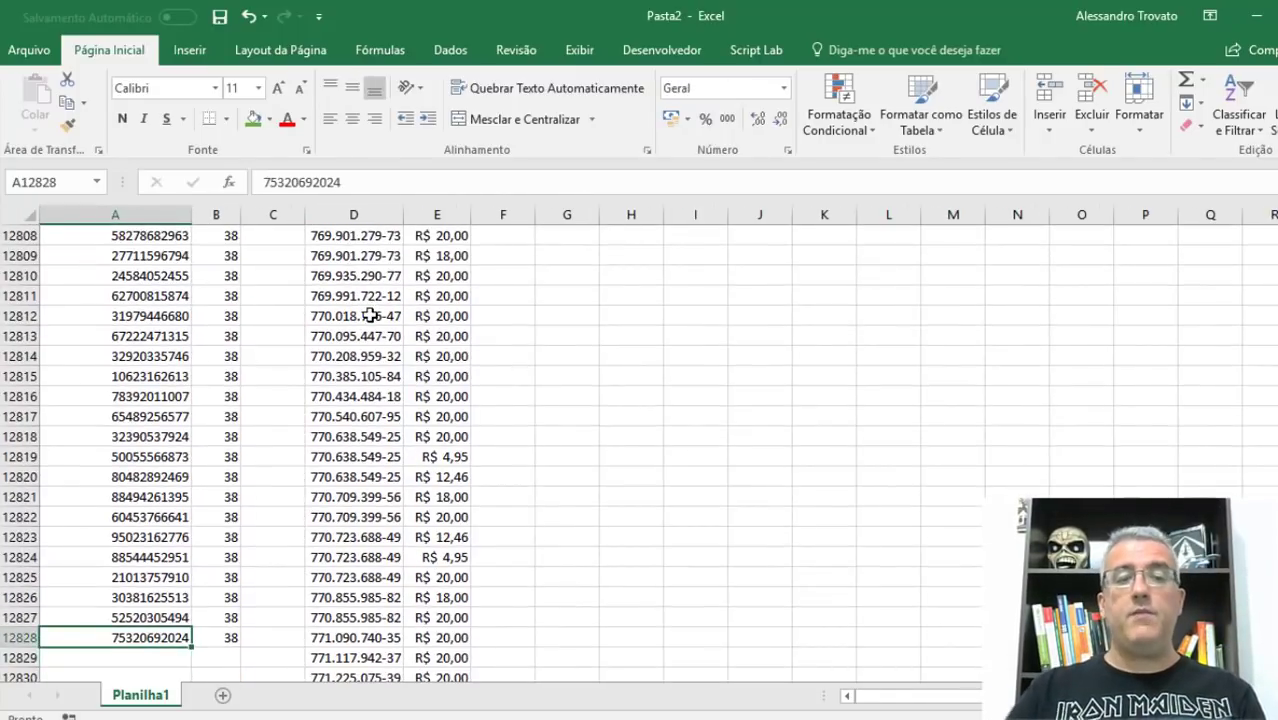
pyautogui.click(321, 408)
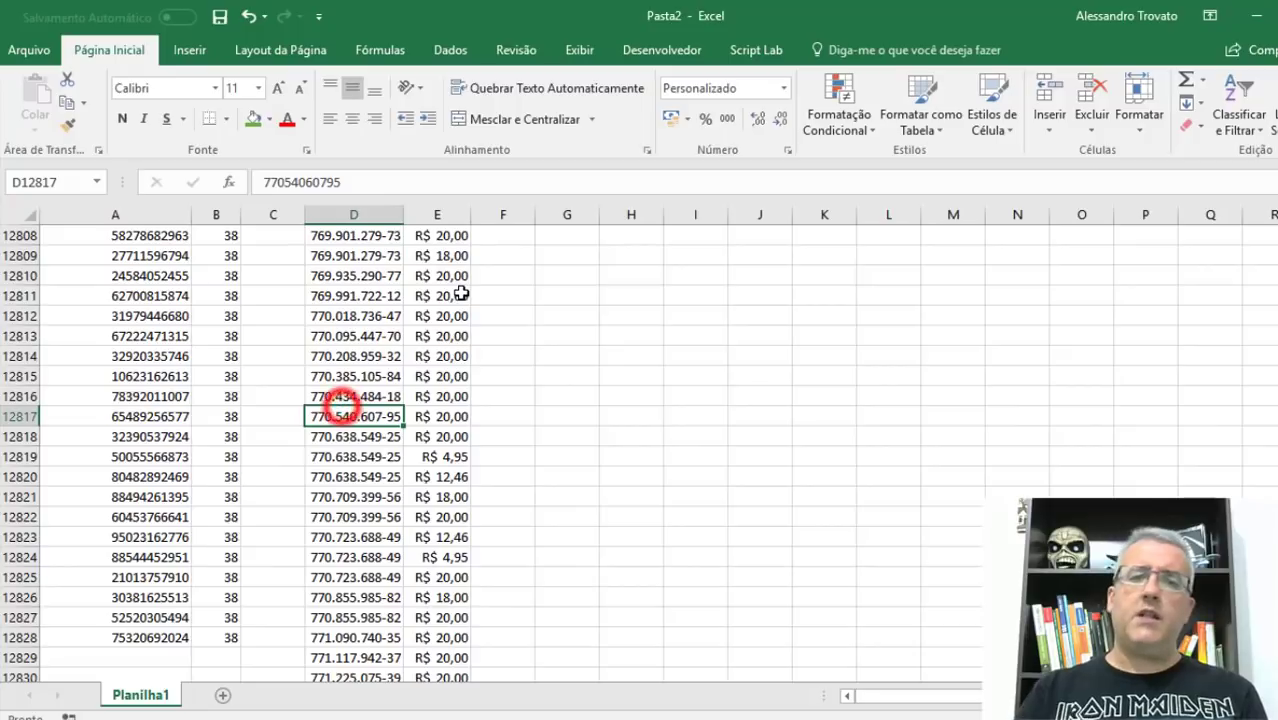
pyautogui.hotkey('ctrl', 'Up')
pyautogui.hotkey('ctrl', 'Down')
pyautogui.press('Down')
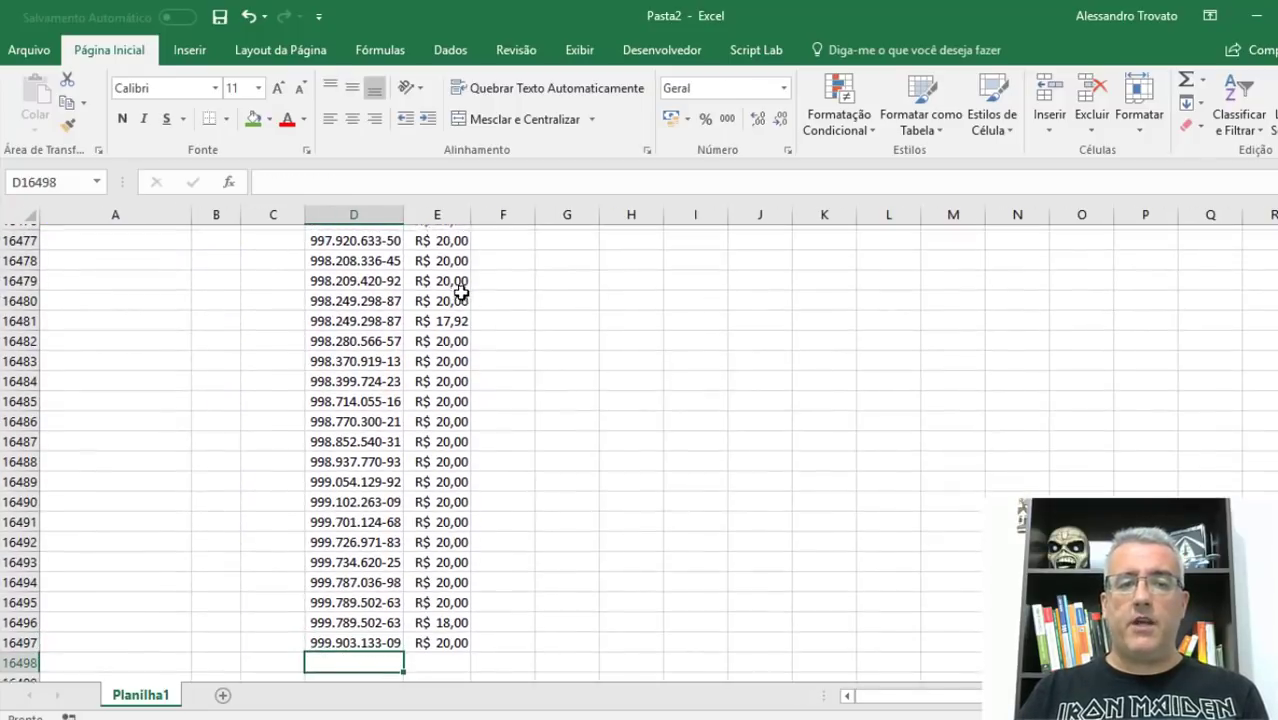
pyautogui.press('Up')
pyautogui.hotkey('ctrl', 'Up')
pyautogui.hotkey('ctrl', 'Up')
pyautogui.press('Down')
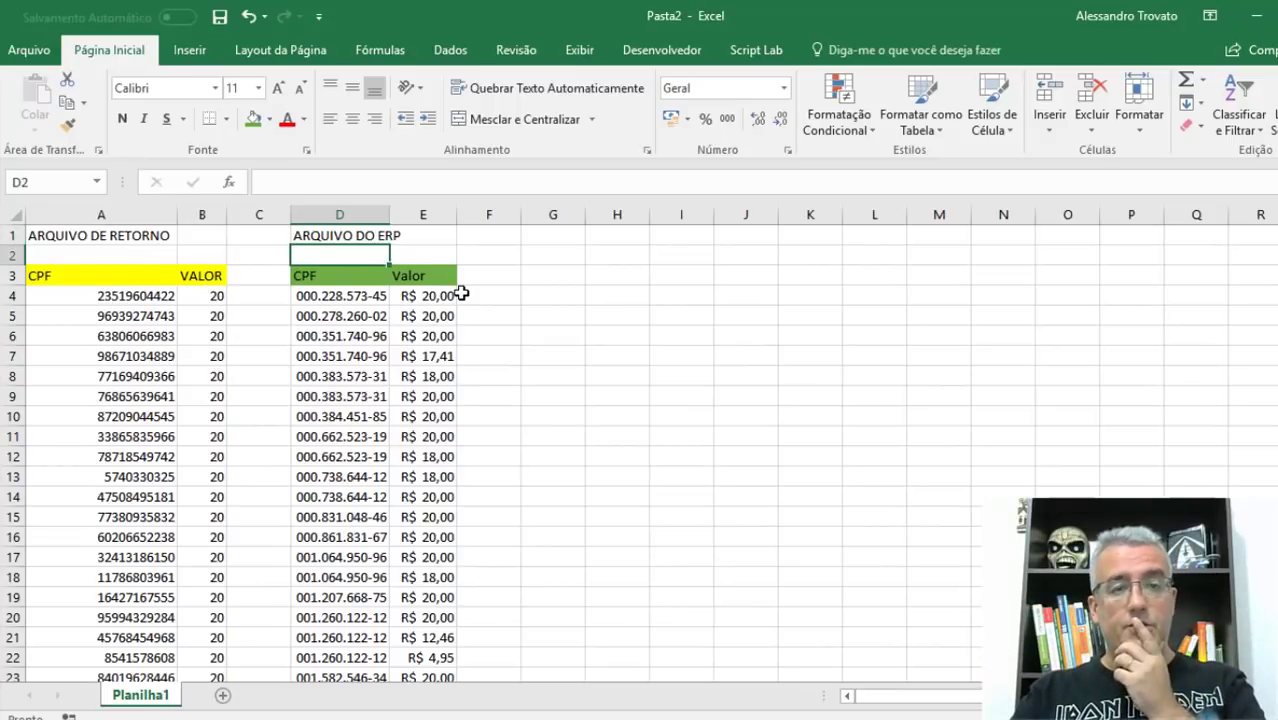
# Sort the return-file table (CPF and VALOR, from A3 down) by CPF from smallest to largest.
pyautogui.click(106, 316)
pyautogui.click(107, 276)
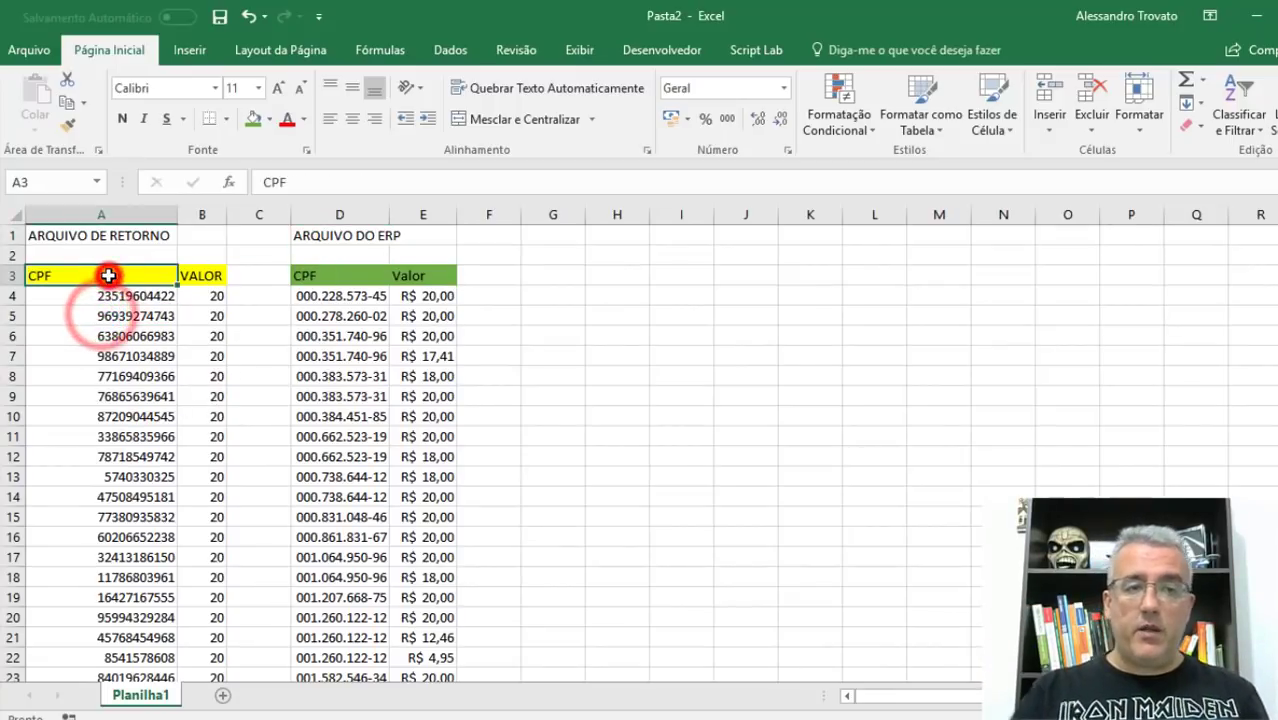
pyautogui.hotkey('ctrl', 'shift', 'Right')
pyautogui.hotkey('ctrl', 'shift', 'Down')
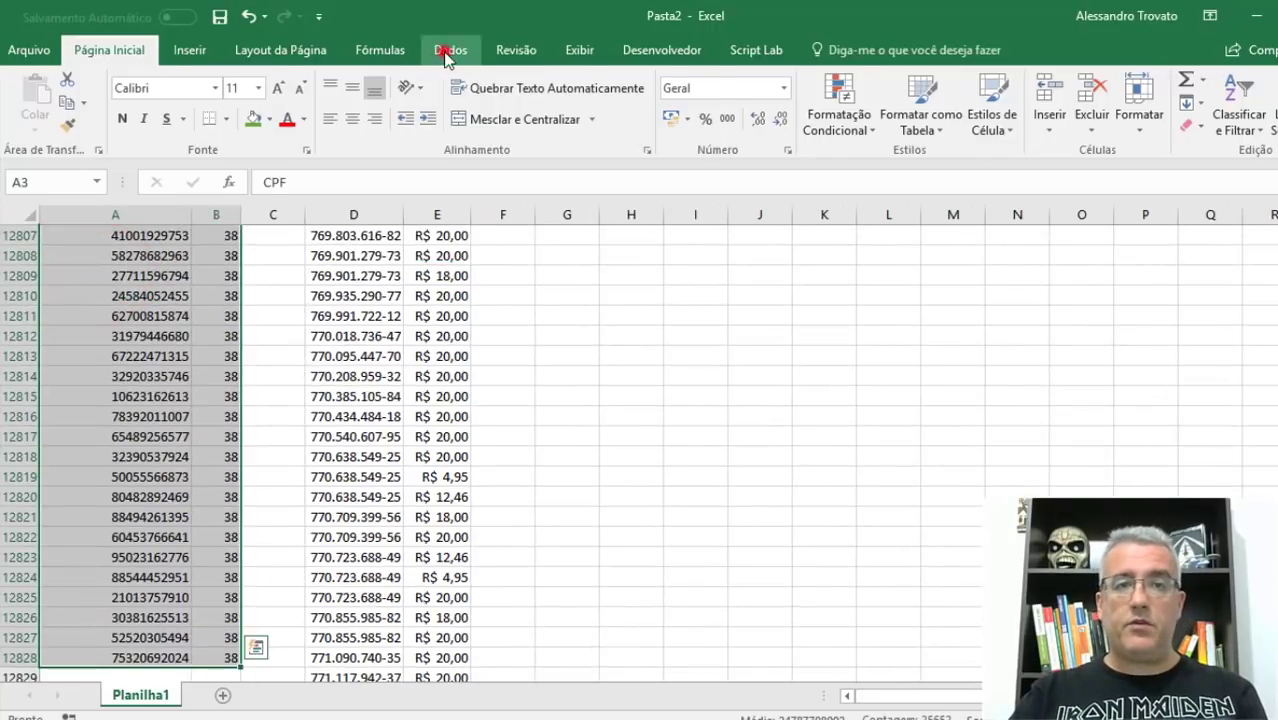
pyautogui.click(449, 50)
pyautogui.click(581, 98)
pyautogui.click(563, 329)
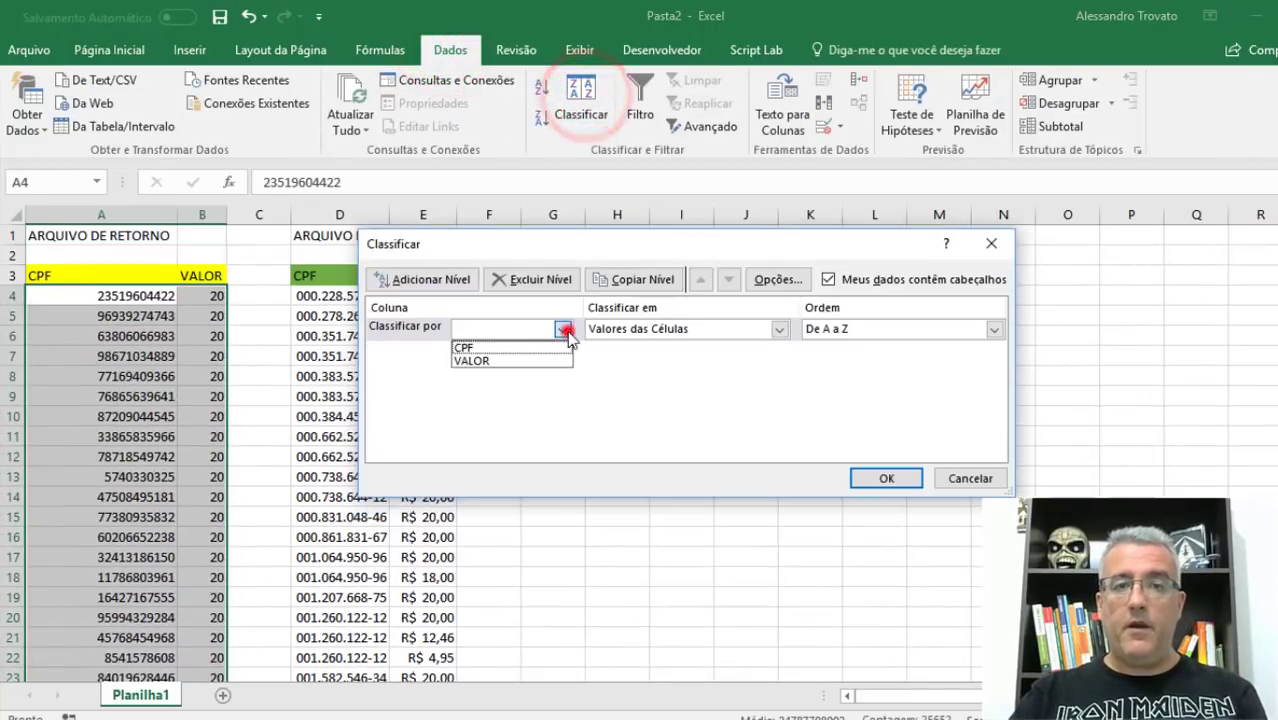
pyautogui.click(528, 334)
pyautogui.click(560, 331)
pyautogui.click(518, 346)
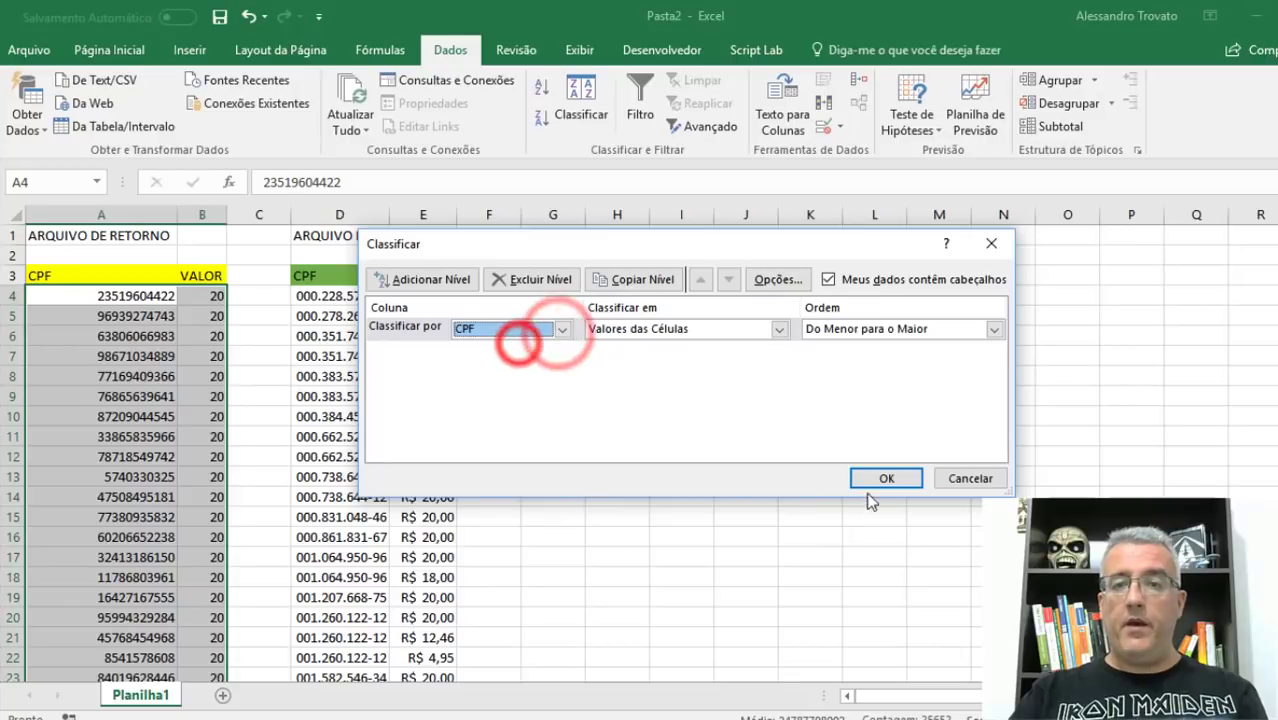
pyautogui.click(880, 477)
pyautogui.click(188, 316)
pyautogui.click(148, 357)
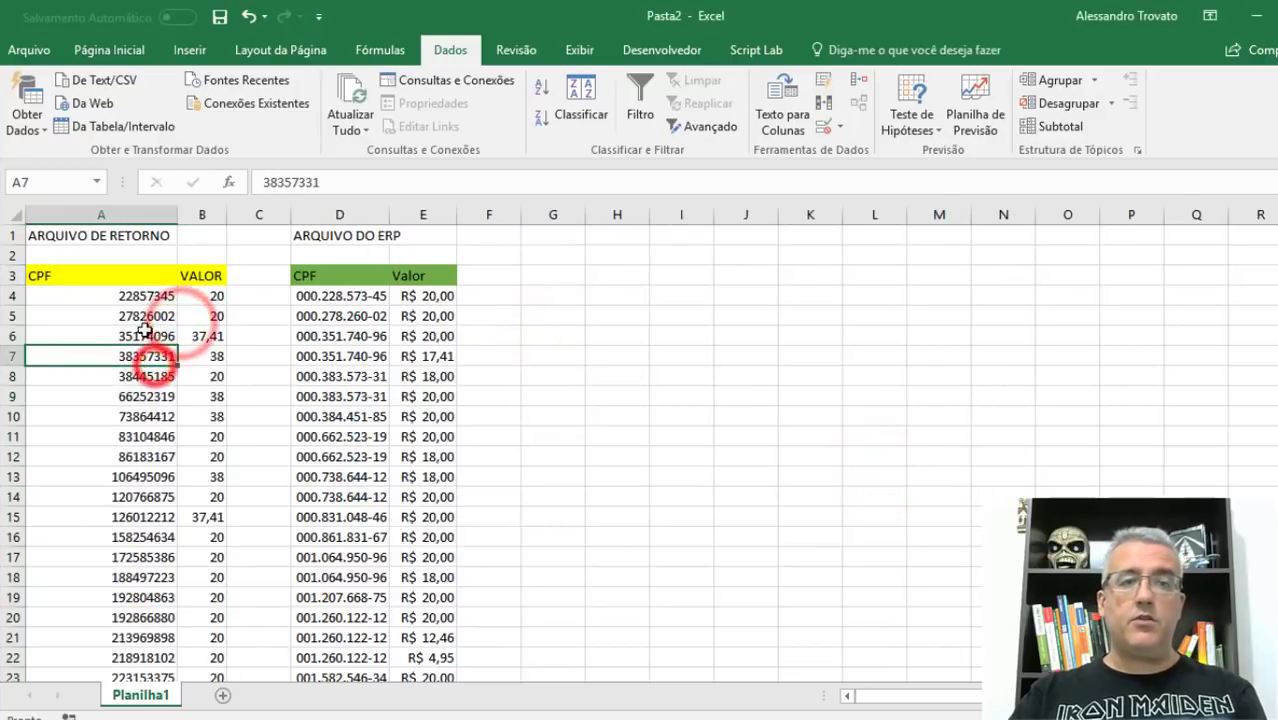
pyautogui.click(138, 377)
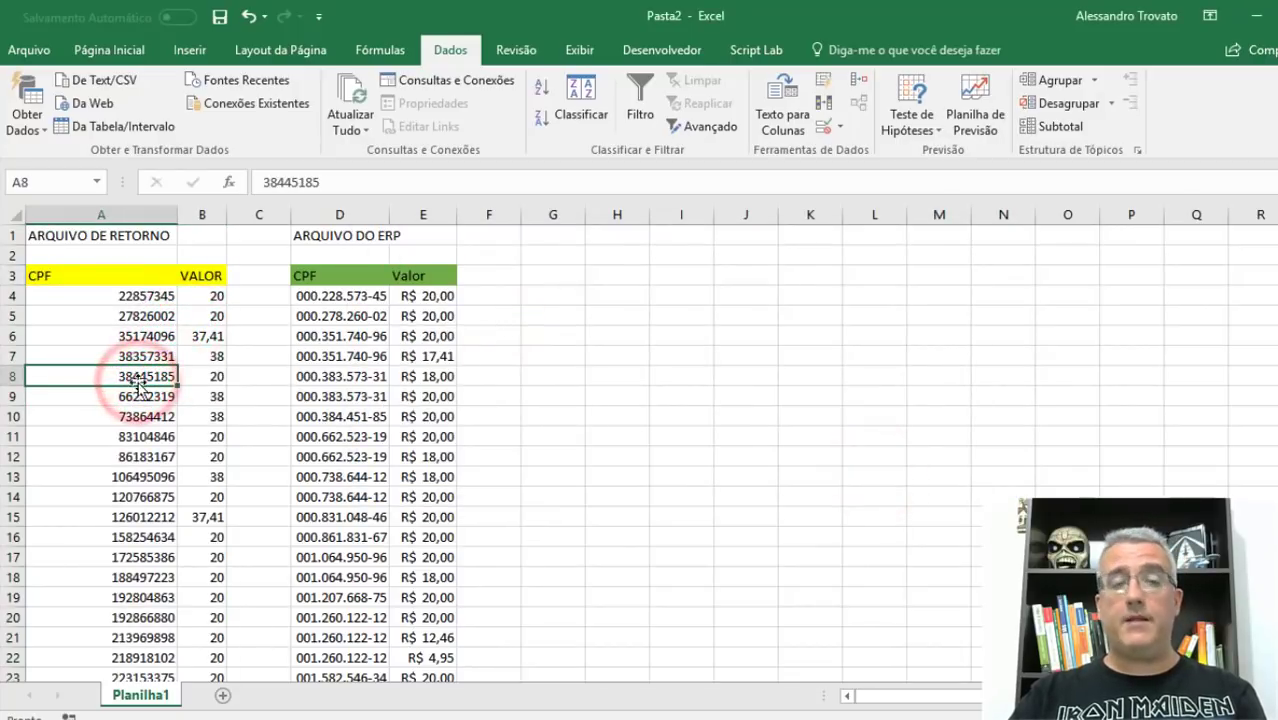
# Copy the CPF format of ERP cell D4 onto the whole of column A.
pyautogui.click(327, 298)
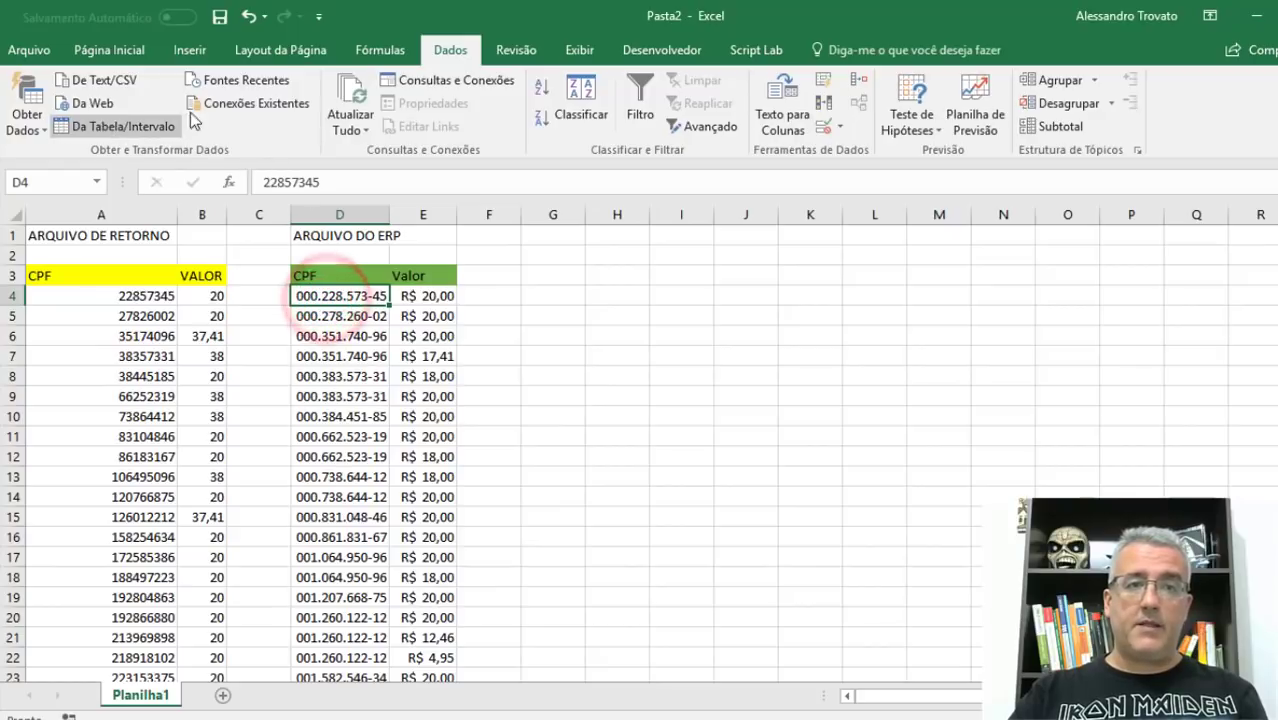
pyautogui.click(84, 48)
pyautogui.click(68, 123)
pyautogui.moveTo(126, 296); pyautogui.dragTo(152, 477)
pyautogui.click(148, 516)
pyautogui.click(68, 125)
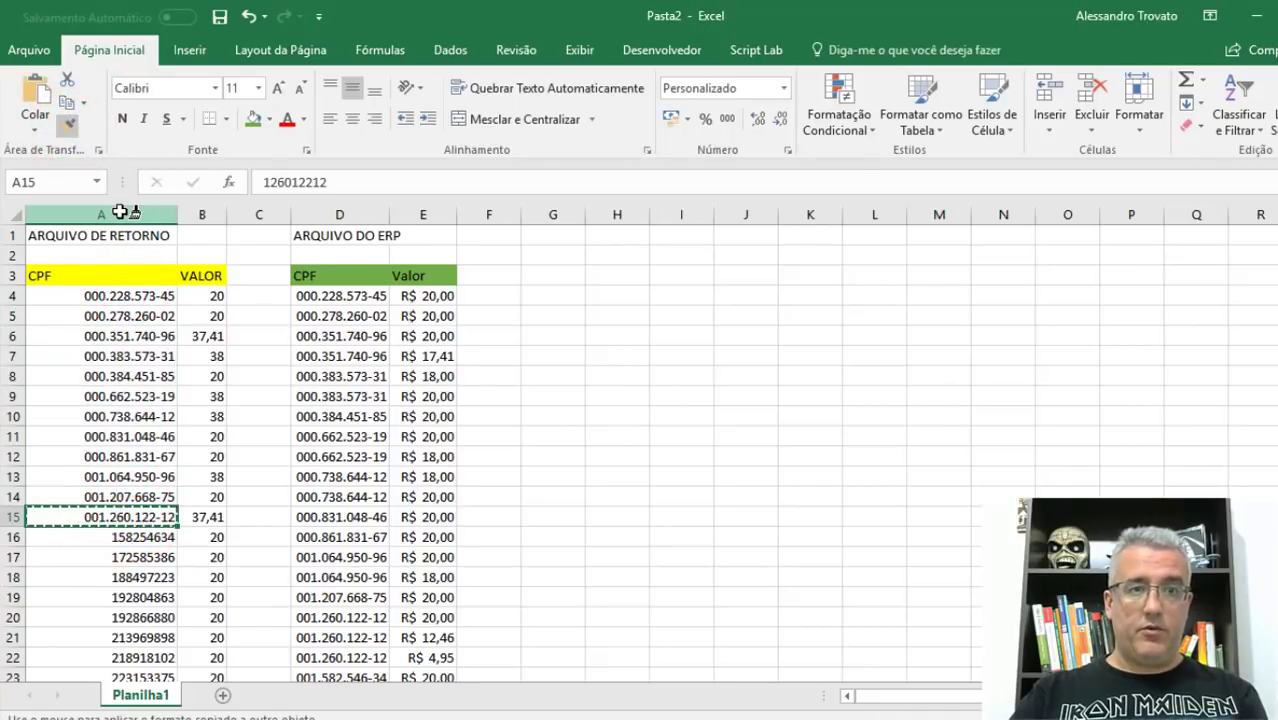
pyautogui.click(119, 212)
pyautogui.click(130, 375)
pyautogui.press('Down')
pyautogui.press('Down')
pyautogui.click(145, 396)
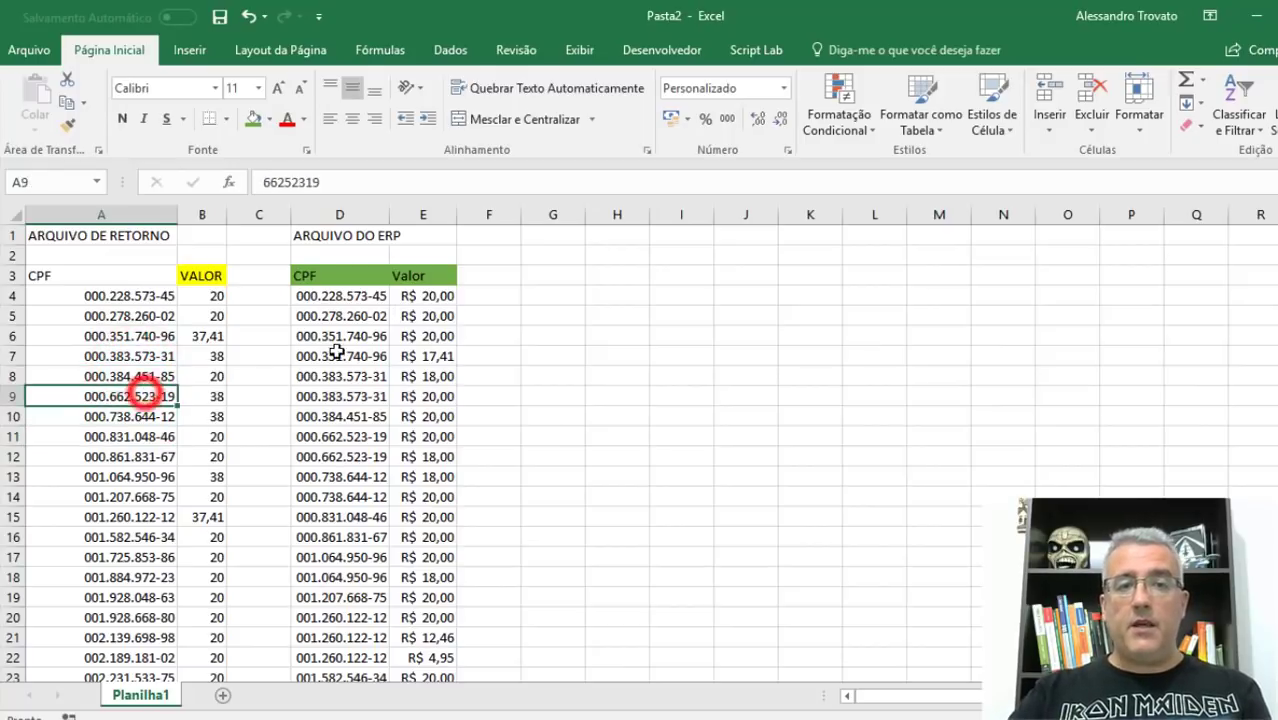
# Compare the return-file record in row 6 with the ERP records for the same CPF in rows 6 and 7.
pyautogui.click(330, 356)
pyautogui.click(338, 318)
pyautogui.moveTo(365, 338); pyautogui.dragTo(420, 358)
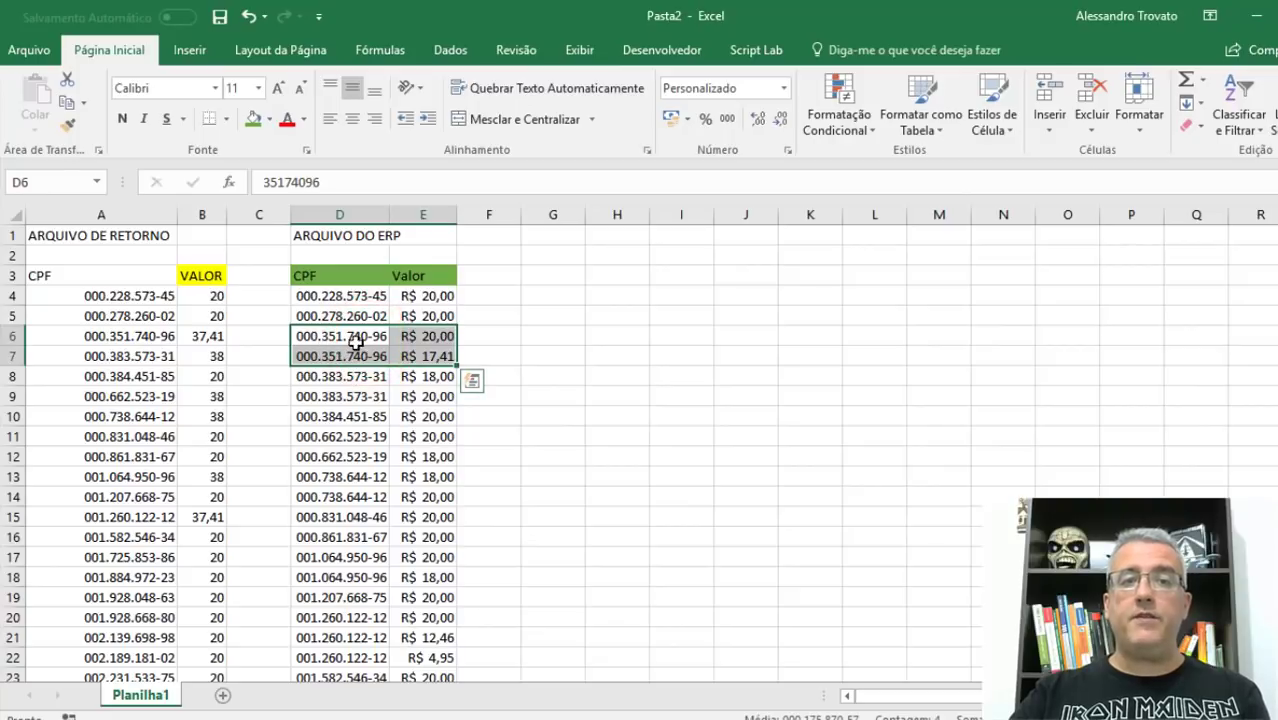
pyautogui.moveTo(134, 338); pyautogui.dragTo(205, 338)
pyautogui.moveTo(343, 338); pyautogui.dragTo(420, 358)
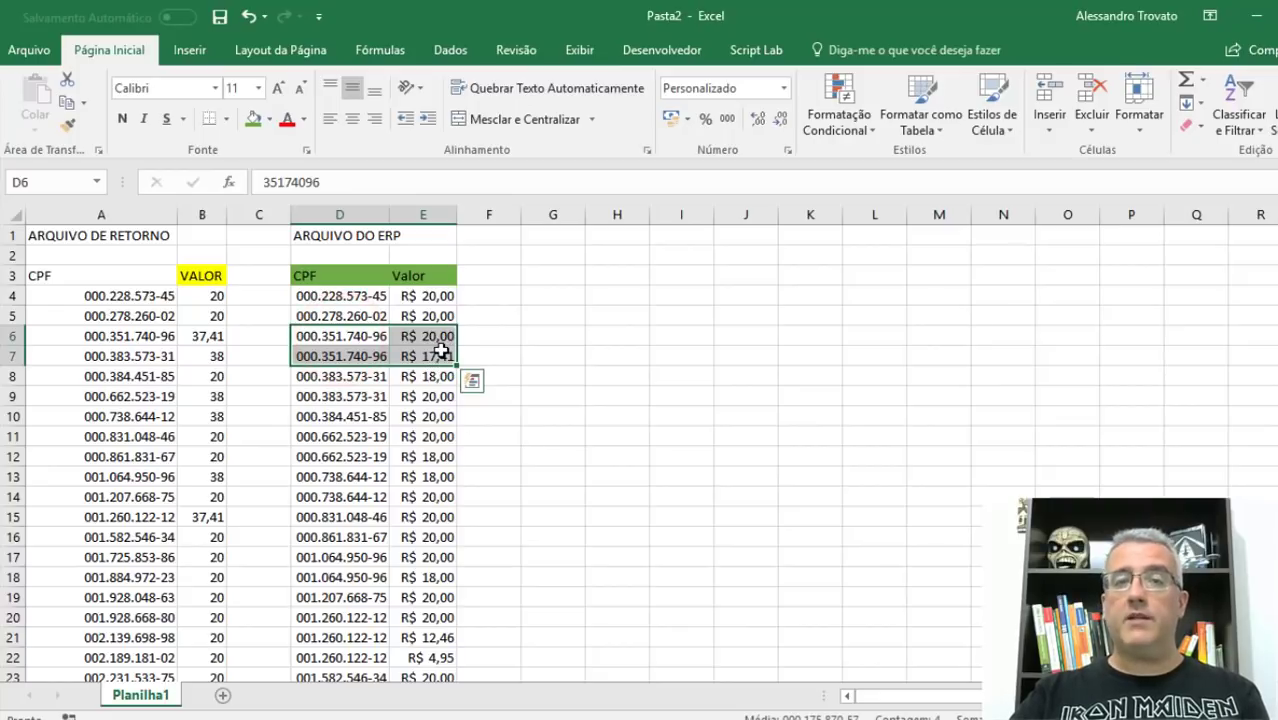
pyautogui.click(590, 409)
pyautogui.click(386, 415)
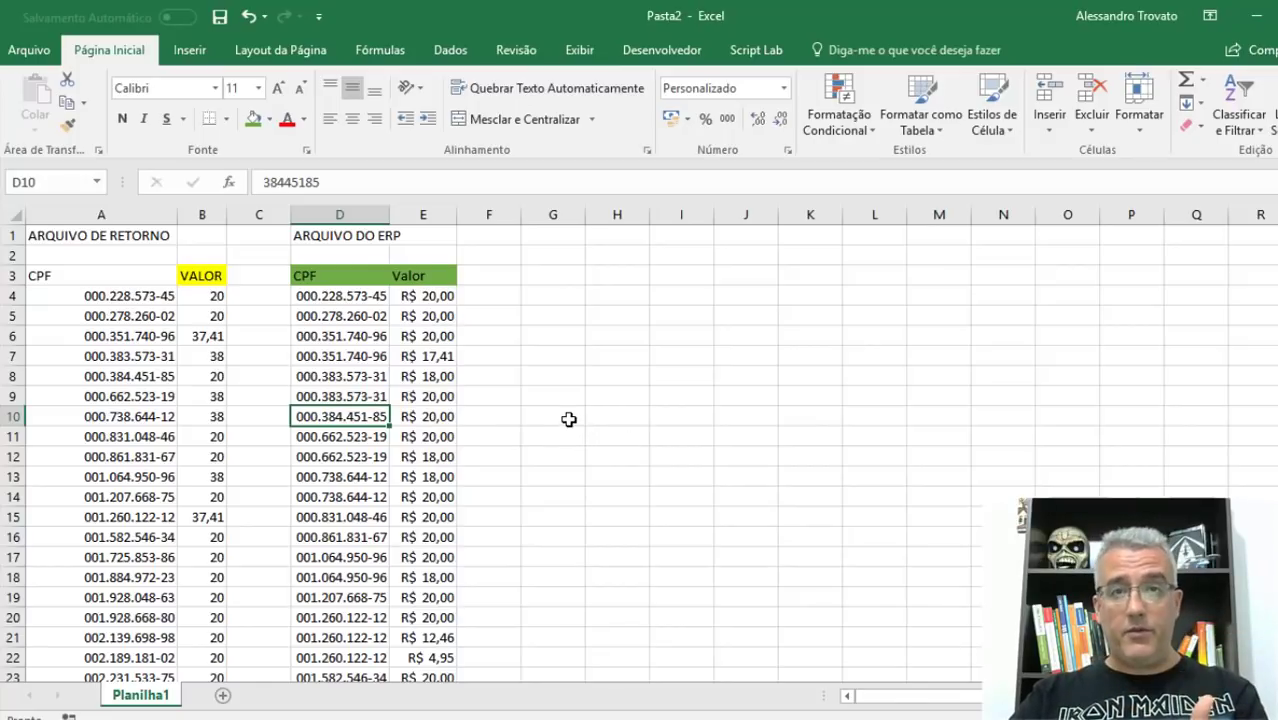
# Insert an empty column before the ERP CPF column and another before the return-file CPF column.
pyautogui.rightClick(357, 216)
pyautogui.click(465, 362)
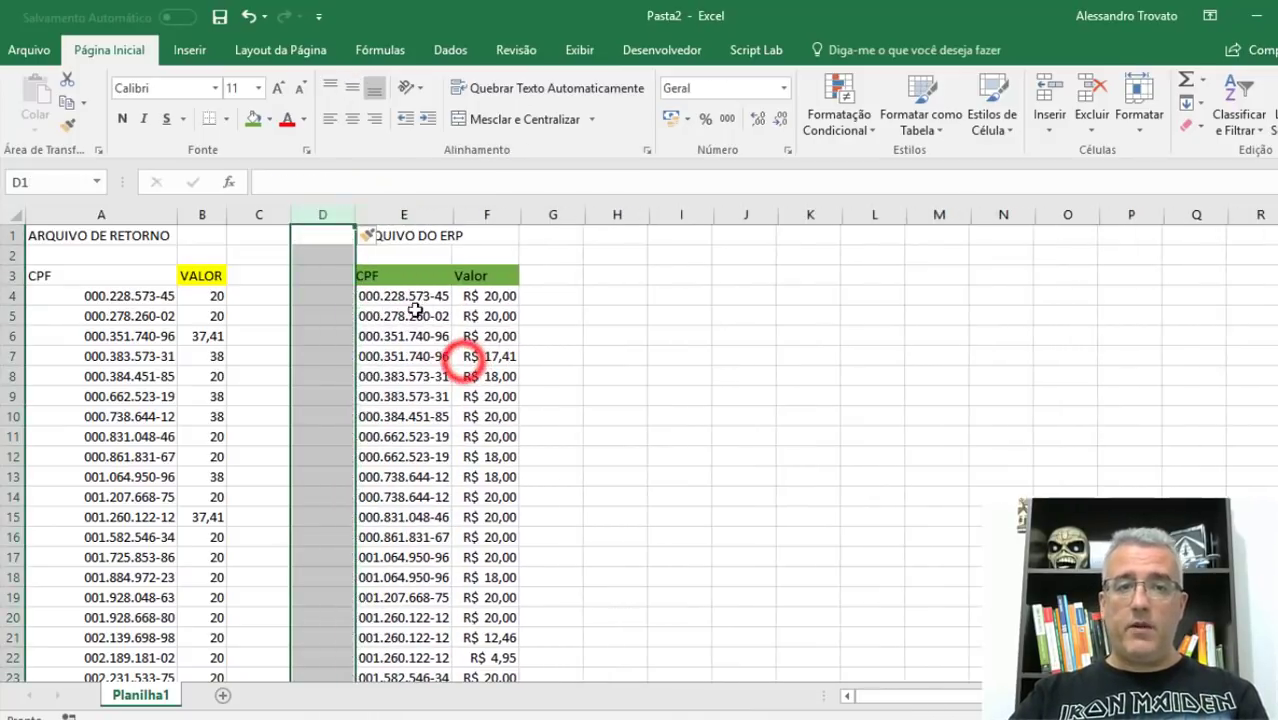
pyautogui.rightClick(88, 214)
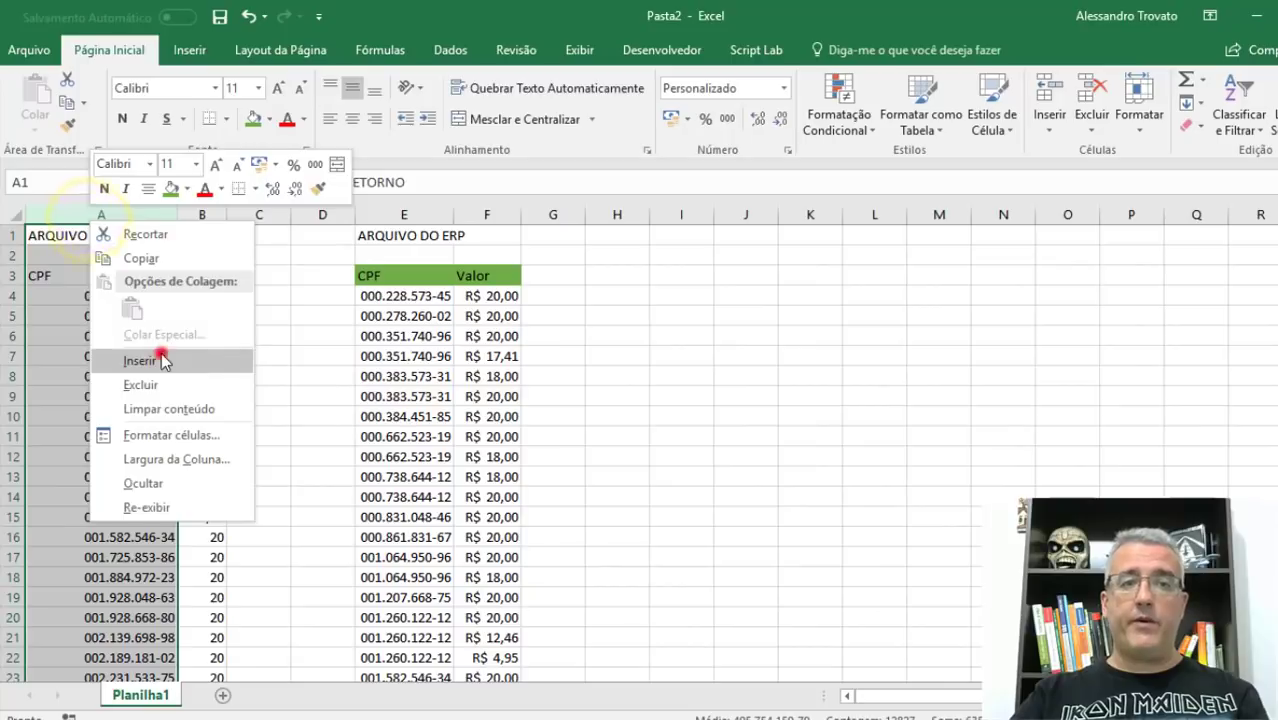
pyautogui.click(160, 357)
pyautogui.click(292, 374)
pyautogui.click(178, 310)
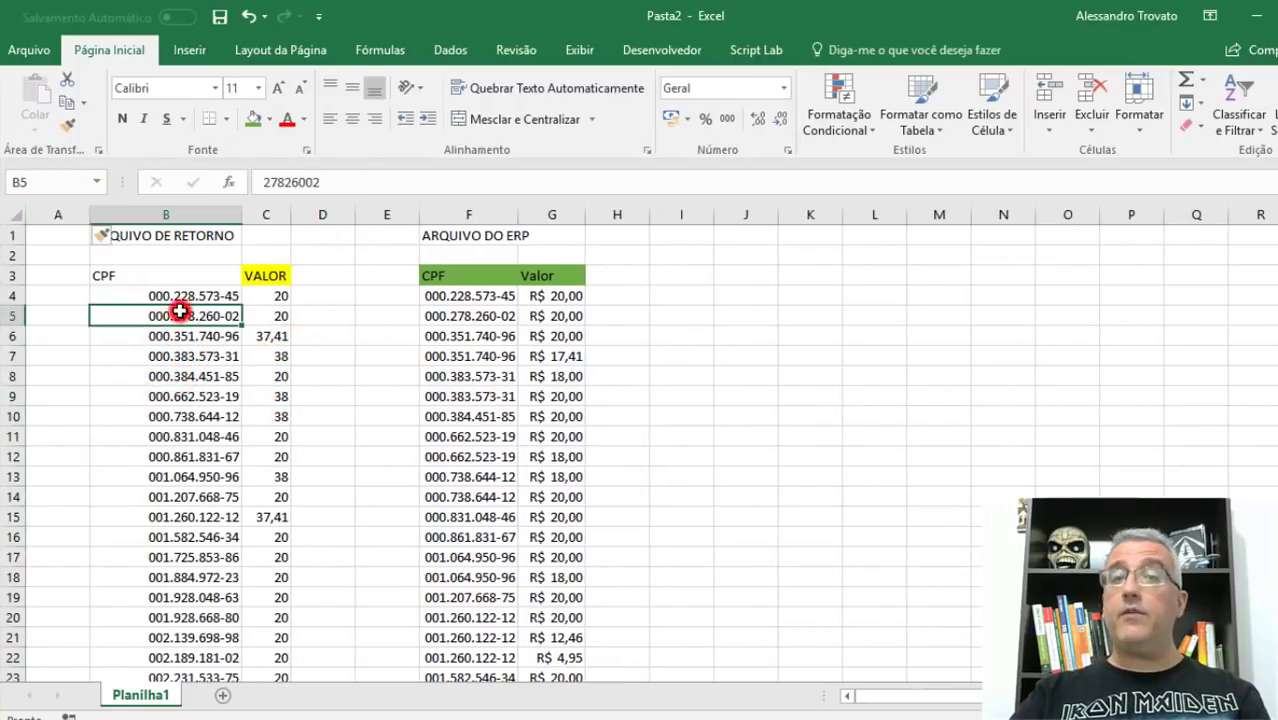
# Label all return-file rows RETORNO in column A from A4 down, and enter the header TIPO in A3.
pyautogui.click(62, 314)
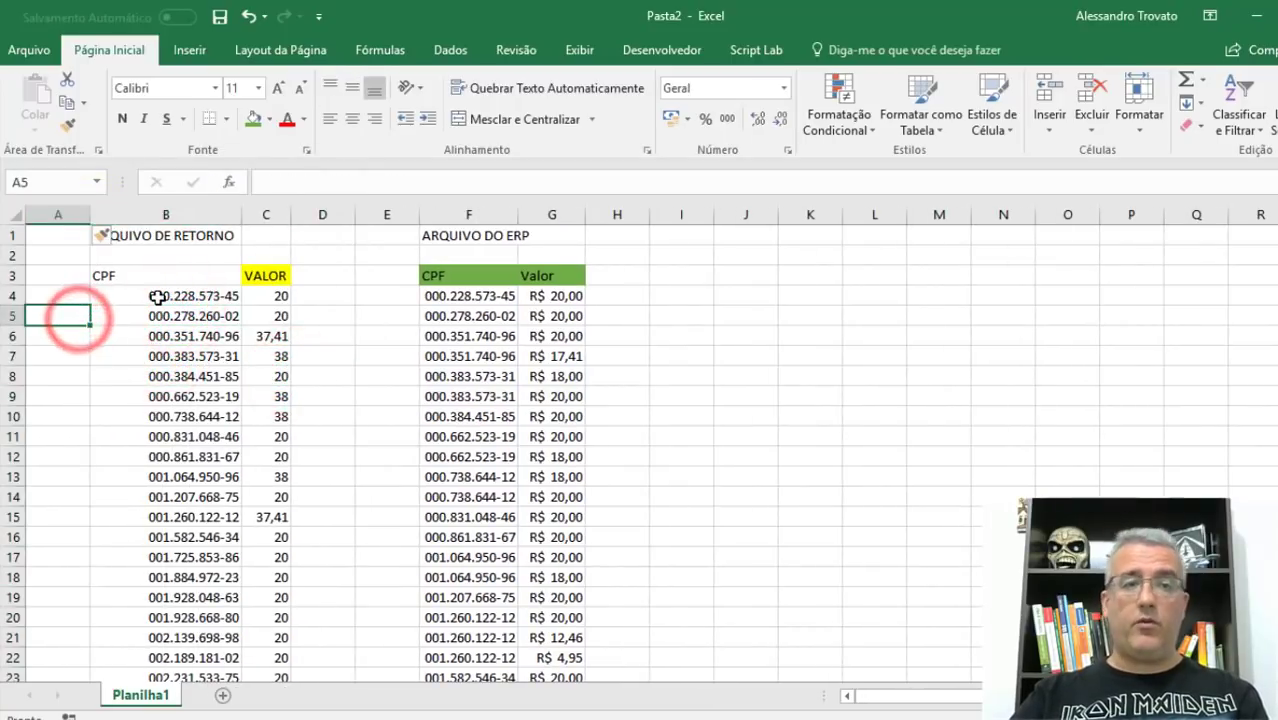
pyautogui.write('RETORNO')
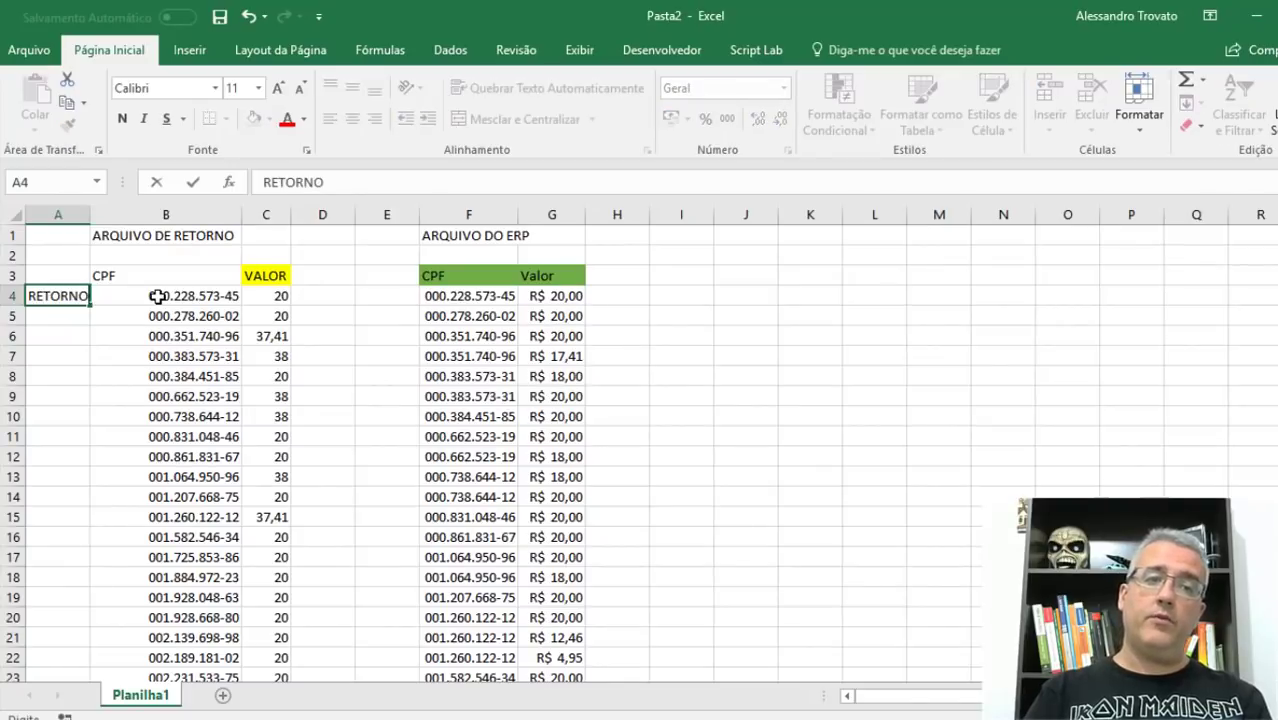
pyautogui.press('Return')
pyautogui.click(51, 292)
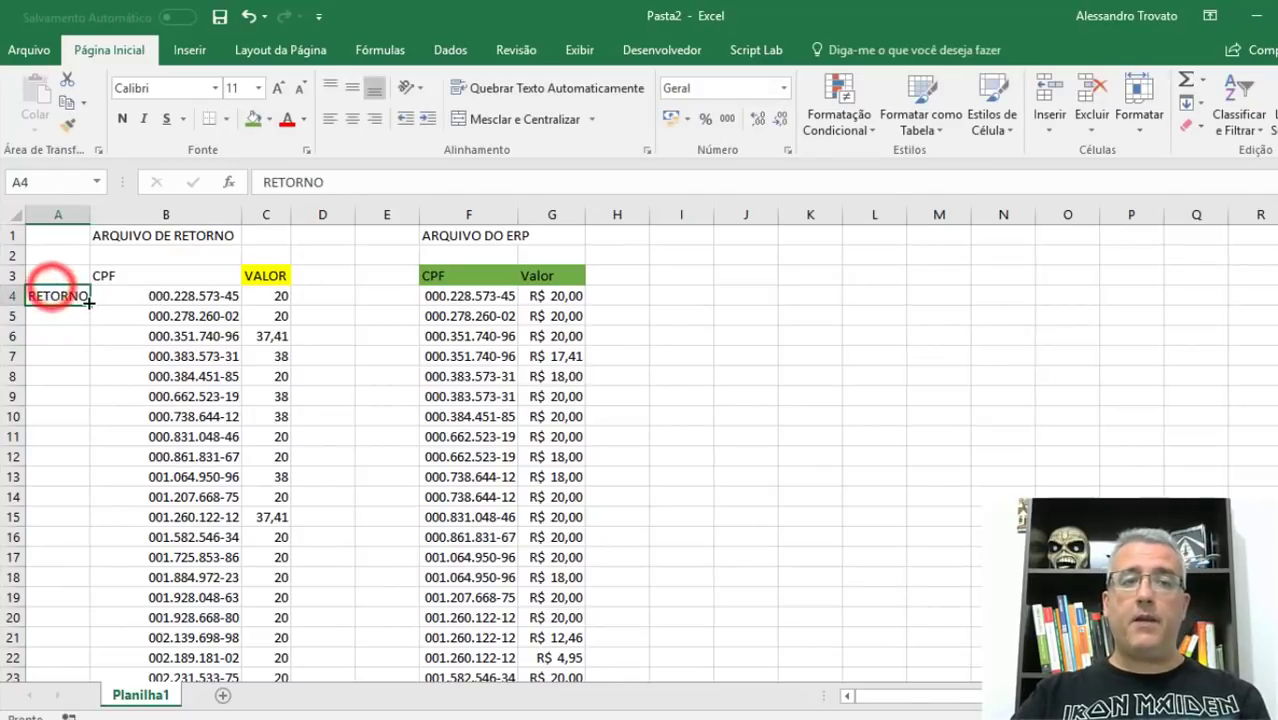
pyautogui.doubleClick(89, 305)
pyautogui.click(72, 275)
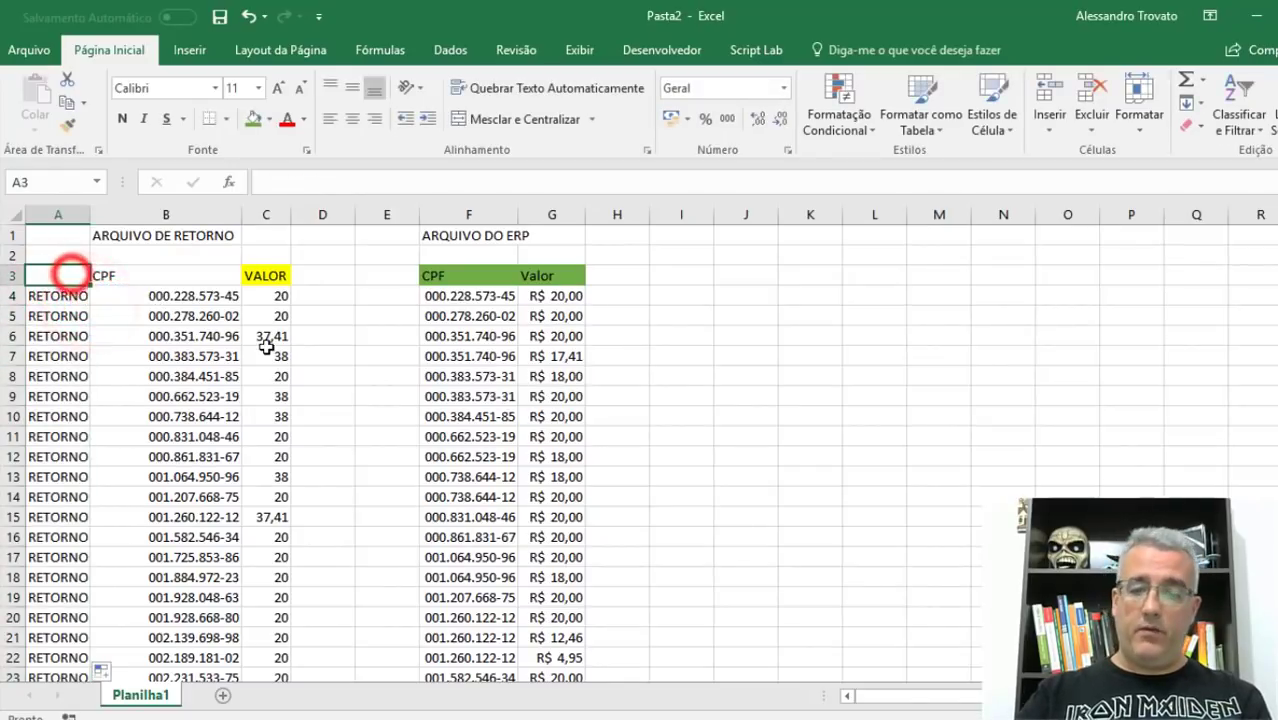
pyautogui.write('TIPO')
pyautogui.press('Return')
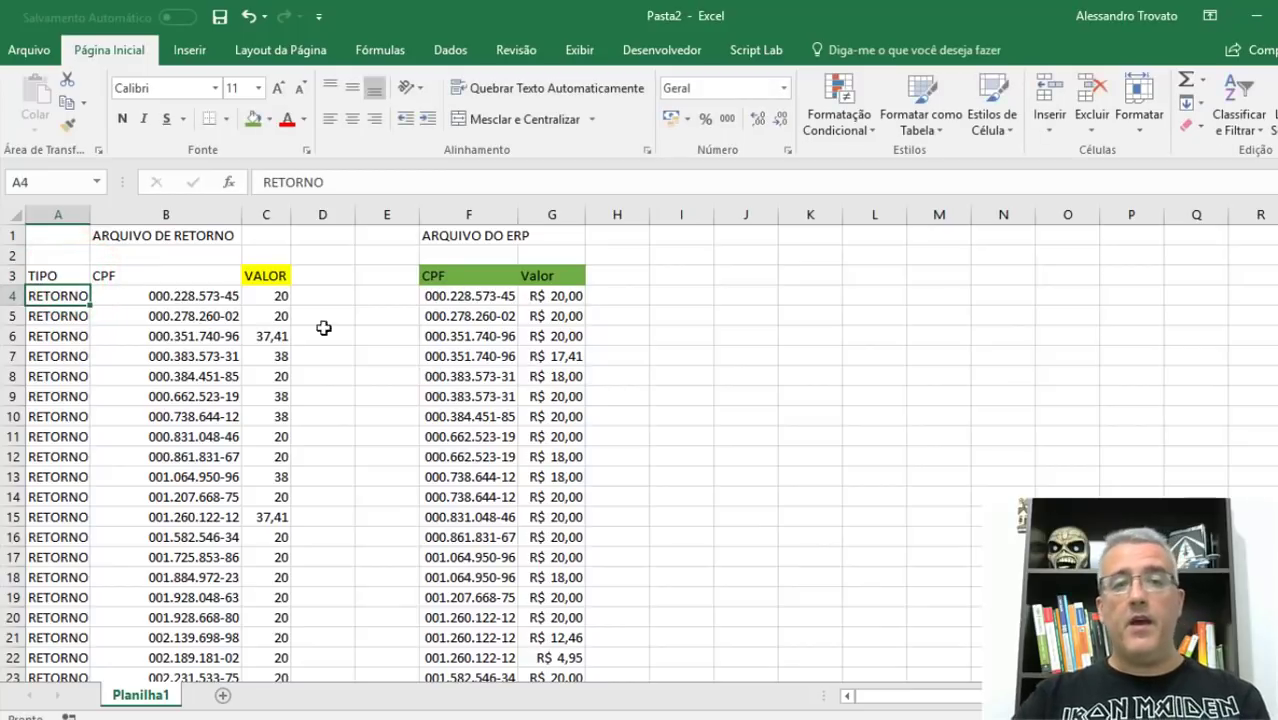
# Label all ERP rows ERP in column E from E4 down, and enter the header TIPO in E3.
pyautogui.click(440, 275)
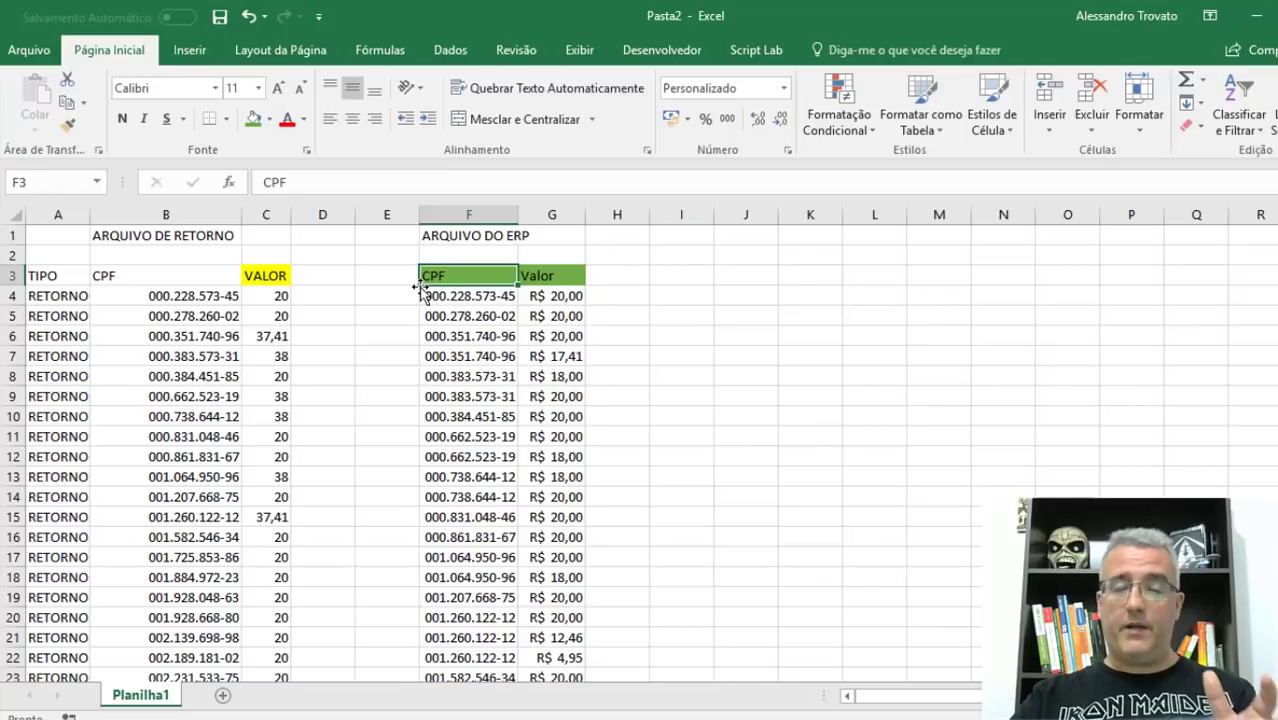
pyautogui.click(411, 294)
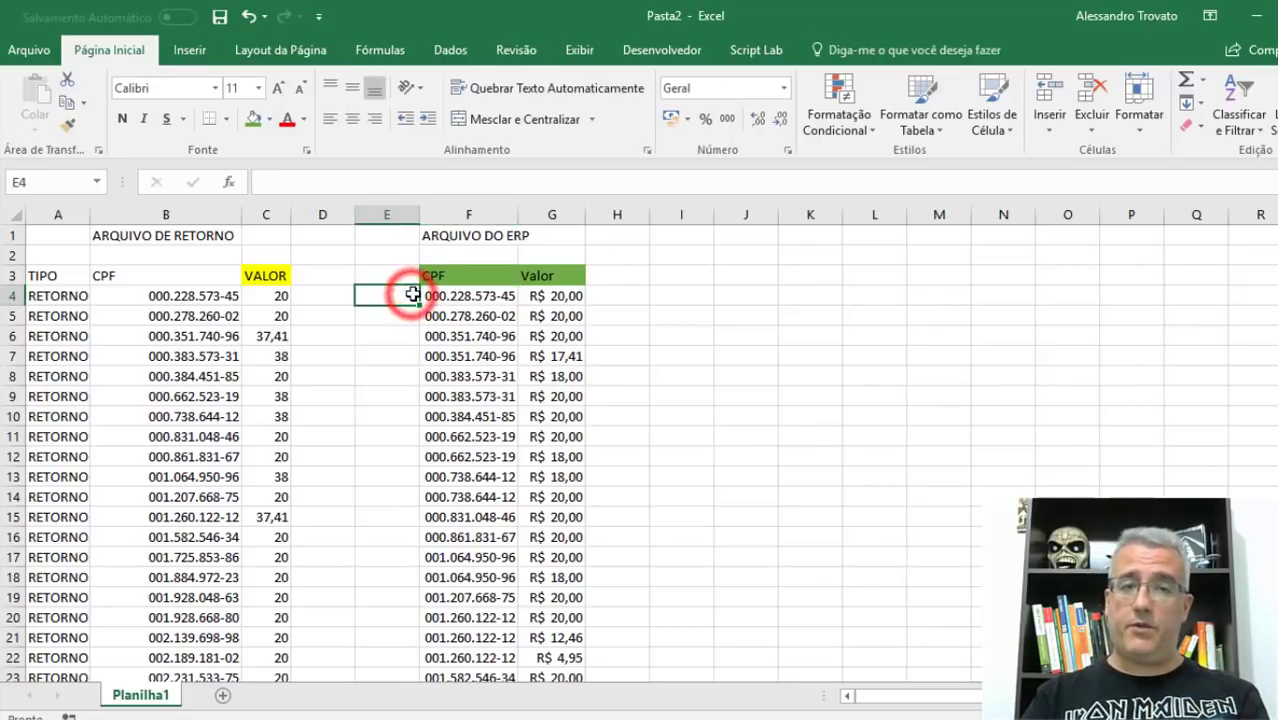
pyautogui.write('E')
pyautogui.press('BackSpace')
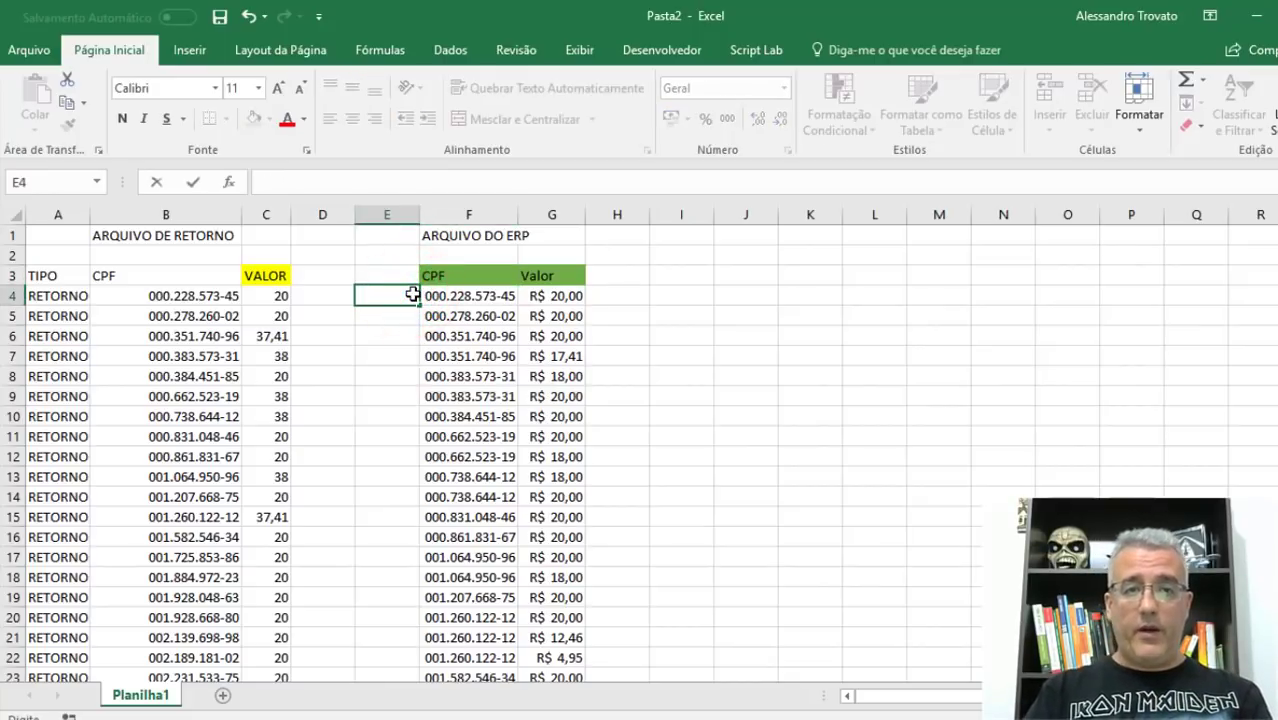
pyautogui.write('ERP')
pyautogui.press('Return')
pyautogui.click(405, 294)
pyautogui.doubleClick(420, 306)
pyautogui.click(388, 275)
pyautogui.write('TIPO')
pyautogui.press('Return')
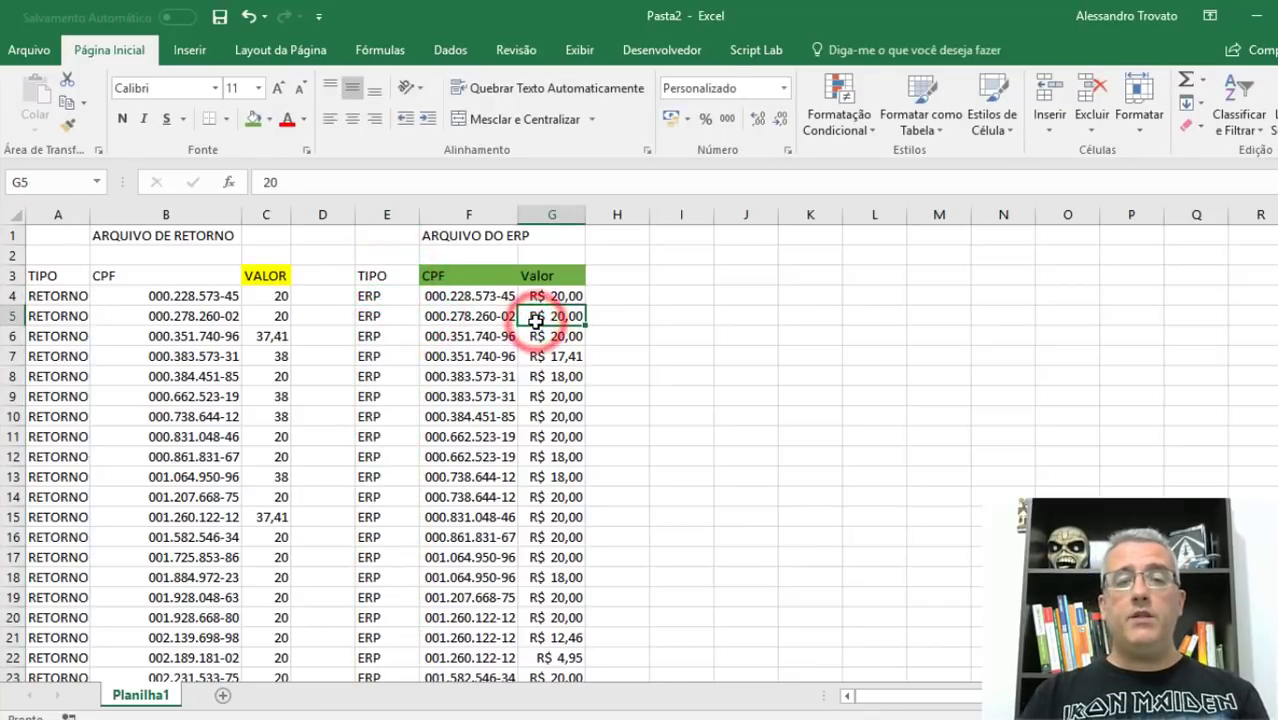
# Total the ERP values in G16498 with the formula =SOMA(G4:G16497).
pyautogui.hotkey('ctrl', 'Down')
pyautogui.press('Down')
pyautogui.hotkey('alt', '=')
pyautogui.hotkey('ctrl', 'Return')
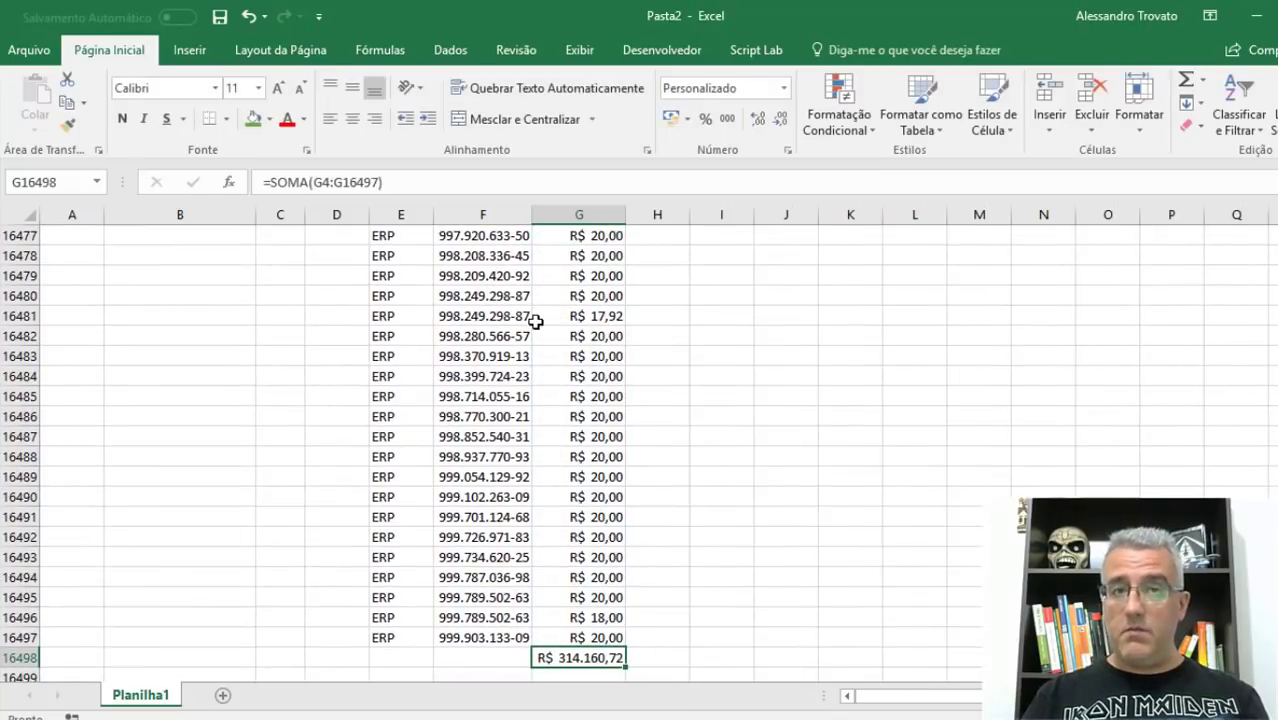
# Total the return-file values in C12829 with the formula =SOMA(C4:C12828).
pyautogui.press('Home')
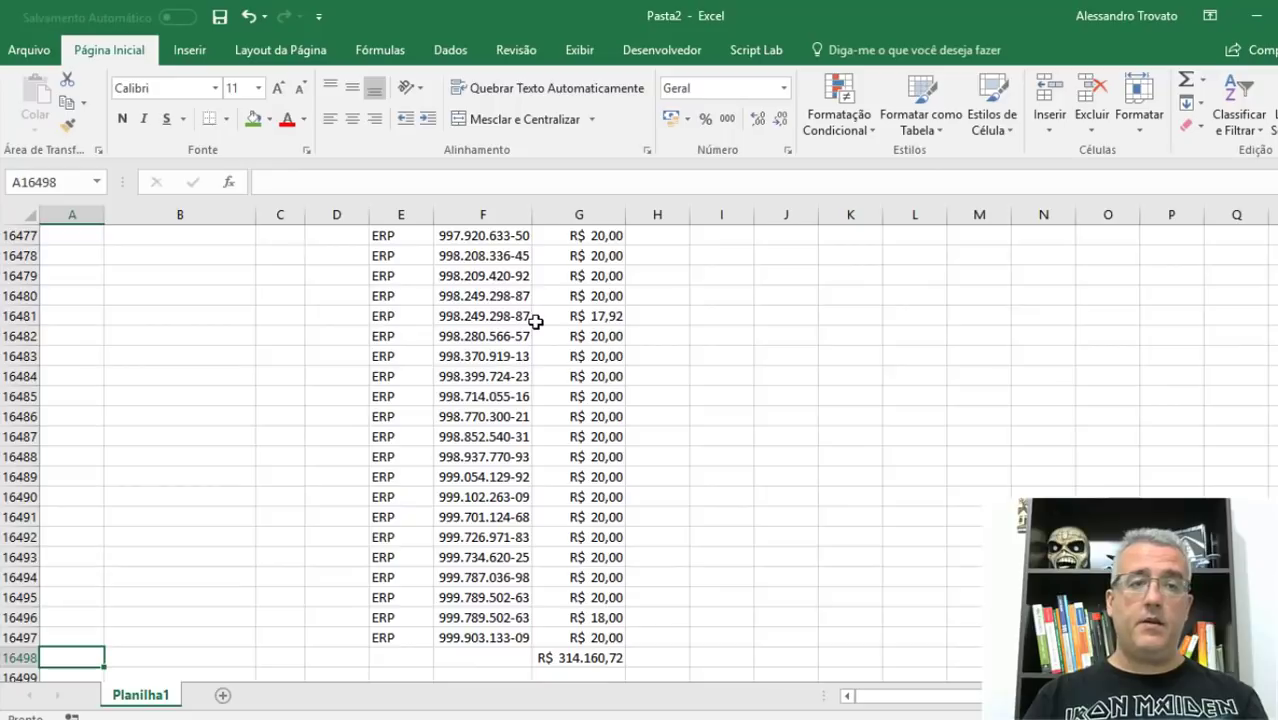
pyautogui.hotkey('ctrl', 'Up')
pyautogui.press('Down')
pyautogui.press('Right')
pyautogui.press('Right')
pyautogui.hotkey('alt', '=')
pyautogui.hotkey('ctrl', 'Return')
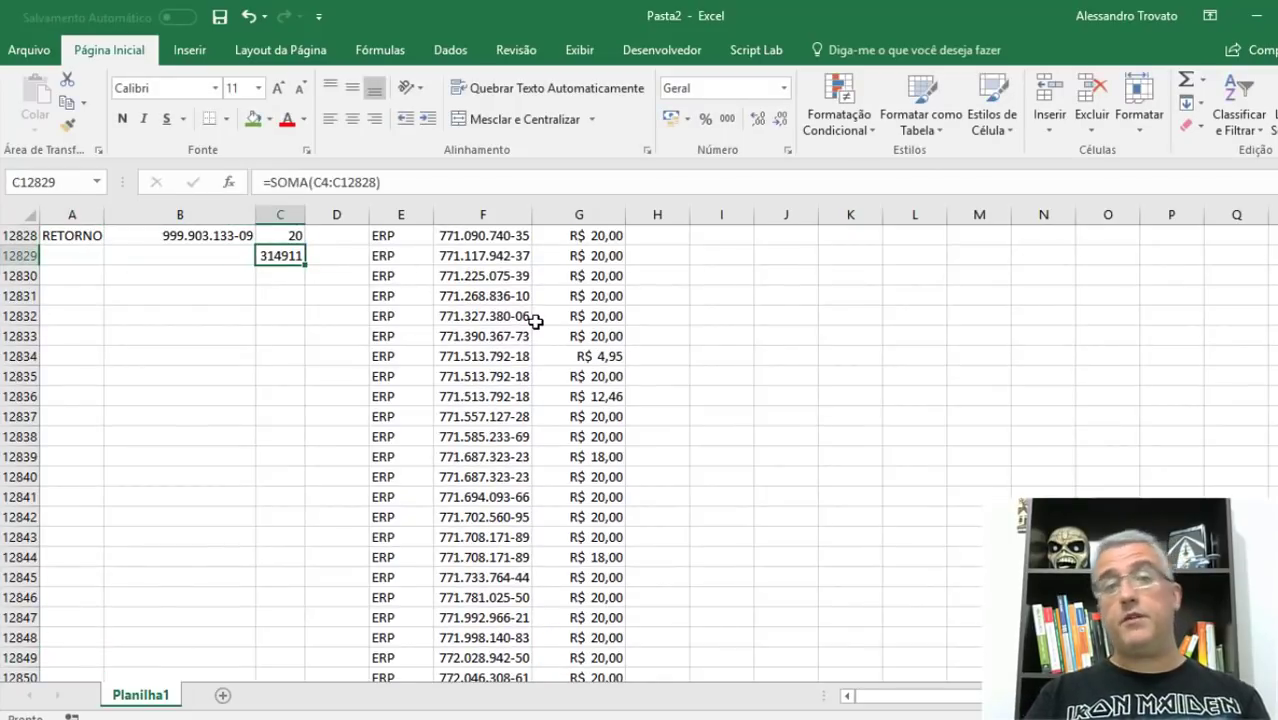
# Delete the total below the return-file values in C12829 and the one below the ERP values in G16498.
pyautogui.press('Right')
pyautogui.press('Right')
pyautogui.press('Right')
pyautogui.press('Right')
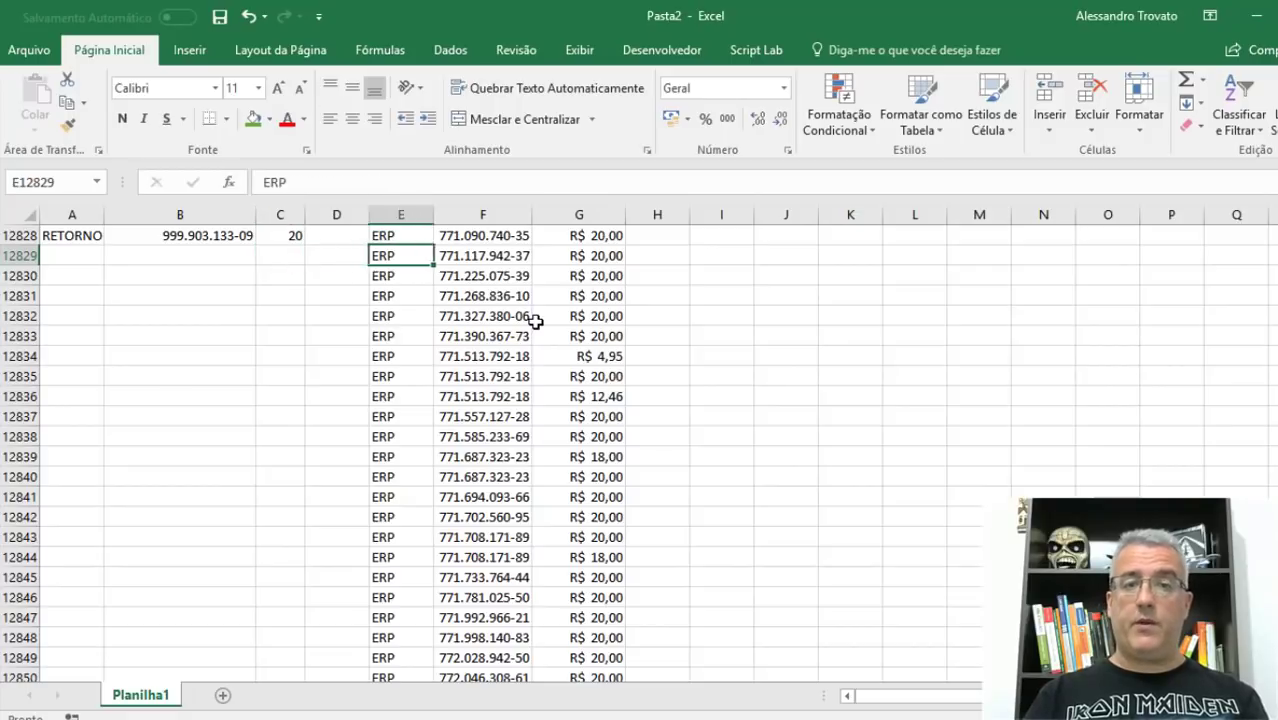
pyautogui.hotkey('ctrl', 'Down')
pyautogui.press('Delete')
pyautogui.press('Up')
pyautogui.press('Up')
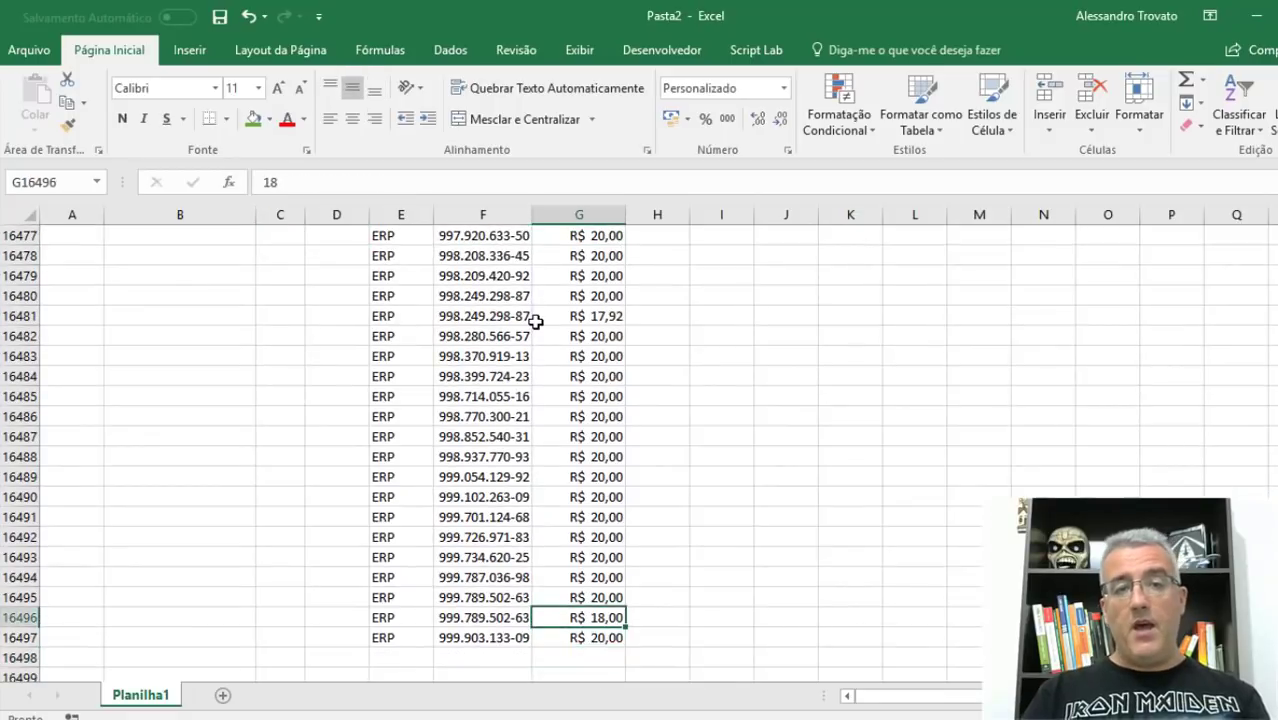
pyautogui.hotkey('ctrl', 'Home')
pyautogui.click(585, 352)
pyautogui.click(400, 276)
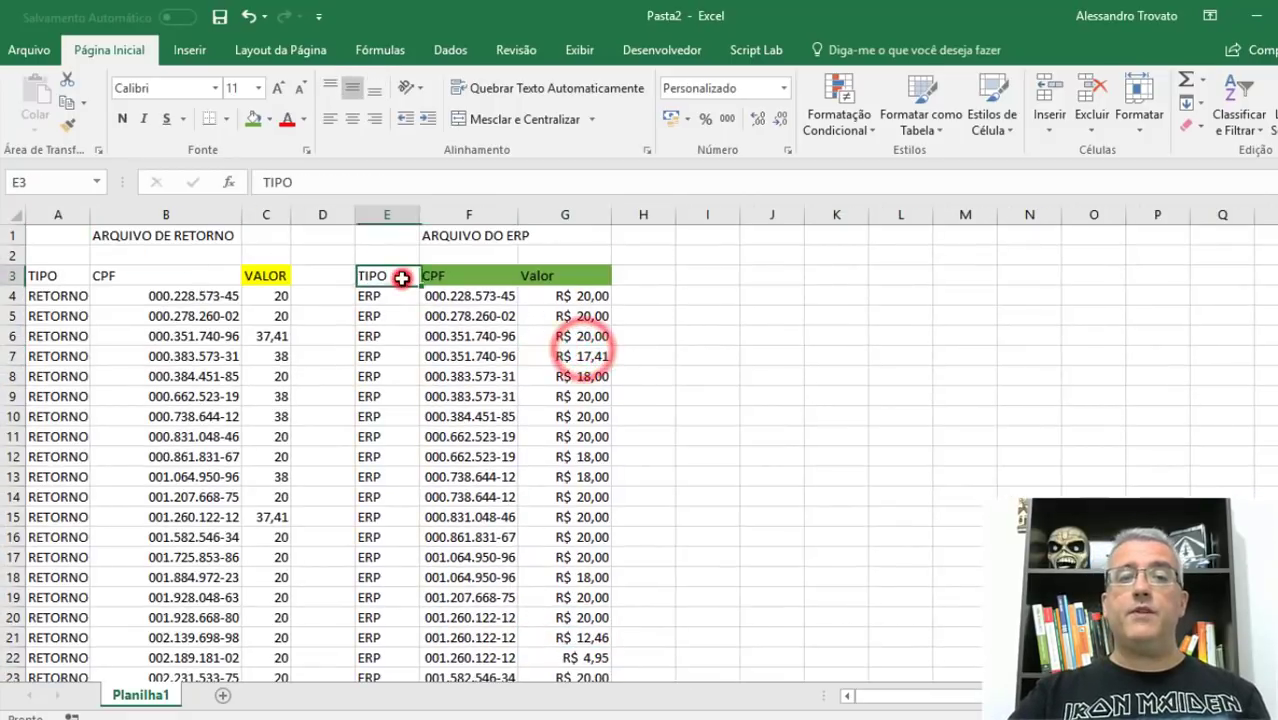
pyautogui.moveTo(78, 276); pyautogui.dragTo(265, 276)
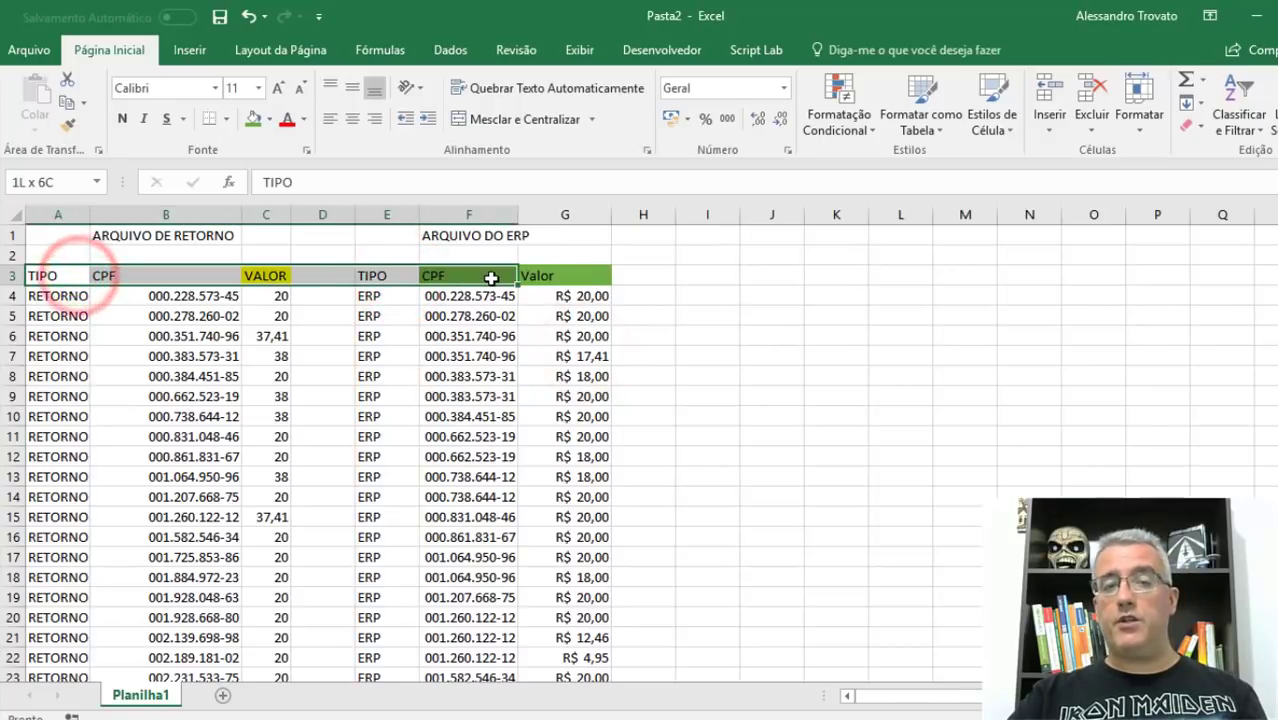
pyautogui.click(505, 292)
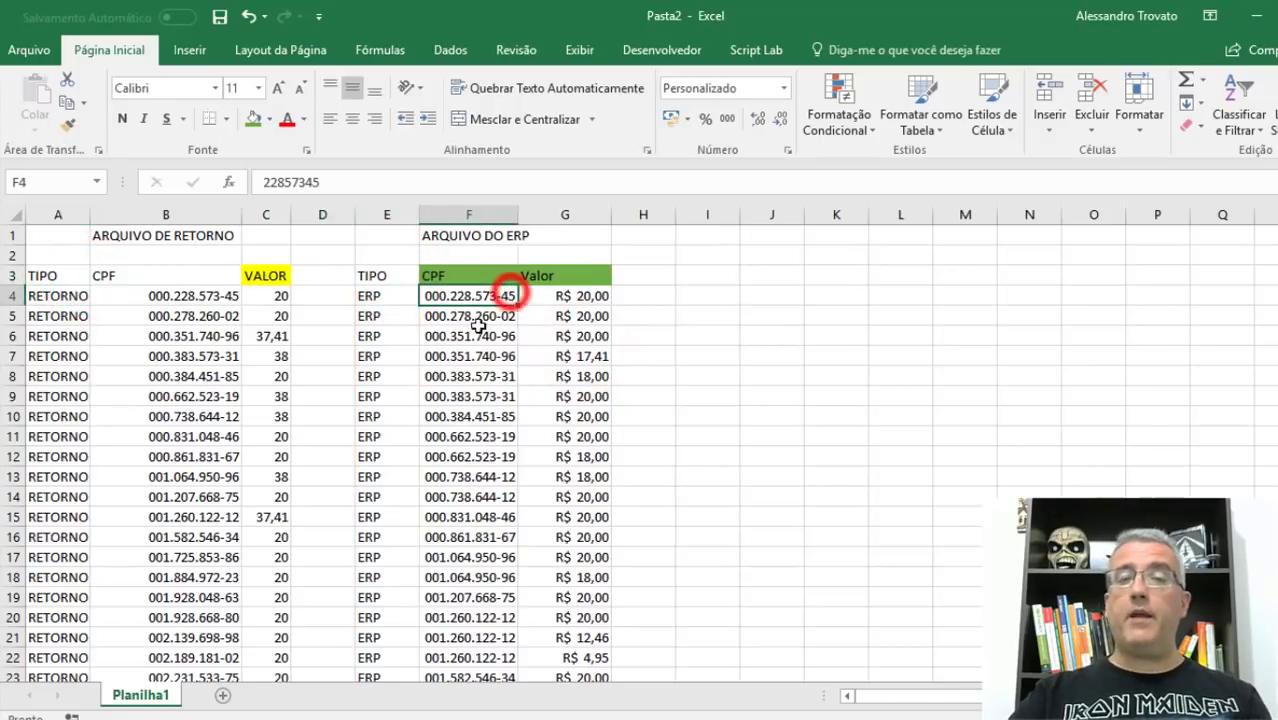
pyautogui.click(450, 355)
# Copy the return-file data with its TIPO, CPF and VALOR headers from A3:C12828 to I3.
pyautogui.click(52, 292)
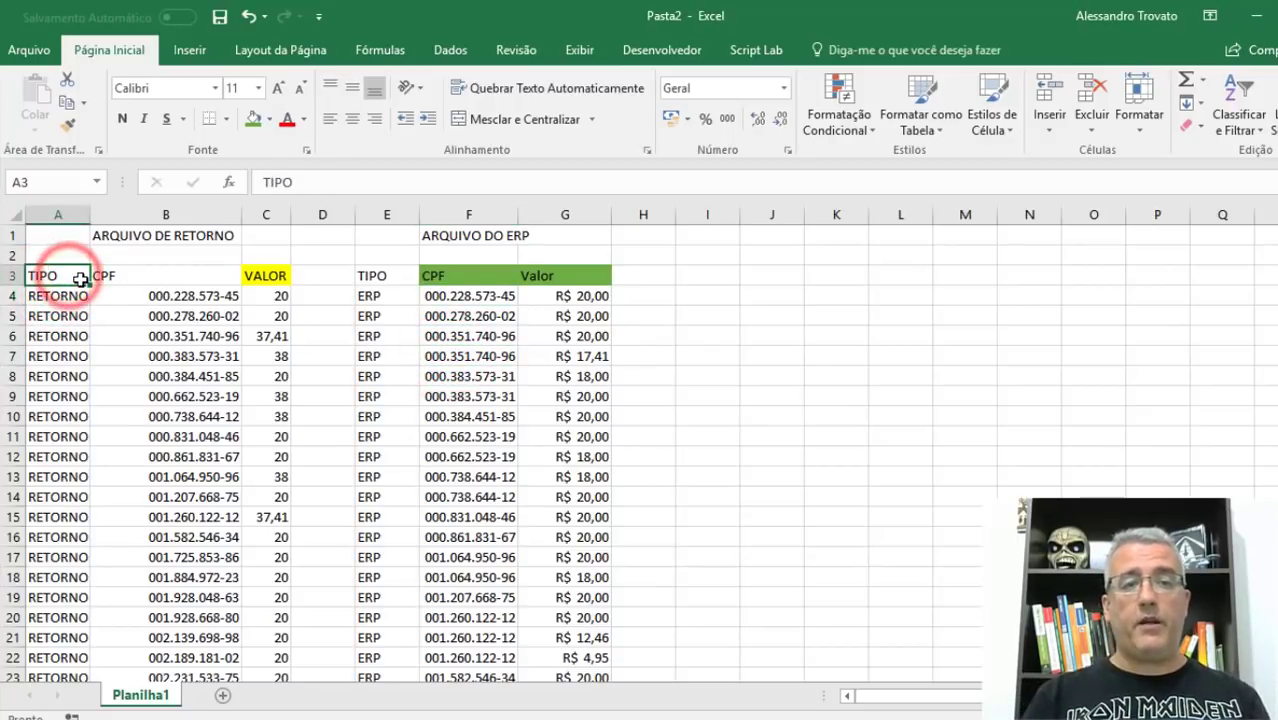
pyautogui.hotkey('ctrl', 'shift', 'Down')
pyautogui.hotkey('ctrl', 'c')
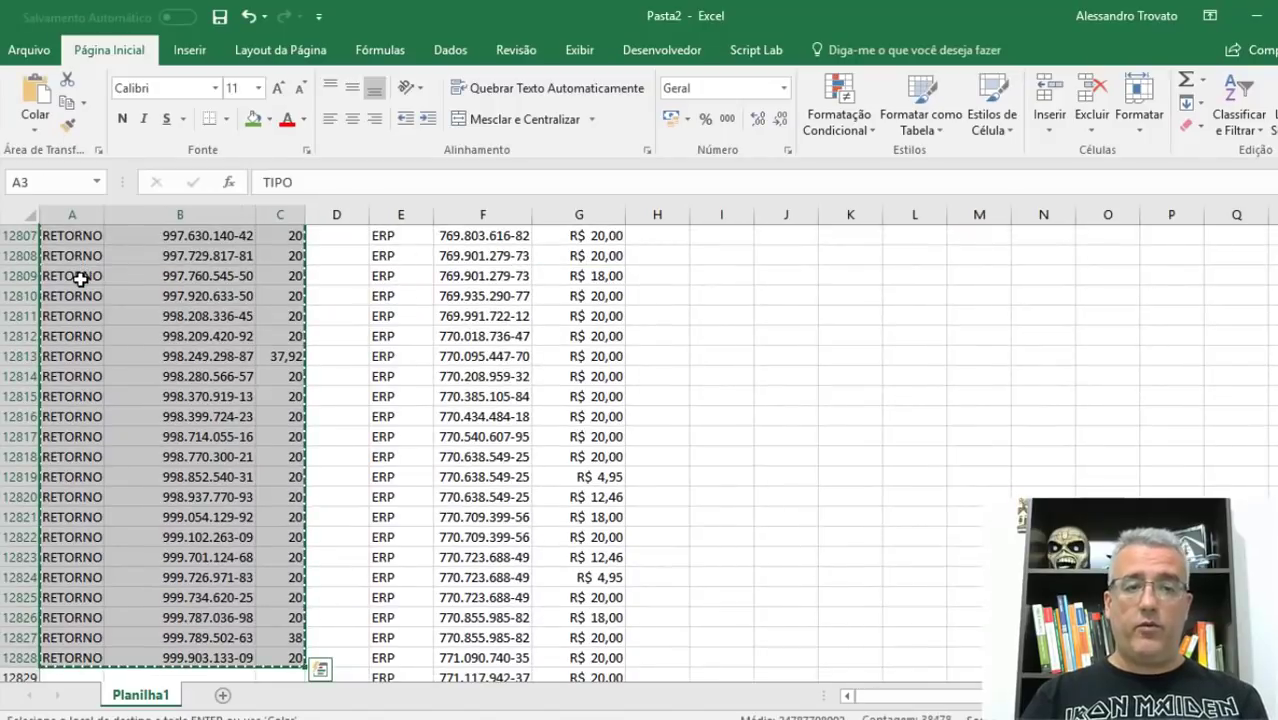
pyautogui.press('Right')
pyautogui.press('Right')
pyautogui.press('Right')
pyautogui.press('Right')
pyautogui.press('Right')
pyautogui.press('Right')
pyautogui.press('Right')
pyautogui.press('Right')
pyautogui.press('Up')
pyautogui.press('Down')
pyautogui.hotkey('ctrl', 'v')
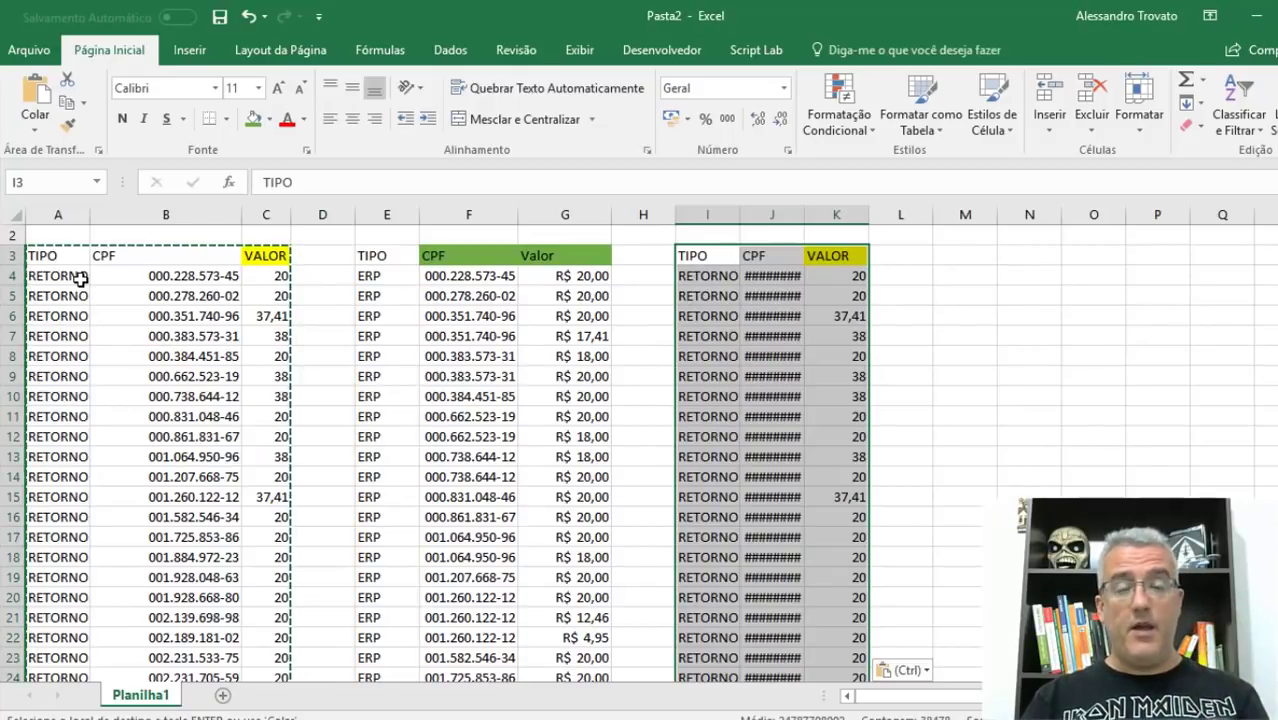
# Fit the widths of columns I to K to the copied return-file data.
pyautogui.doubleClick(741, 212)
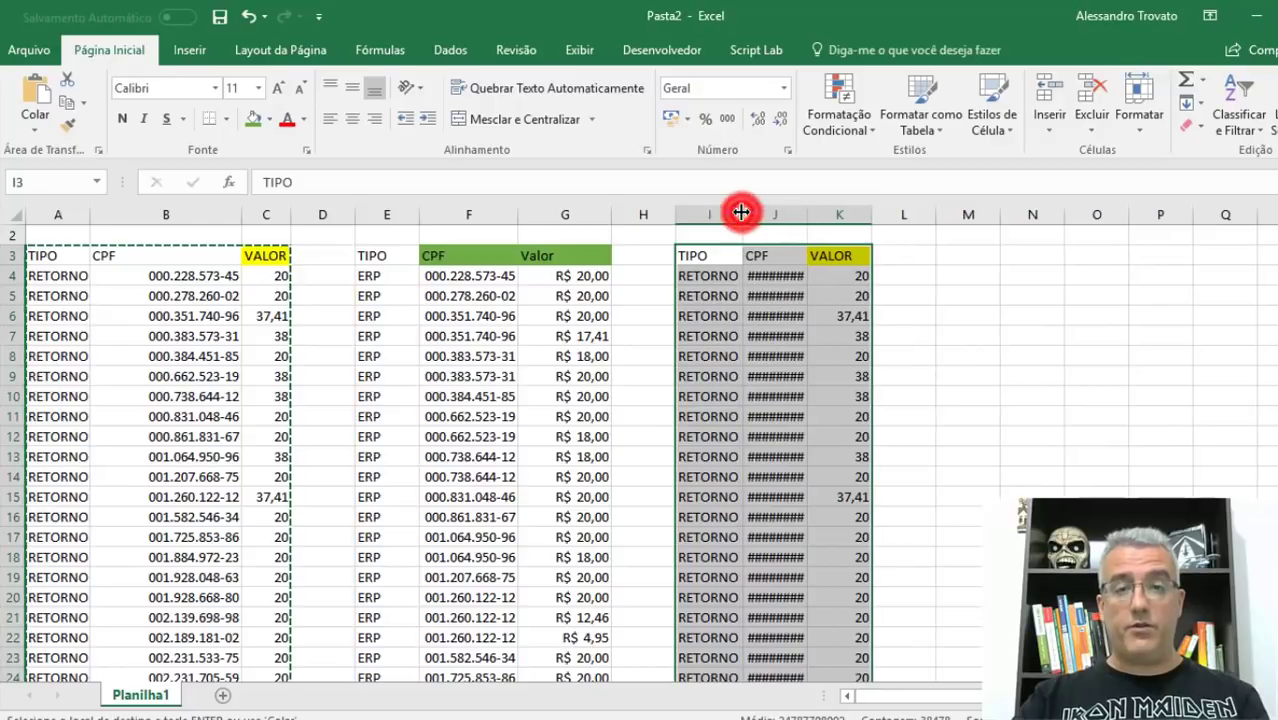
pyautogui.moveTo(834, 212); pyautogui.dragTo(743, 218)
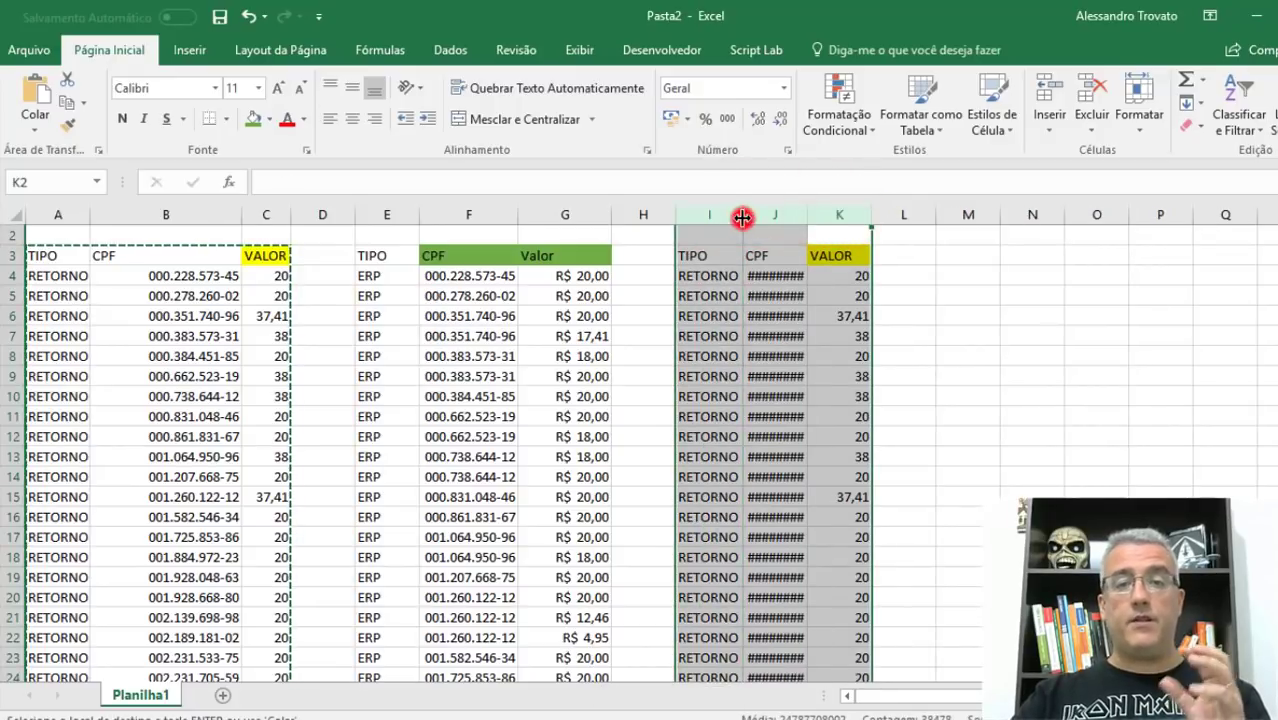
pyautogui.doubleClick(743, 217)
pyautogui.click(748, 315)
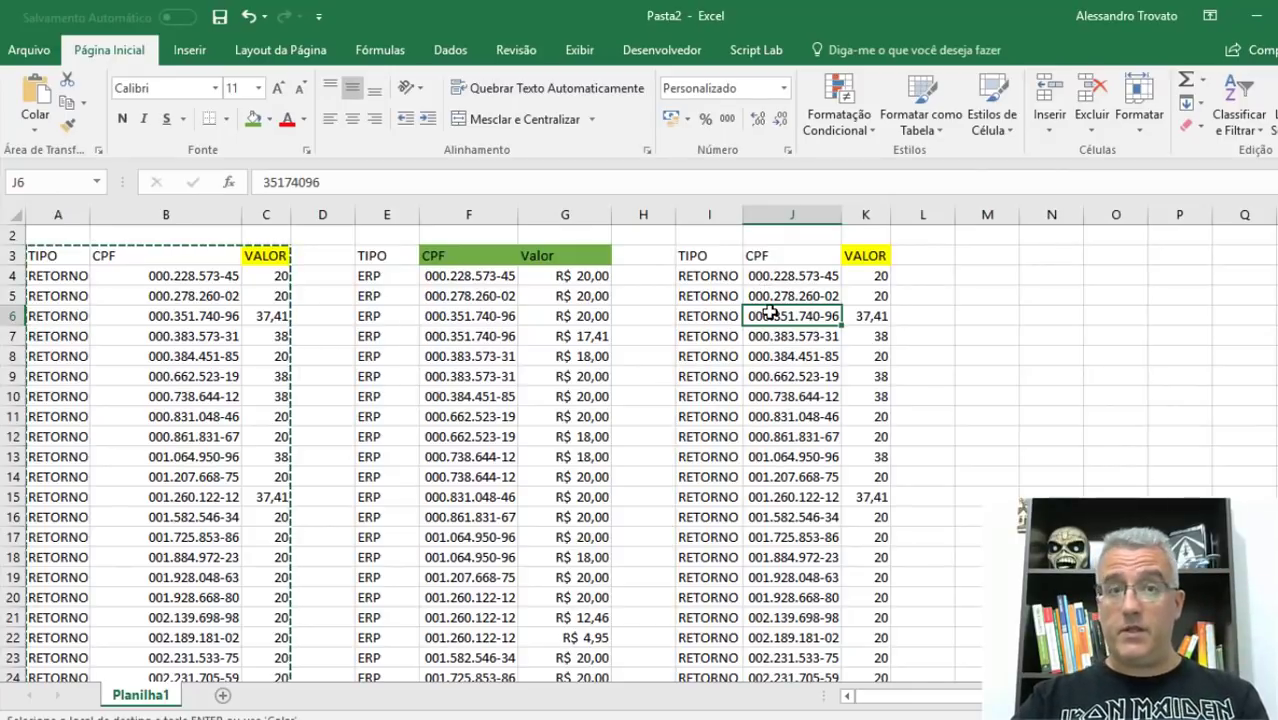
pyautogui.click(752, 357)
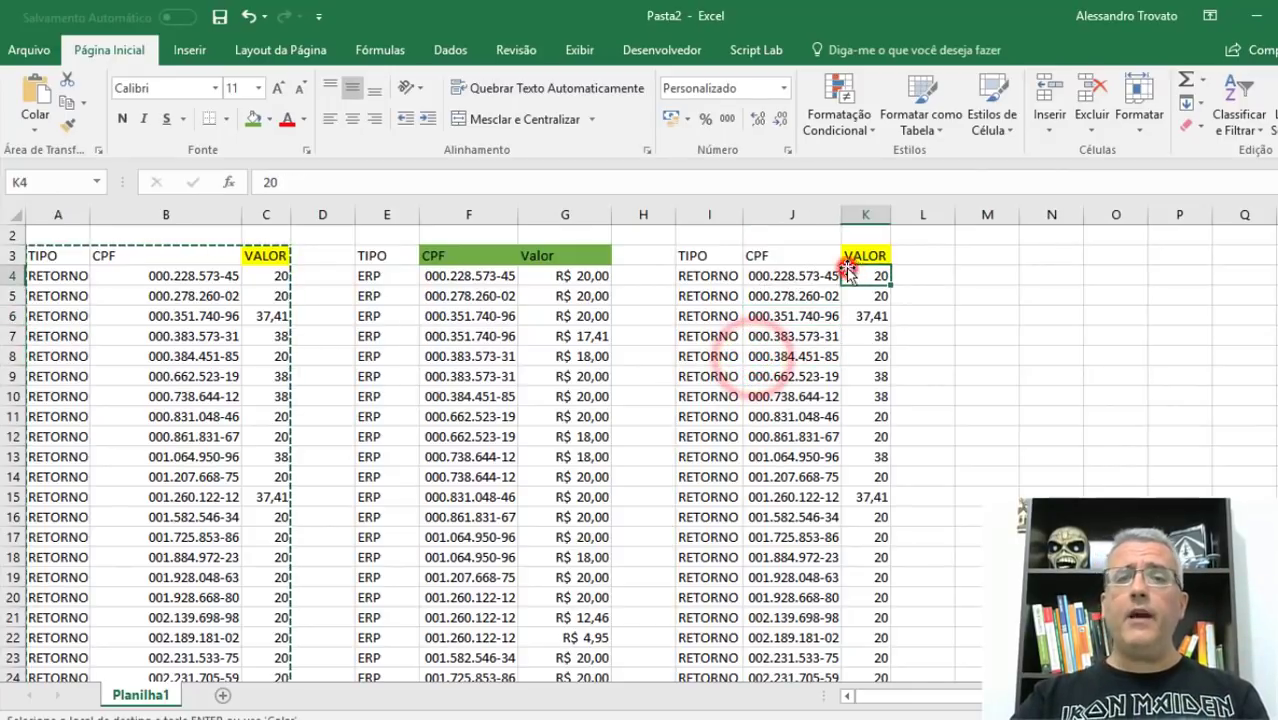
# Fill the header cells TIPO, CPF and VALOR in I3:K3 with light orange.
pyautogui.moveTo(858, 257); pyautogui.dragTo(673, 257)
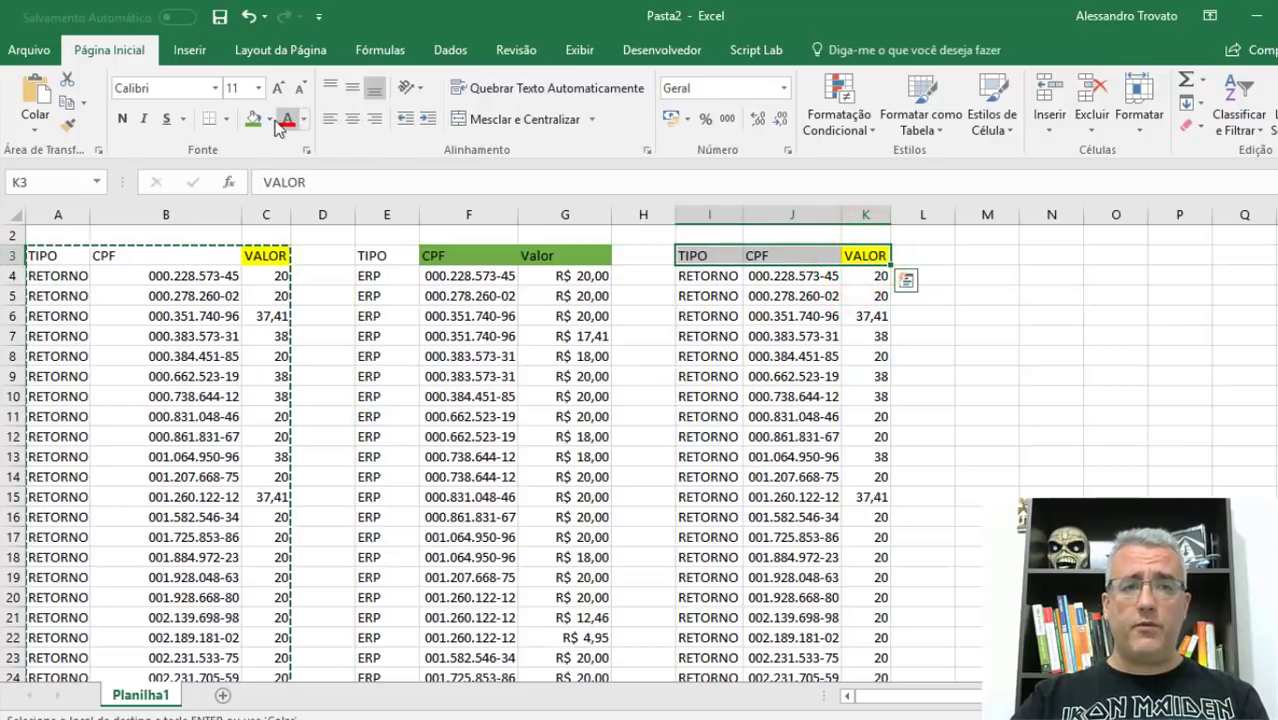
pyautogui.click(268, 118)
pyautogui.click(393, 210)
pyautogui.click(640, 322)
# Copy the ERP rows without headers from E4:G16497 to I12829, directly below the copied return-file rows.
pyautogui.click(437, 292)
pyautogui.press('Left')
pyautogui.press('Up')
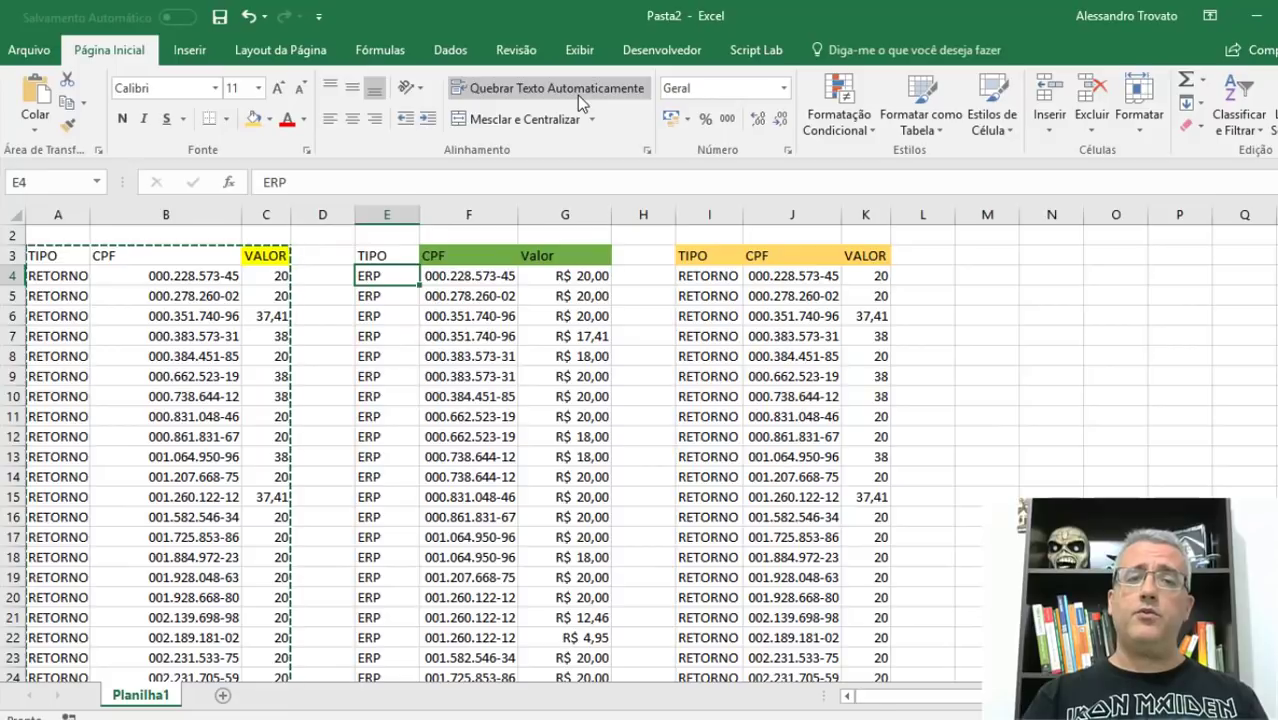
pyautogui.hotkey('shift', 'Right')
pyautogui.hotkey('shift', 'Right')
pyautogui.hotkey('ctrl', 'shift', 'Down')
pyautogui.hotkey('ctrl', 'c')
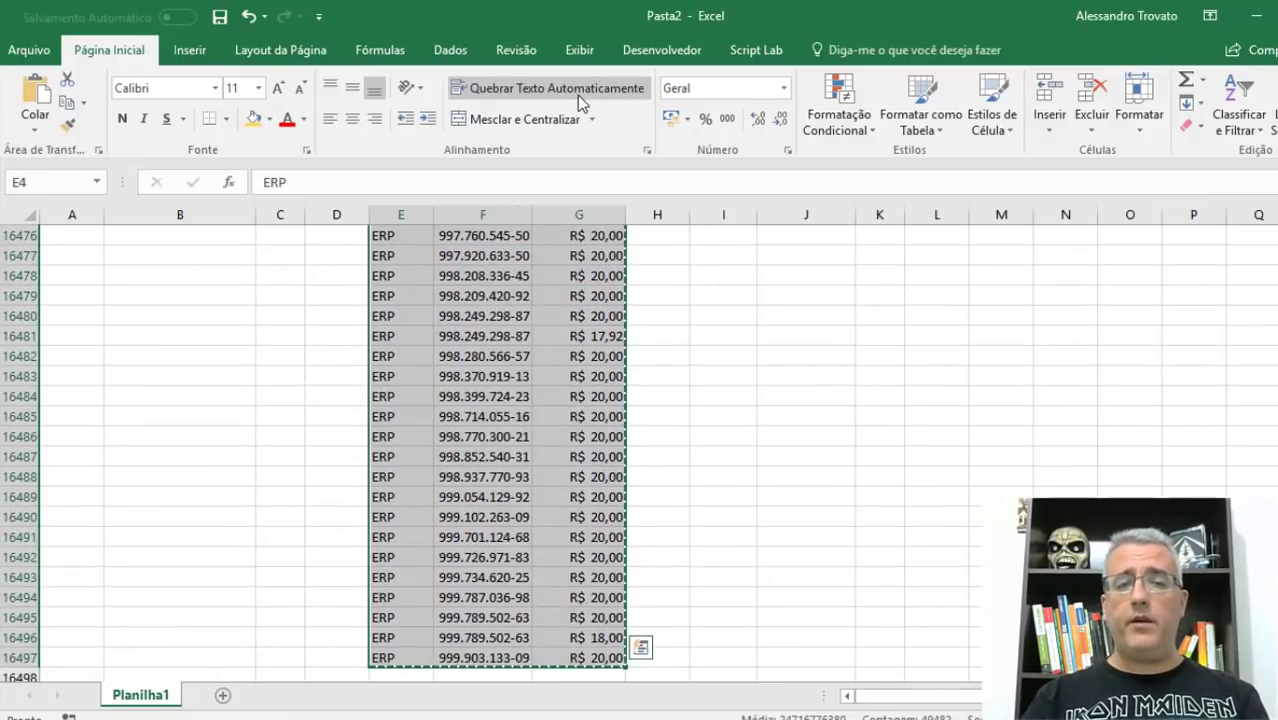
pyautogui.press('Right')
pyautogui.press('Right')
pyautogui.press('Right')
pyautogui.press('Right')
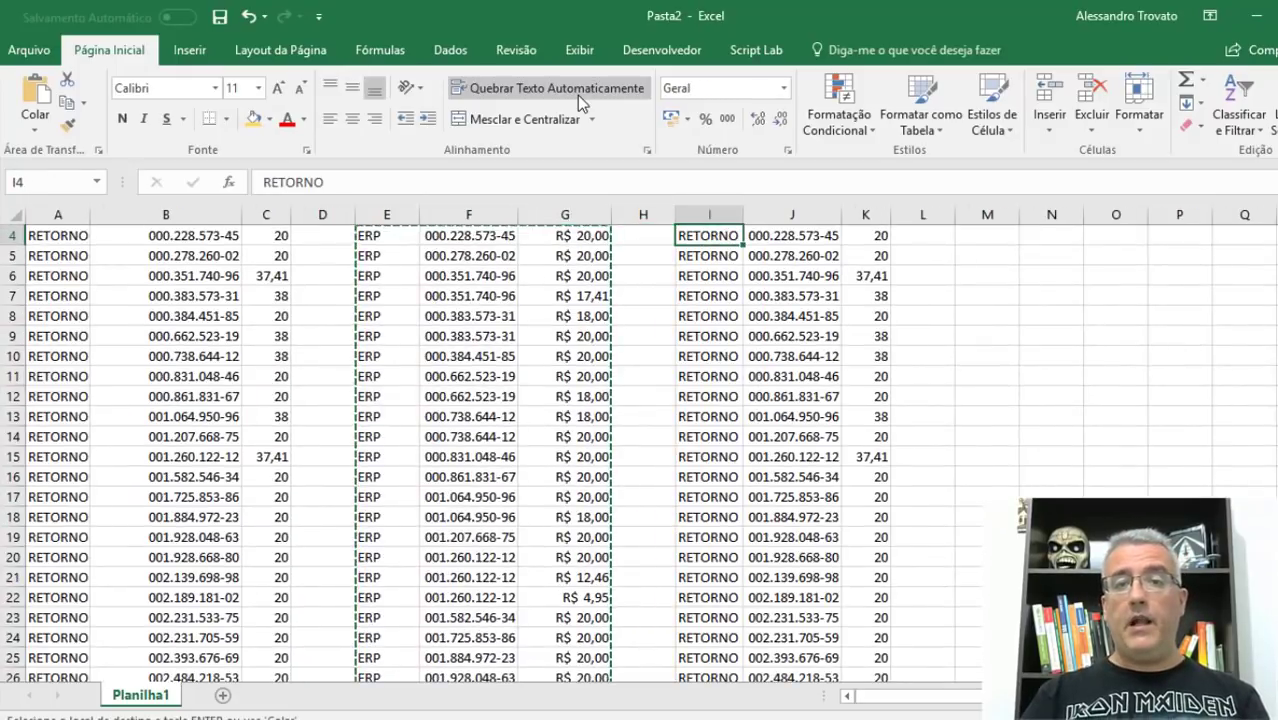
pyautogui.hotkey('ctrl', 'Down')
pyautogui.press('Down')
pyautogui.hotkey('ctrl', 'v')
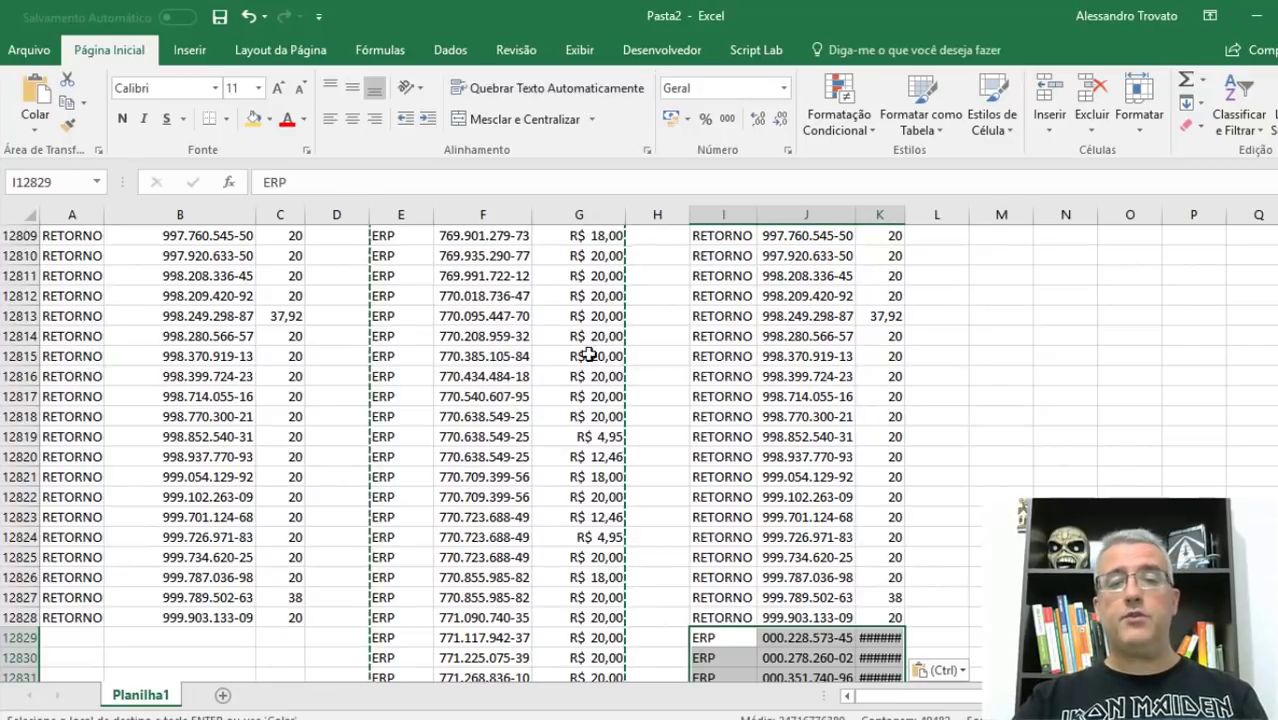
# Refit columns I to K so that the currency values of the appended ERP rows fit, and clear the copy selection.
pyautogui.scroll(-2, 633, 360)
pyautogui.click(866, 230)
pyautogui.hotkey('ctrl', 'a')
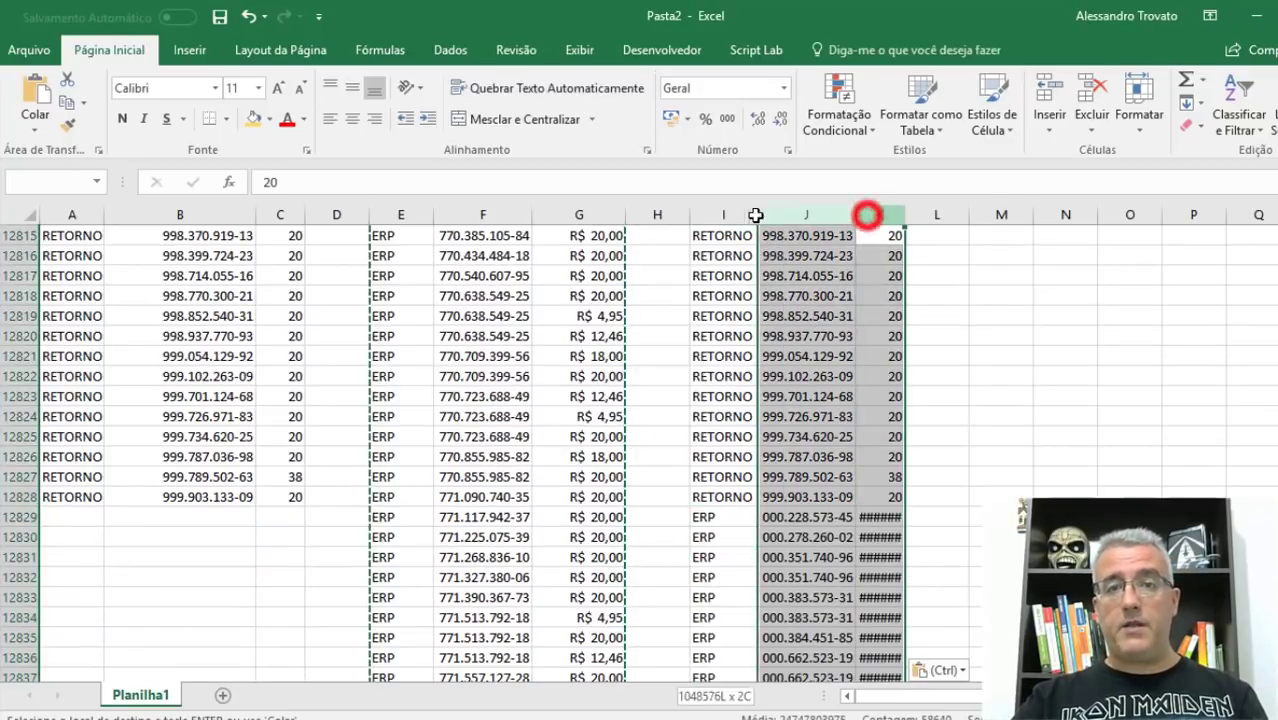
pyautogui.moveTo(752, 214); pyautogui.dragTo(728, 480)
pyautogui.press('Escape')
pyautogui.moveTo(813, 457); pyautogui.dragTo(813, 557)
pyautogui.press('Escape')
pyautogui.moveTo(895, 425); pyautogui.dragTo(893, 589)
pyautogui.click(840, 418)
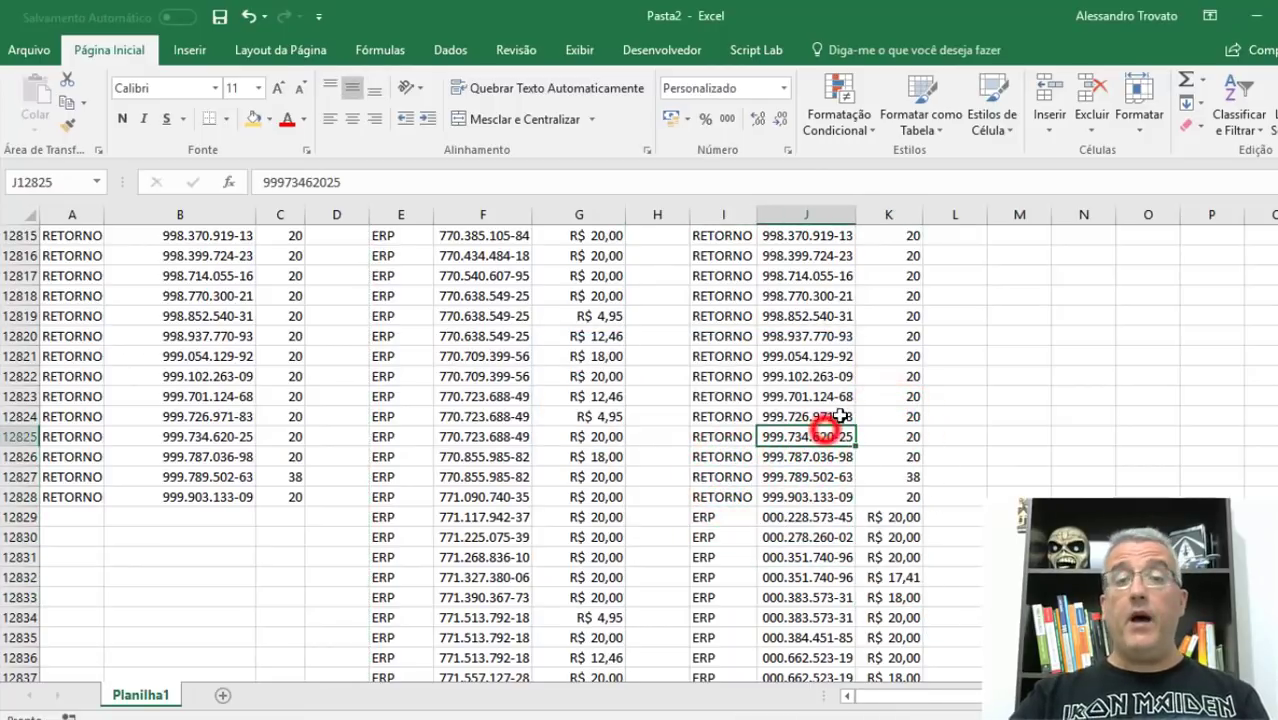
pyautogui.hotkey('ctrl', 'Up')
pyautogui.hotkey('ctrl', 'Up')
pyautogui.press('Down')
pyautogui.press('Down')
pyautogui.press('Down')
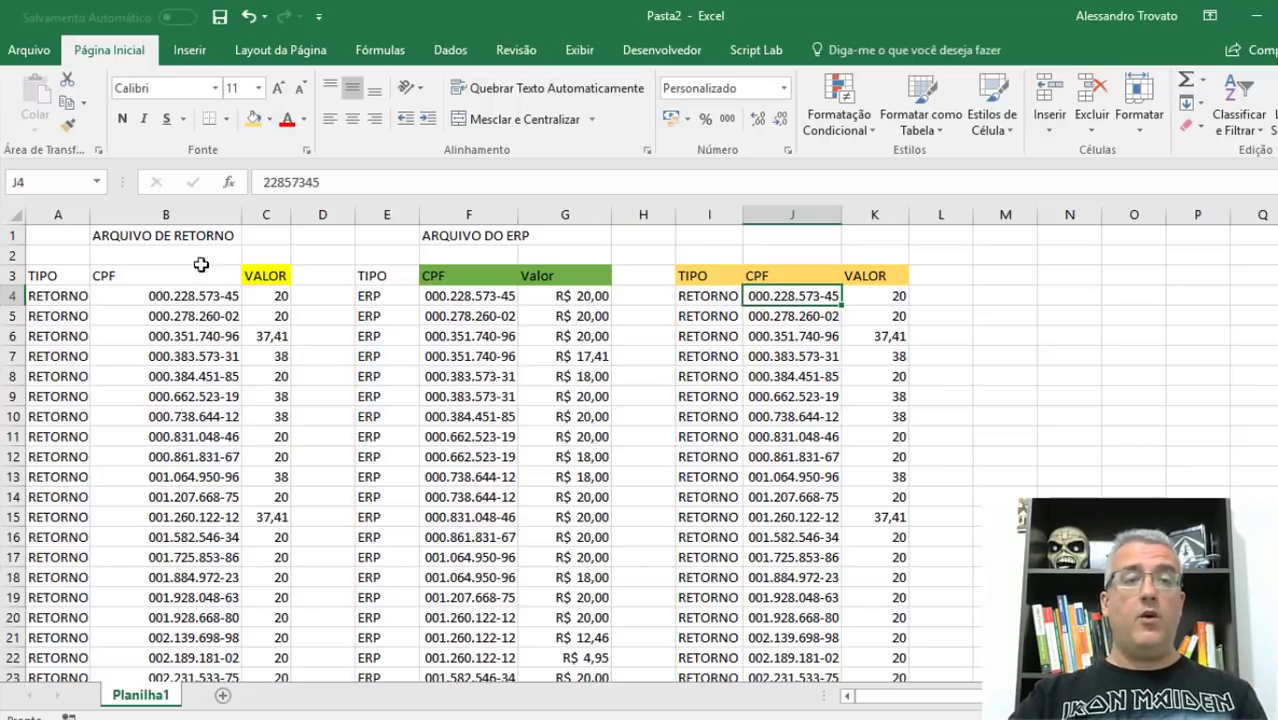
pyautogui.moveTo(565, 214); pyautogui.dragTo(44, 241)
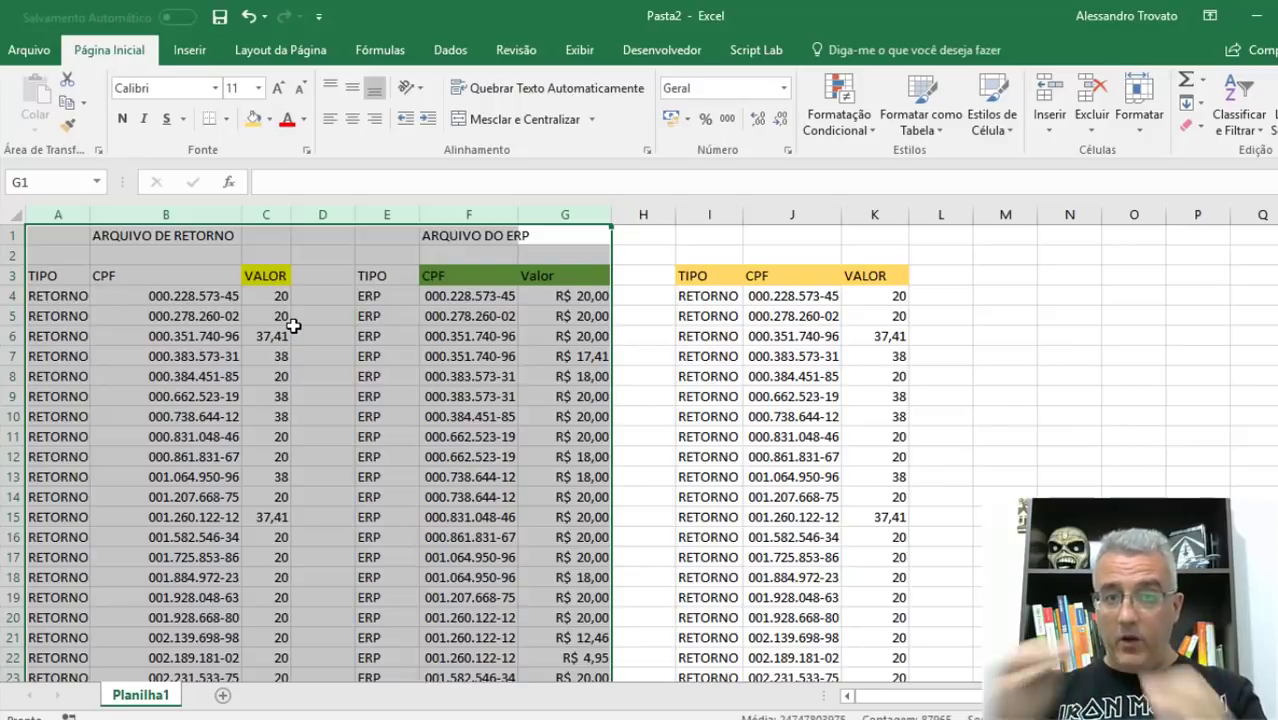
pyautogui.click(758, 312)
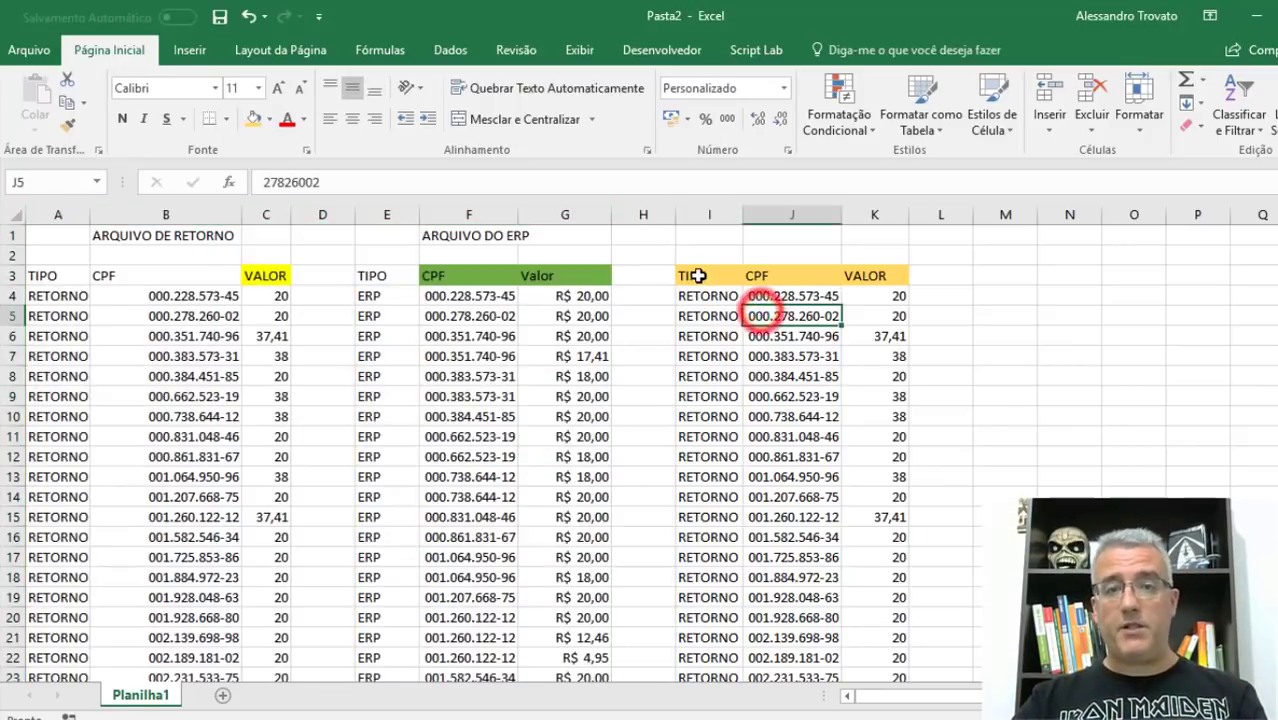
# Convert the combined data from I3 to K29322 into a table that uses row 3 as headers.
pyautogui.click(695, 275)
pyautogui.hotkey('ctrl', 'shift', 'Right')
pyautogui.hotkey('ctrl', 'shift', 'Down')
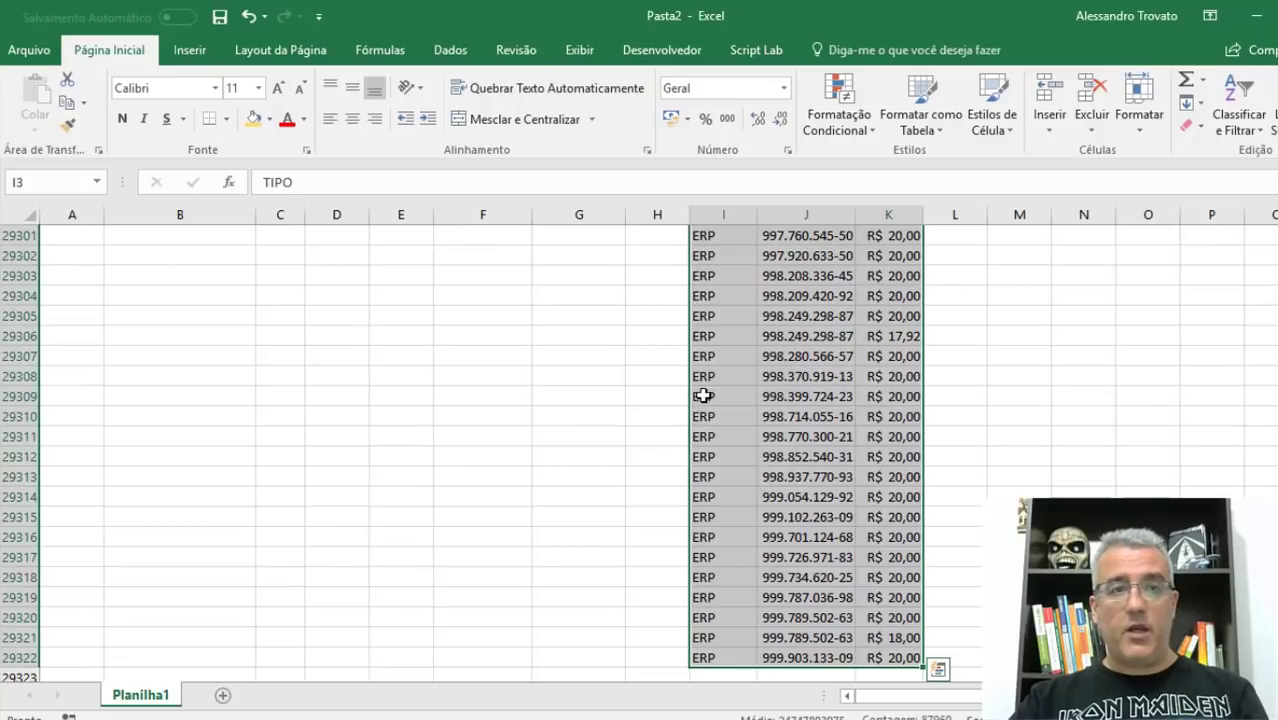
pyautogui.click(185, 50)
pyautogui.click(180, 95)
pyautogui.click(686, 404)
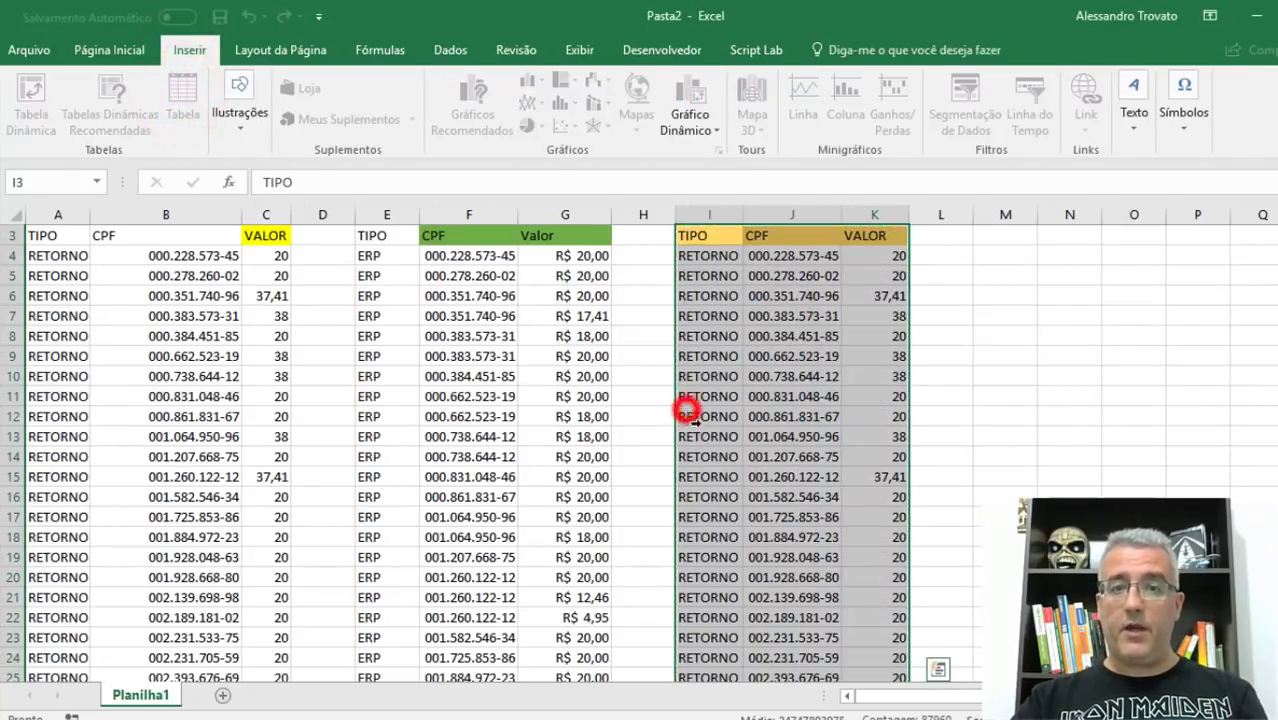
pyautogui.click(978, 260)
pyautogui.scroll(1, 984, 257)
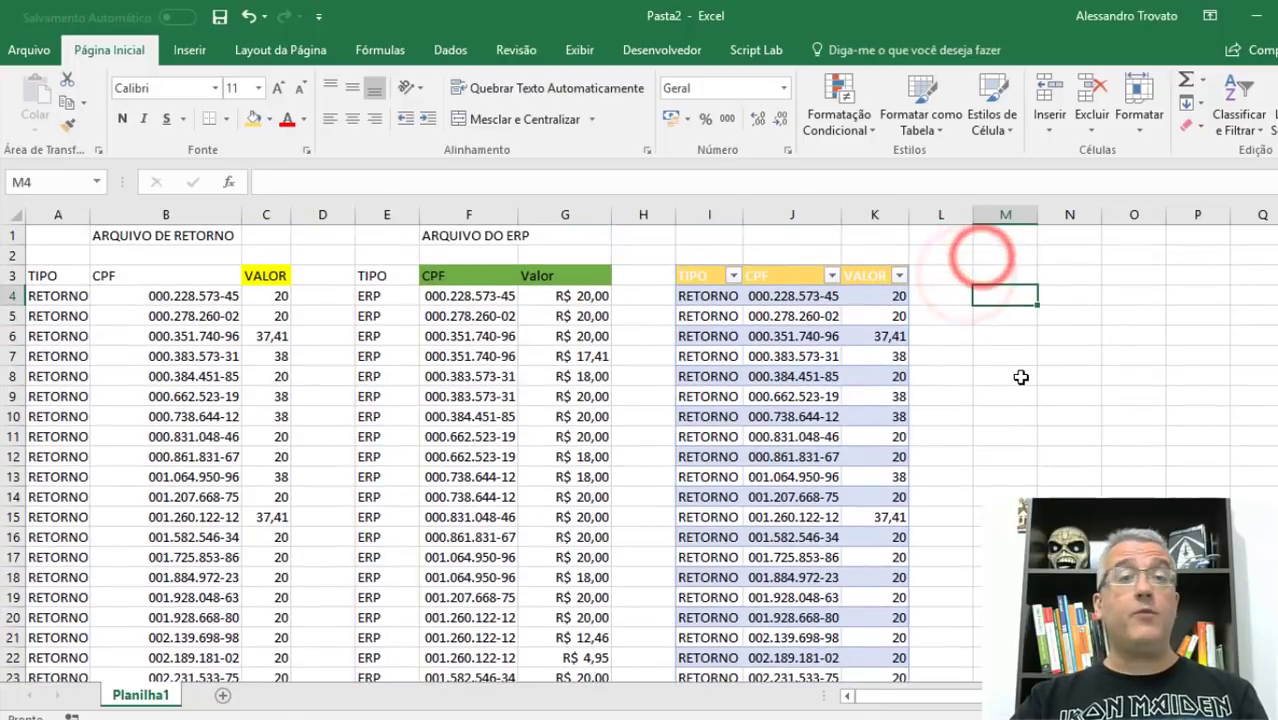
# Check the combined table's name and insert a pivot table based on Tabela1 at M3 of the existing sheet Planilha1.
pyautogui.click(1005, 298)
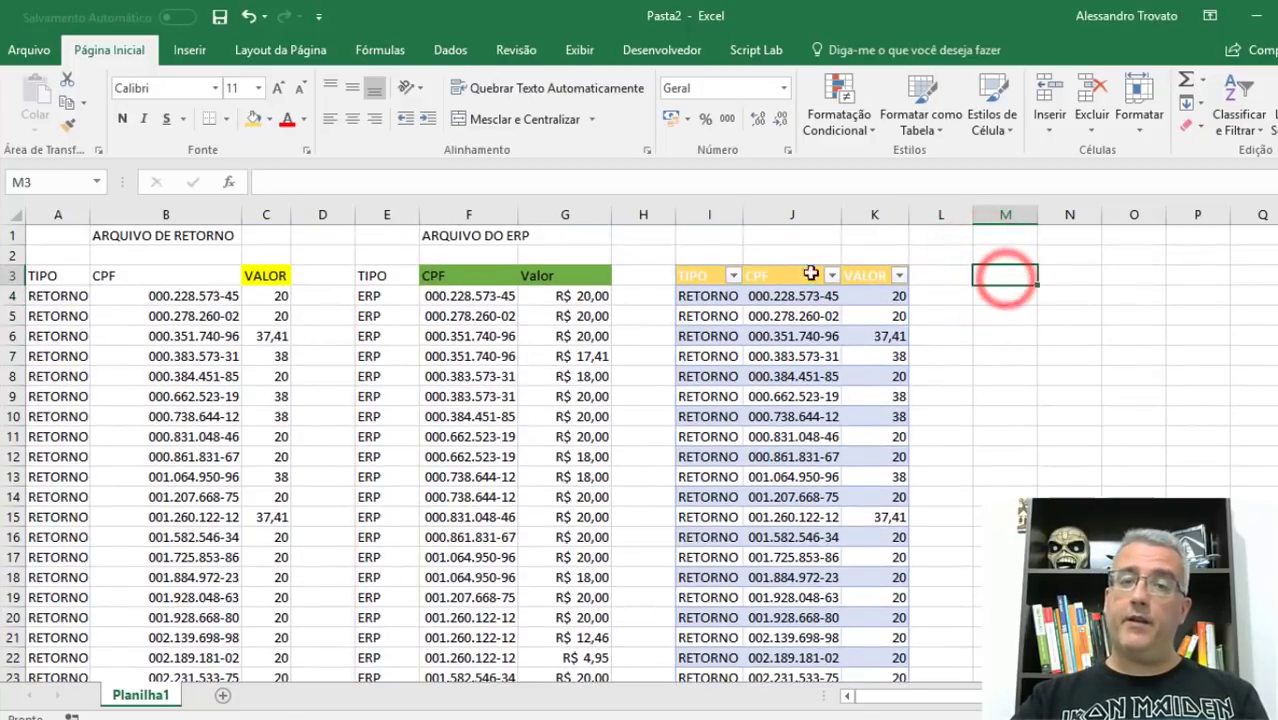
pyautogui.click(758, 294)
pyautogui.click(866, 46)
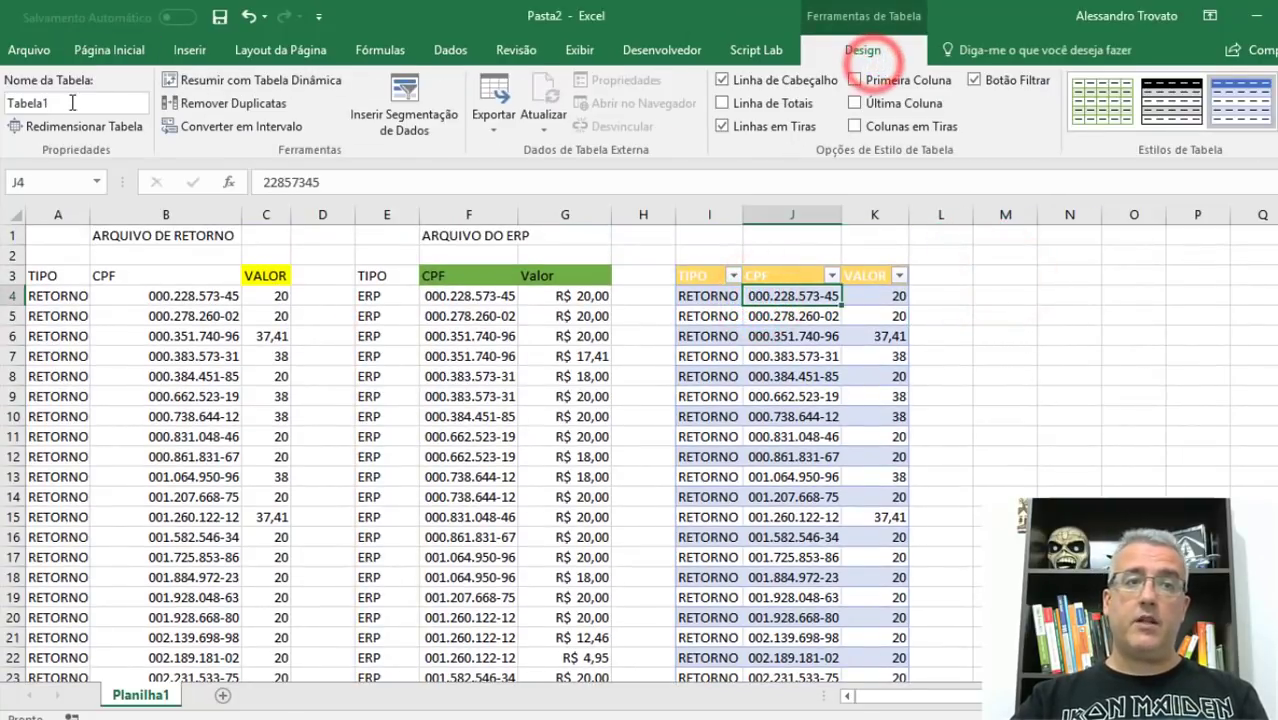
pyautogui.click(1010, 270)
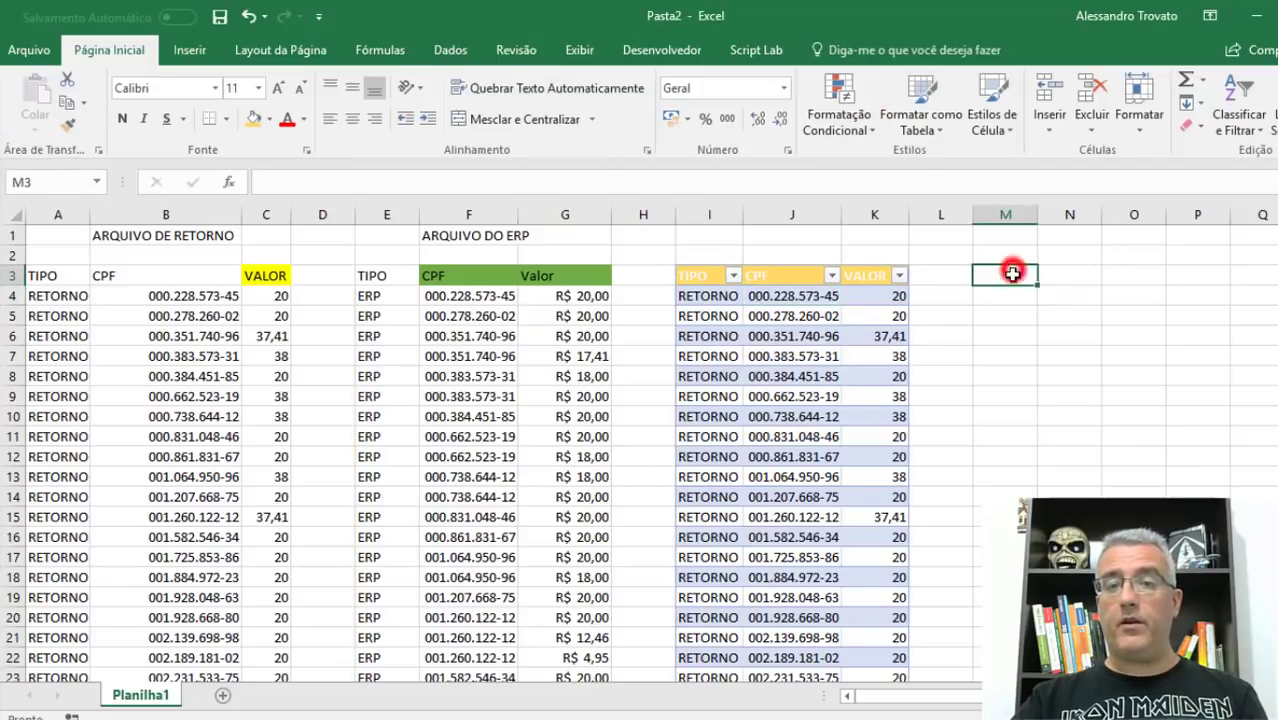
pyautogui.click(200, 46)
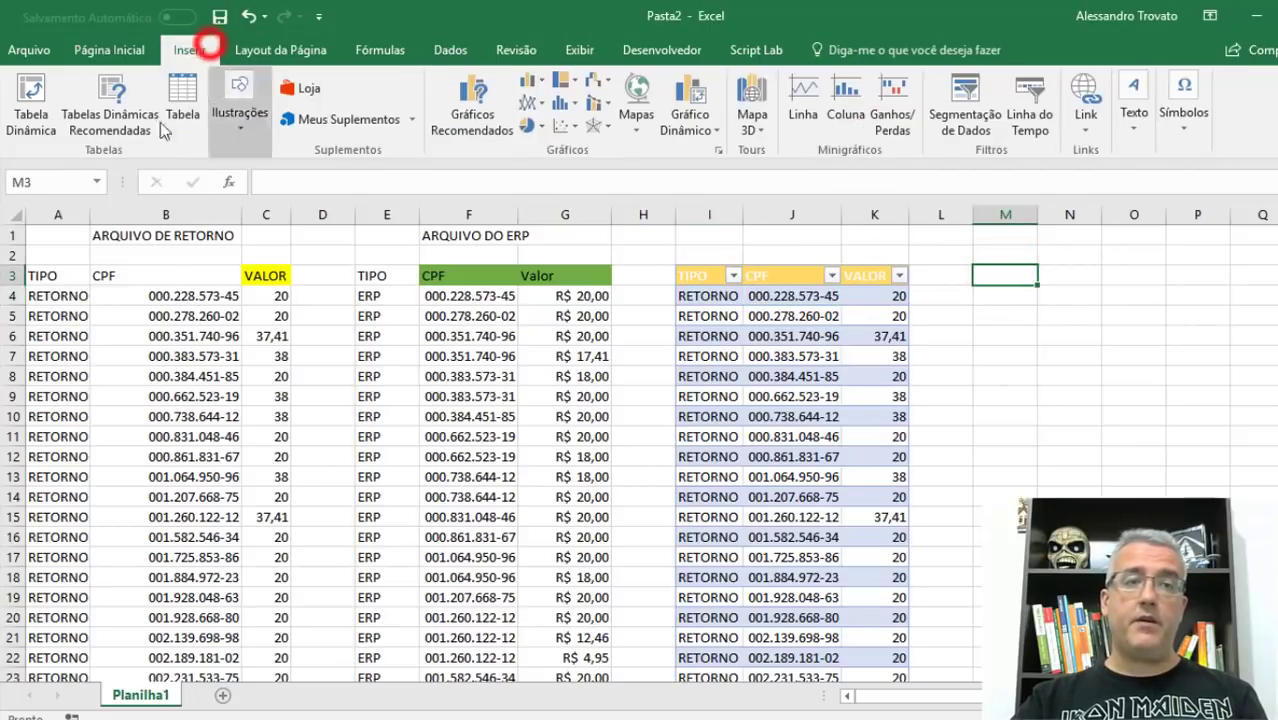
pyautogui.click(32, 95)
pyautogui.write('TABELA1')
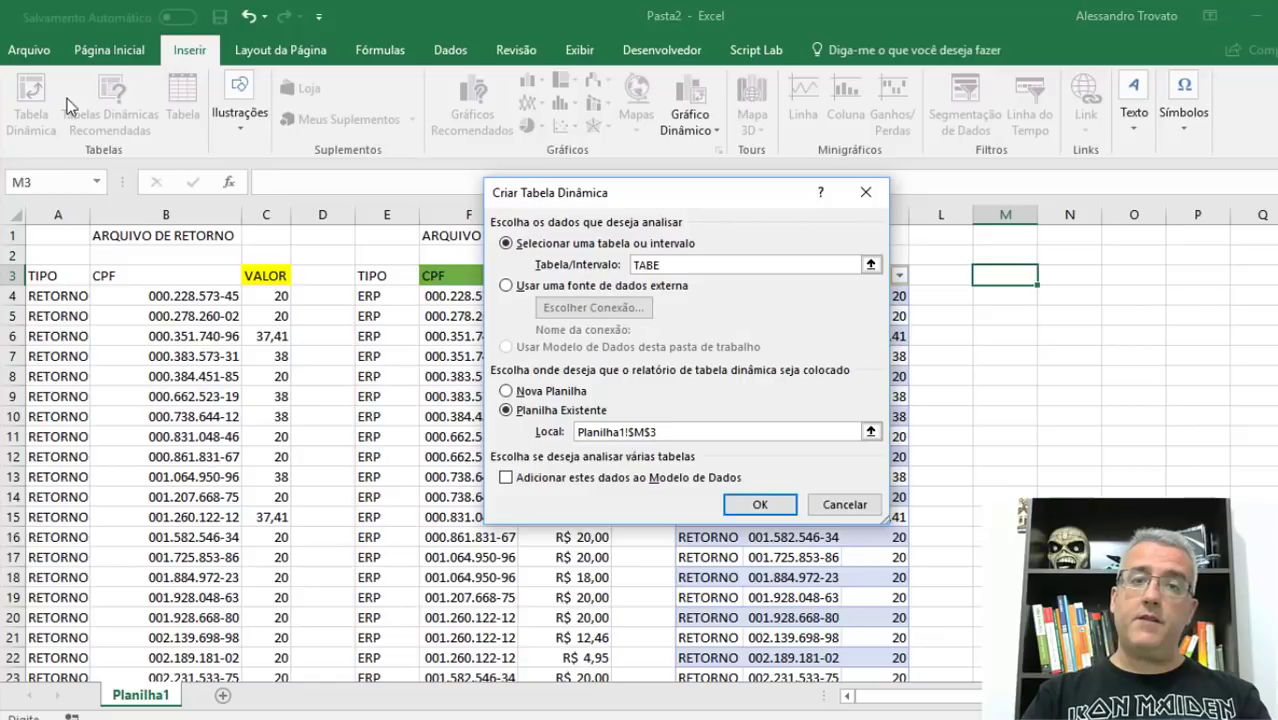
pyautogui.click(760, 504)
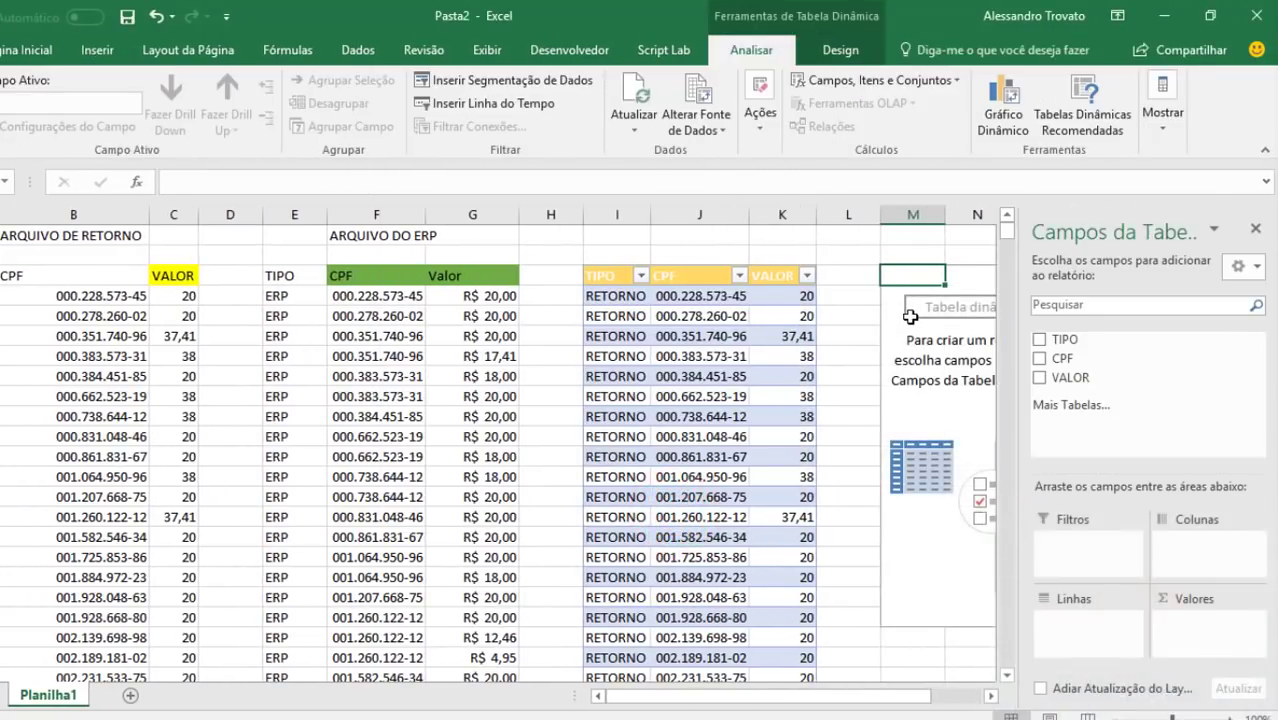
# Place the CPF field in the rows of the new pivot table.
pyautogui.click(994, 700)
pyautogui.click(994, 700)
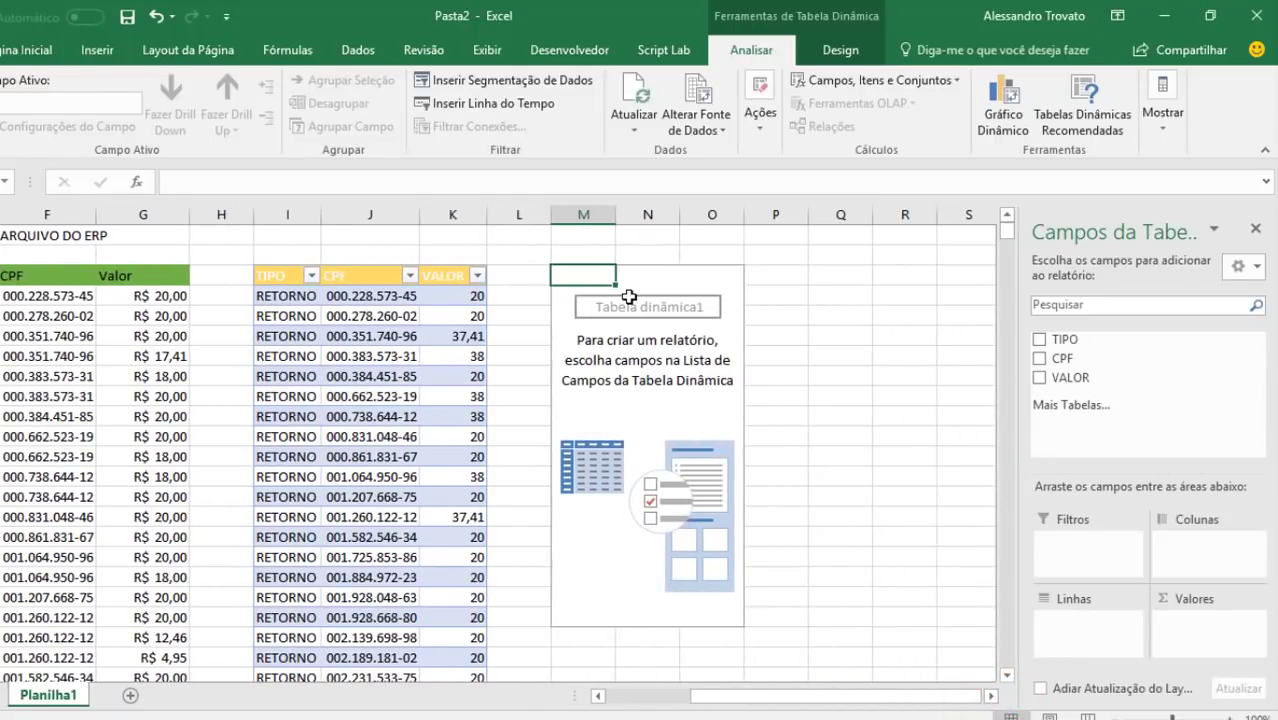
pyautogui.moveTo(1060, 358); pyautogui.dragTo(1072, 625)
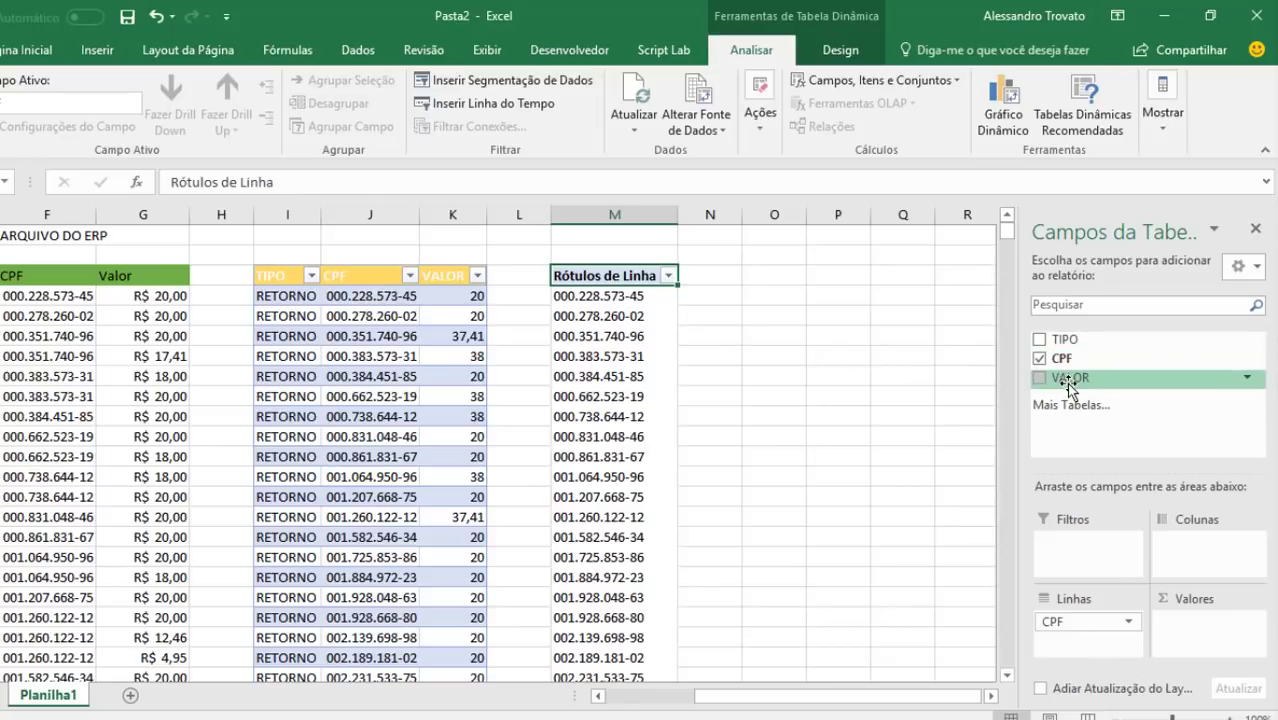
# Try summing VALOR per CPF in the pivot table, and remove the field again.
pyautogui.moveTo(1068, 382); pyautogui.dragTo(1184, 623)
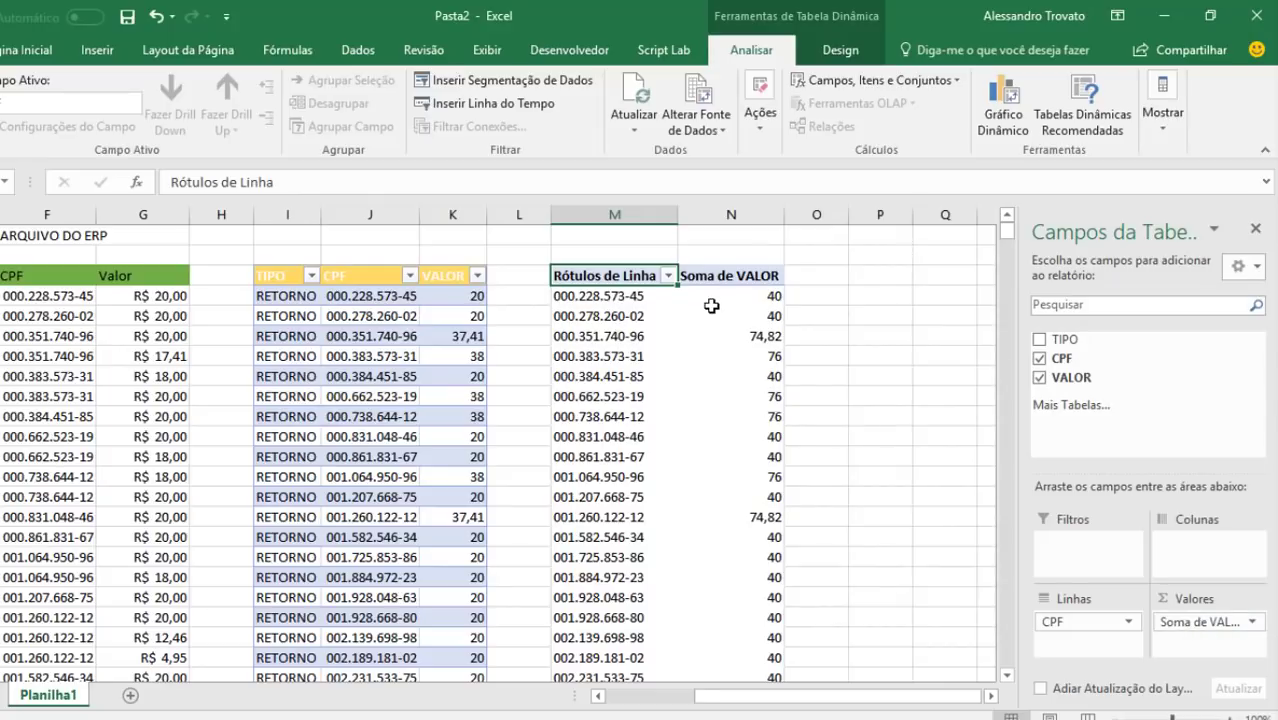
pyautogui.click(1205, 624)
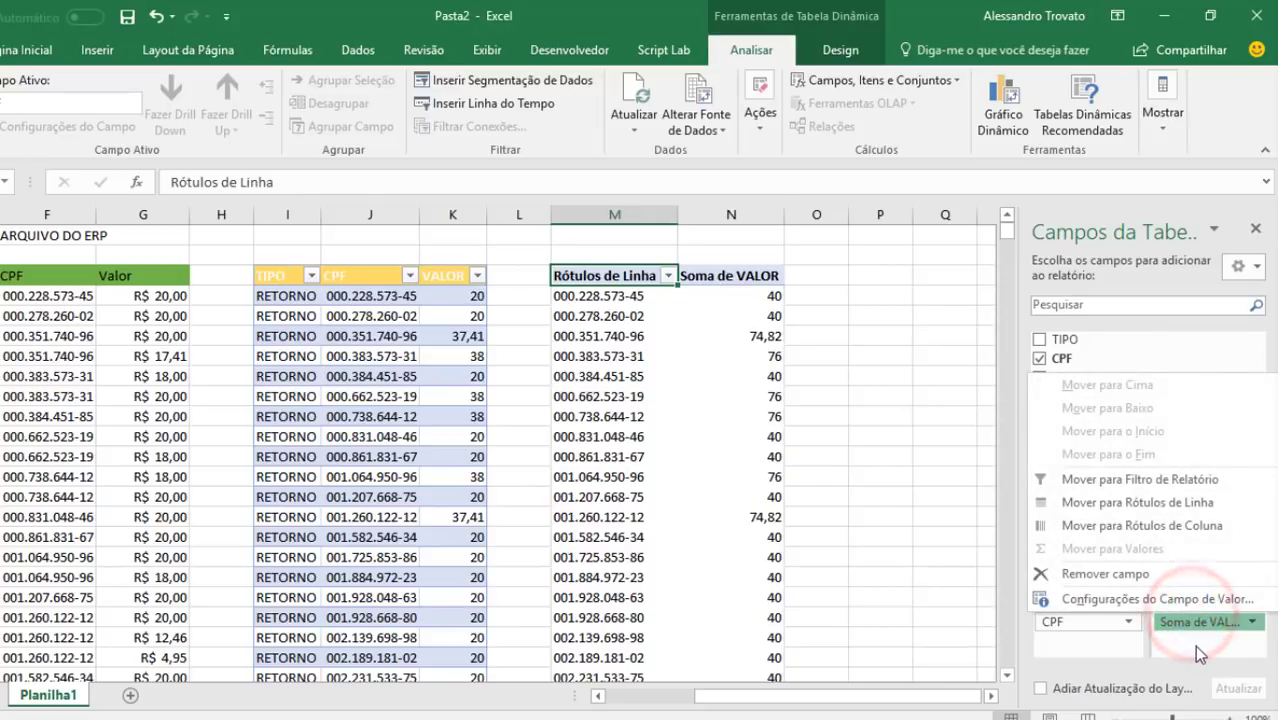
pyautogui.click(1070, 573)
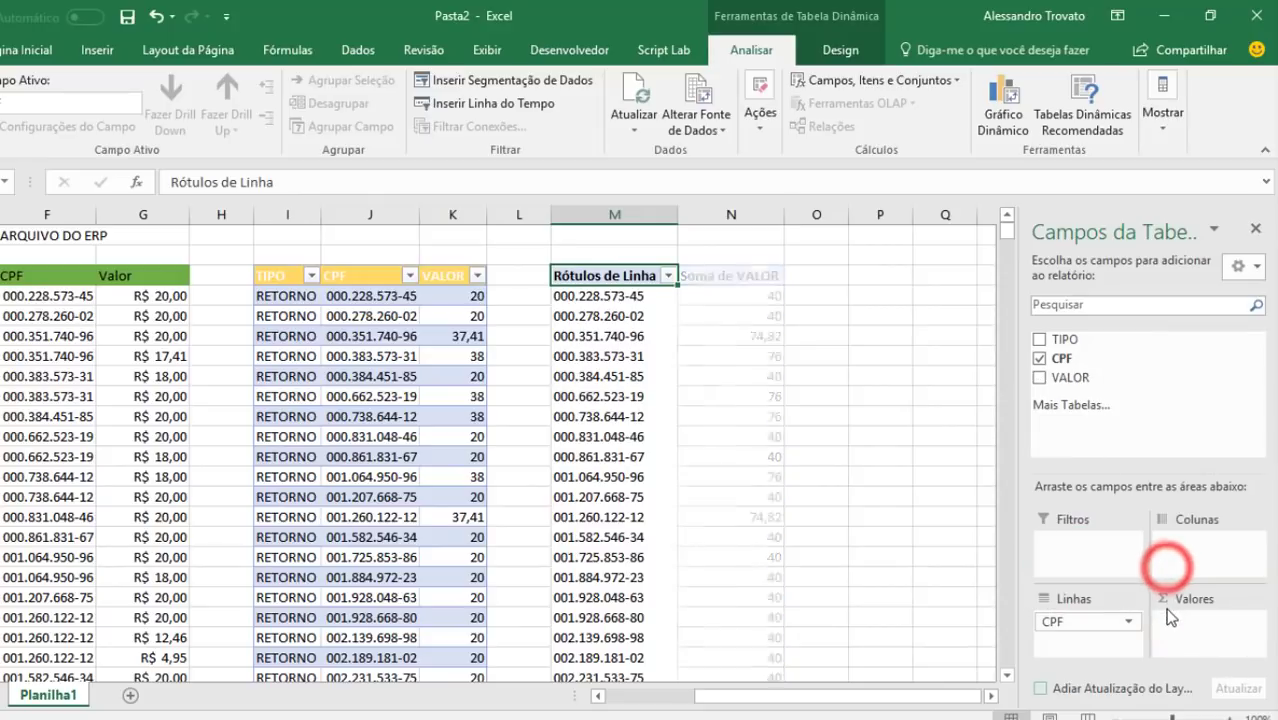
# Place the TIPO field in the pivot table's columns.
pyautogui.moveTo(1064, 339); pyautogui.dragTo(1183, 558)
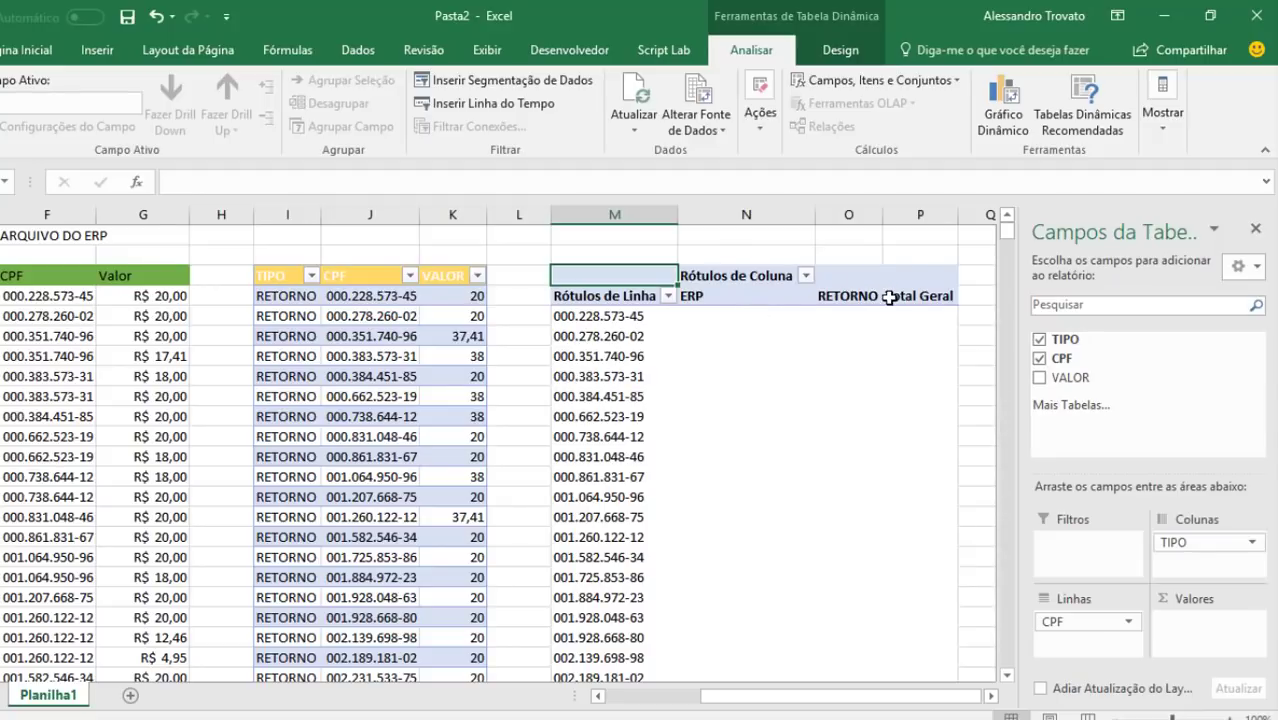
# Center the contents of columns N to P, which hold the pivot table's ERP, RETORNO and Total Geral values.
pyautogui.moveTo(727, 211); pyautogui.dragTo(920, 214)
pyautogui.click(257, 119)
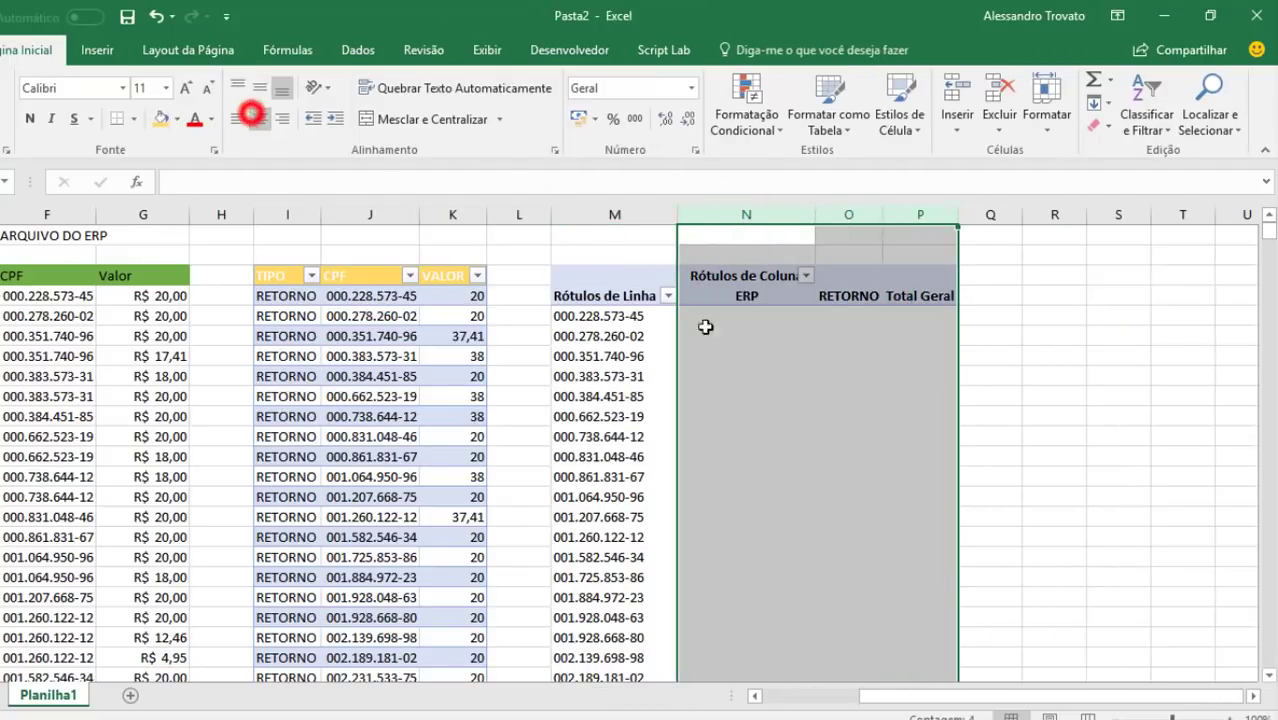
pyautogui.click(771, 354)
# Add VALOR as a sum to the pivot table's values, split by ERP and RETORNO.
pyautogui.click(746, 296)
pyautogui.click(746, 296)
pyautogui.moveTo(747, 312); pyautogui.dragTo(755, 497)
pyautogui.moveTo(852, 317); pyautogui.dragTo(853, 452)
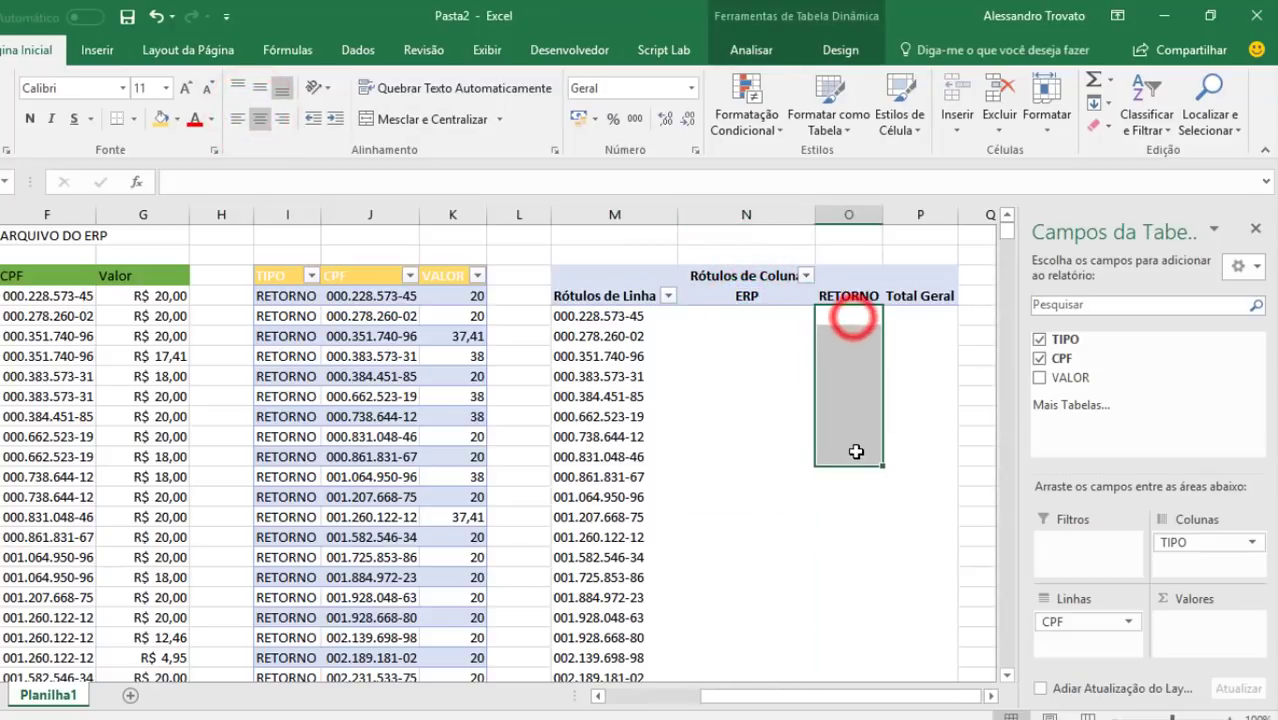
pyautogui.moveTo(1068, 377); pyautogui.dragTo(1203, 630)
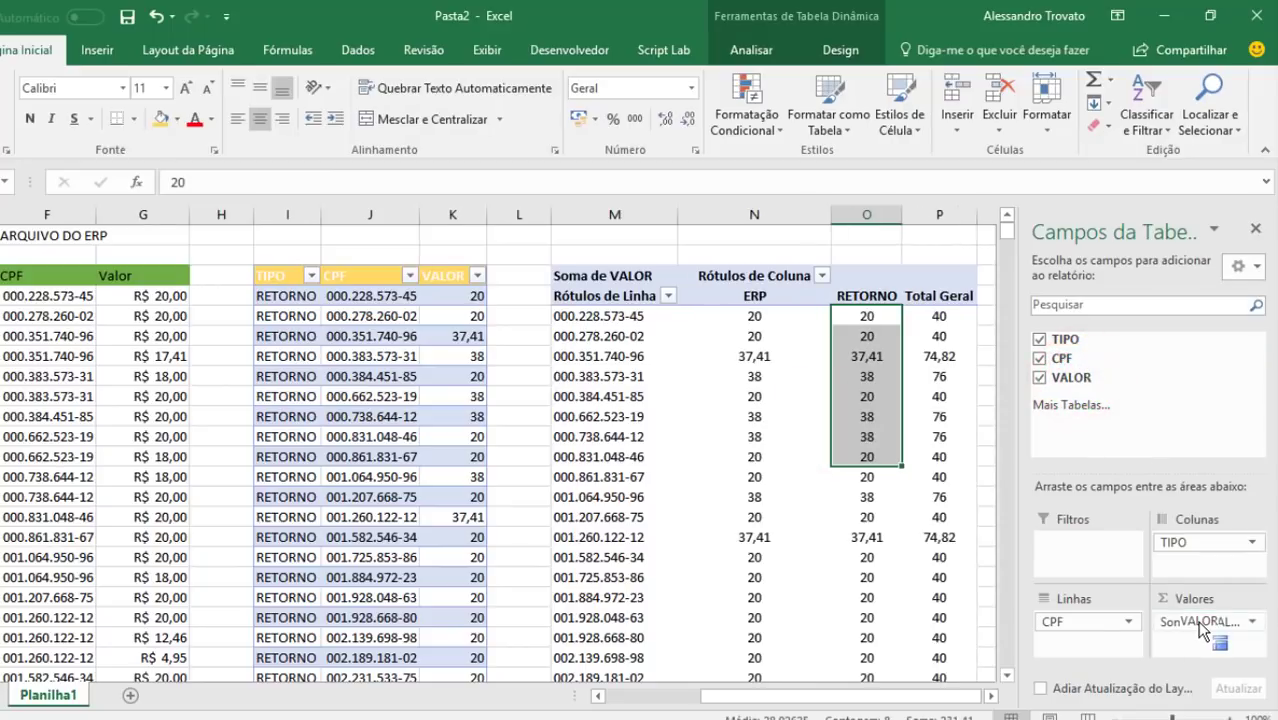
# Compare the ERP, RETORNO and Total Geral amounts for the first CPFs in the pivot table.
pyautogui.click(752, 317)
pyautogui.click(862, 316)
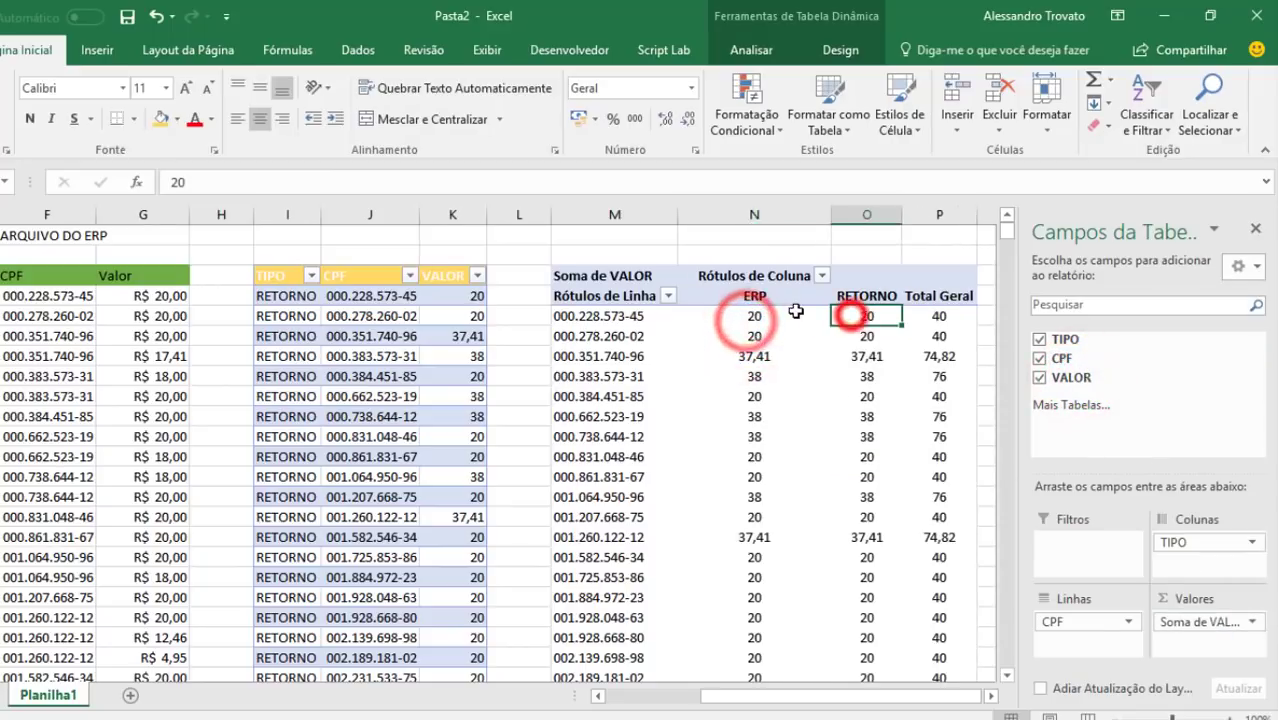
pyautogui.click(755, 316)
pyautogui.click(866, 316)
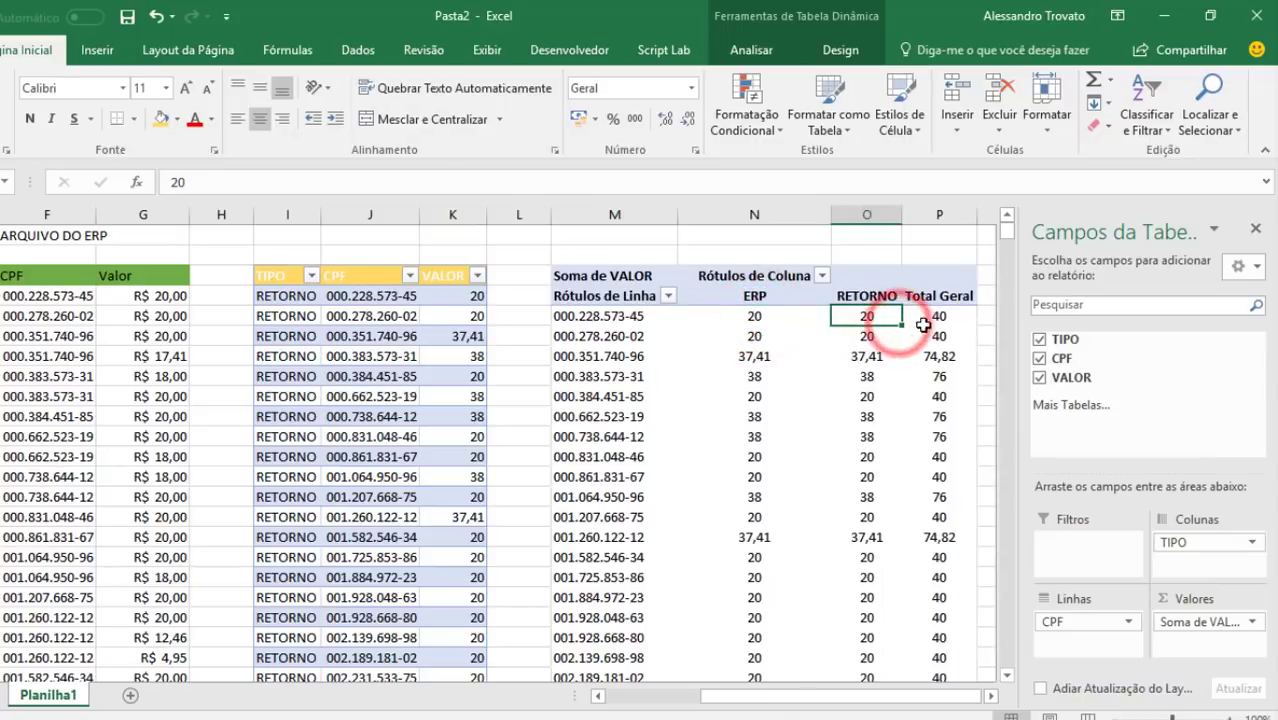
pyautogui.click(933, 316)
pyautogui.click(598, 318)
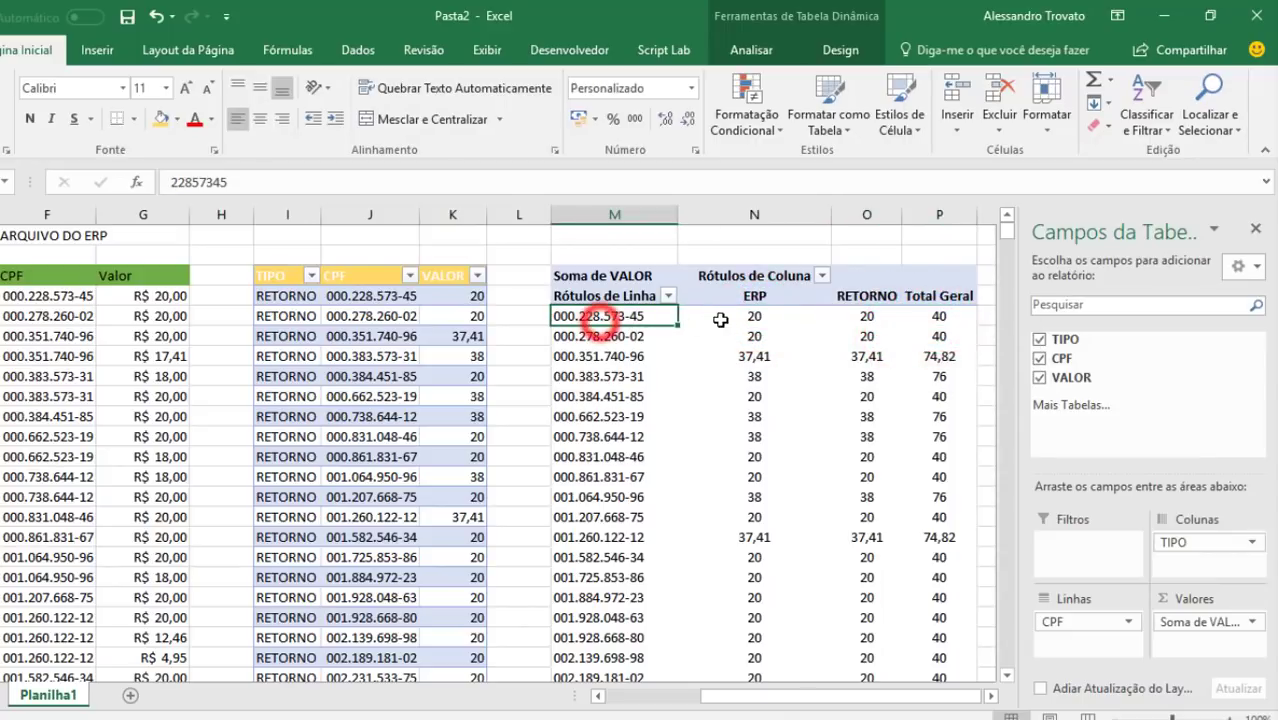
pyautogui.click(753, 296)
pyautogui.click(866, 296)
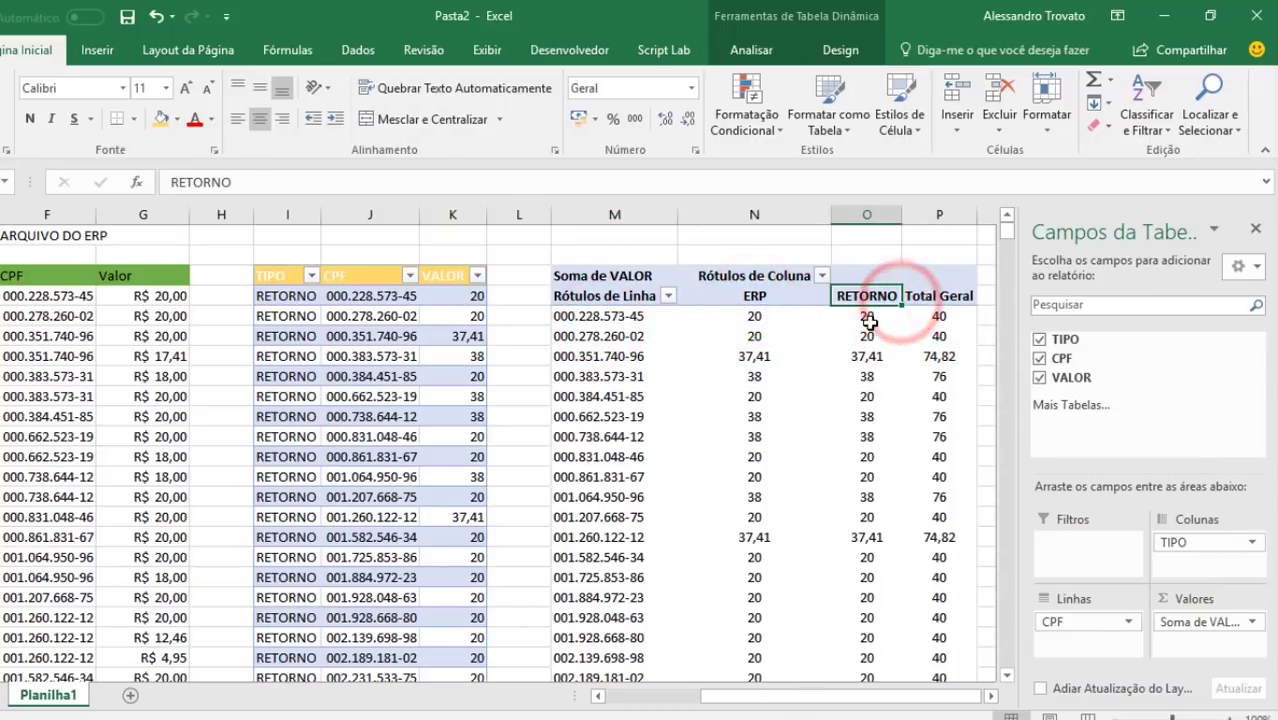
pyautogui.click(870, 376)
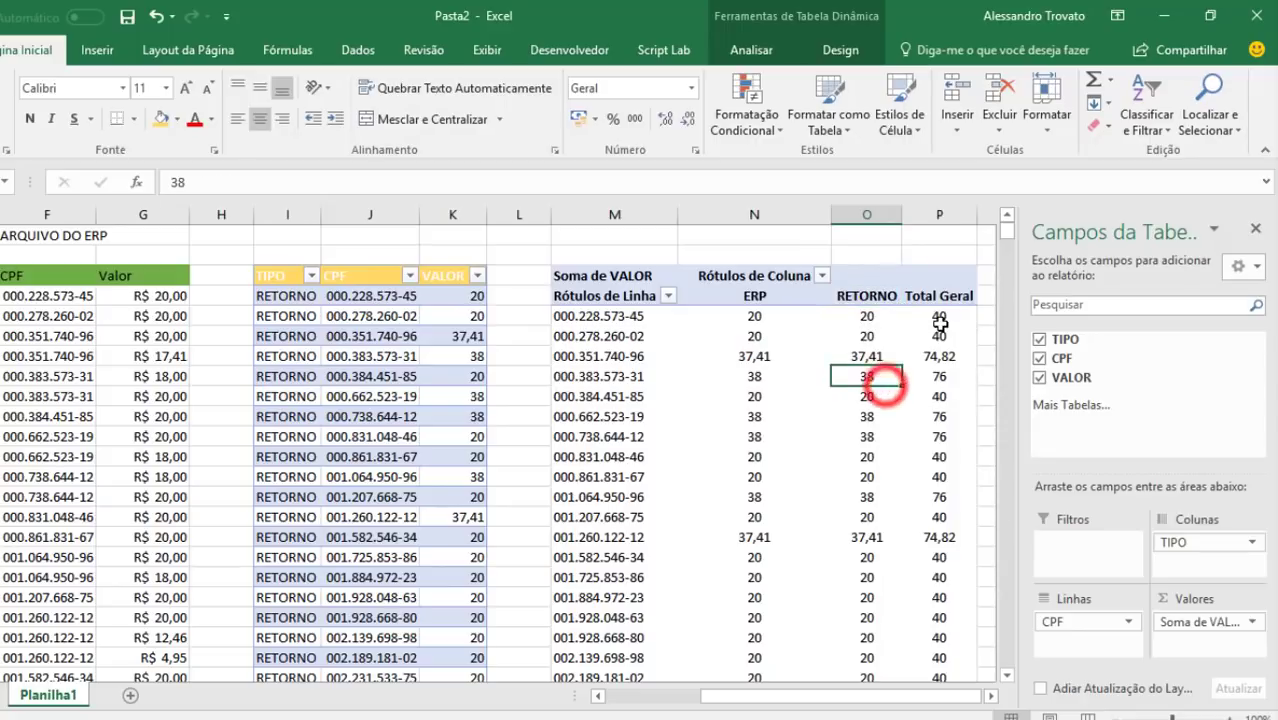
pyautogui.click(938, 316)
# Turn off the grand totals for rows and columns in the pivot table's options.
pyautogui.click(818, 50)
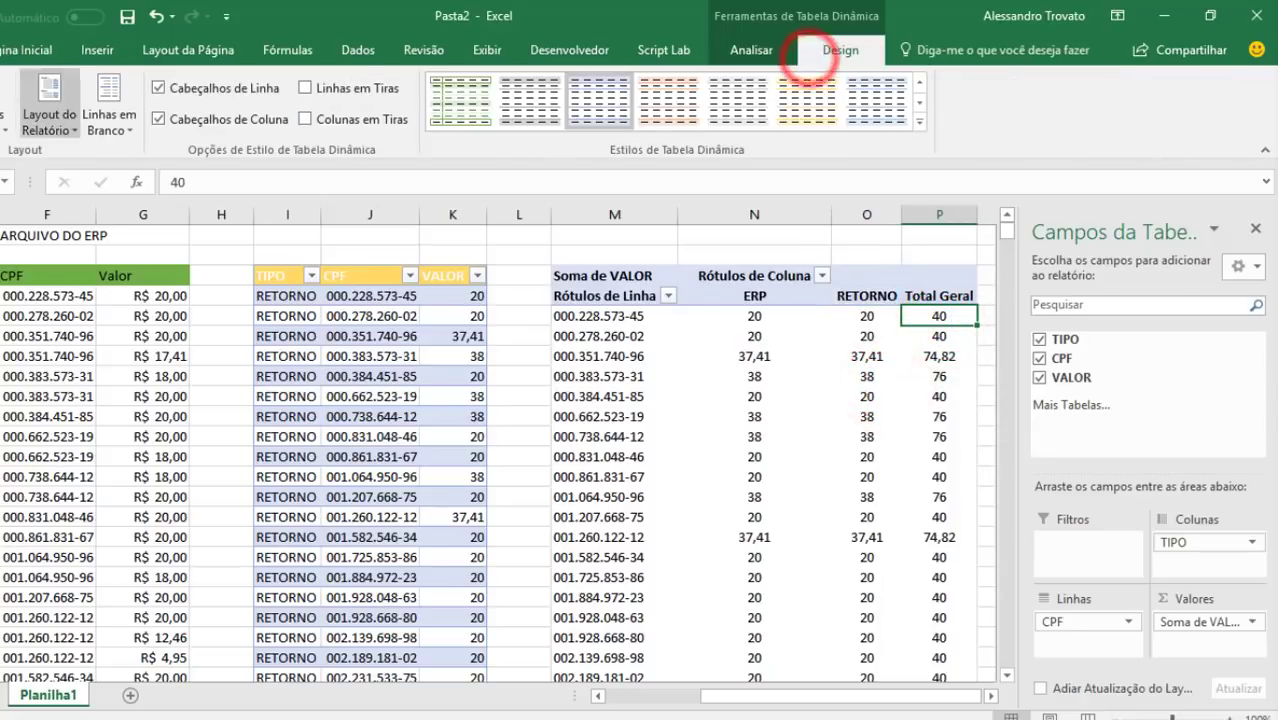
pyautogui.click(752, 52)
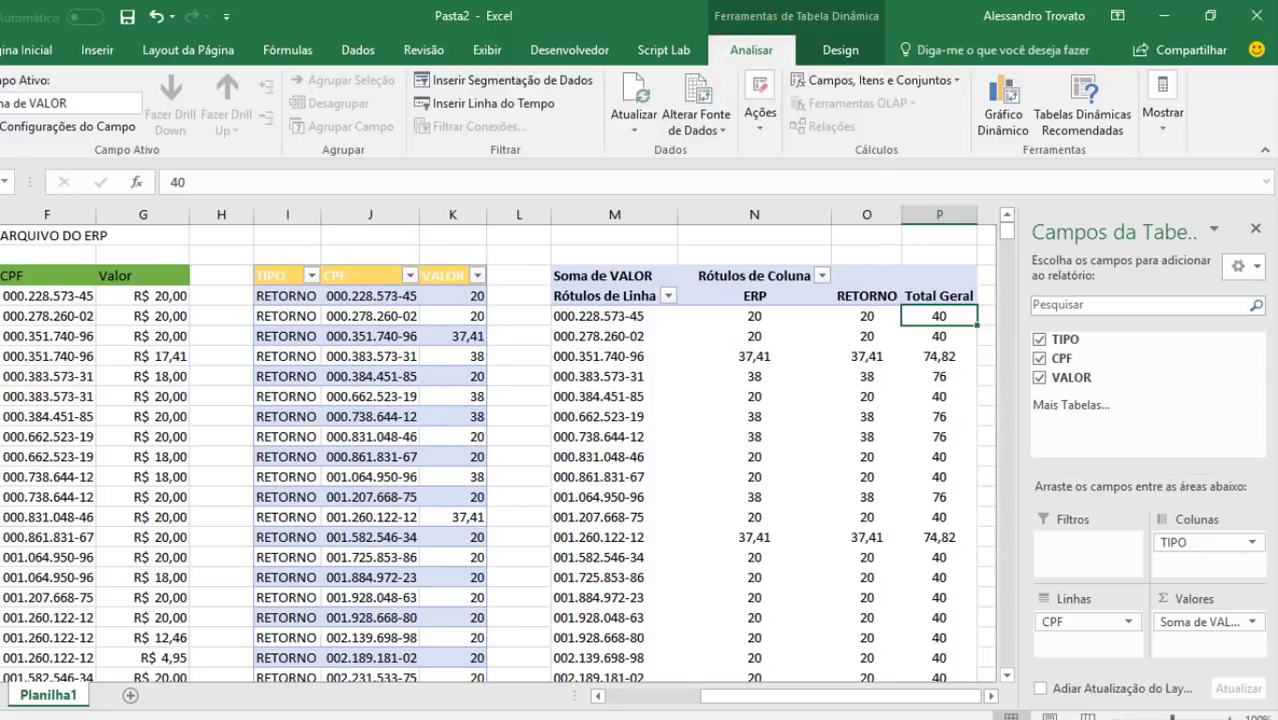
pyautogui.click(2, 216)
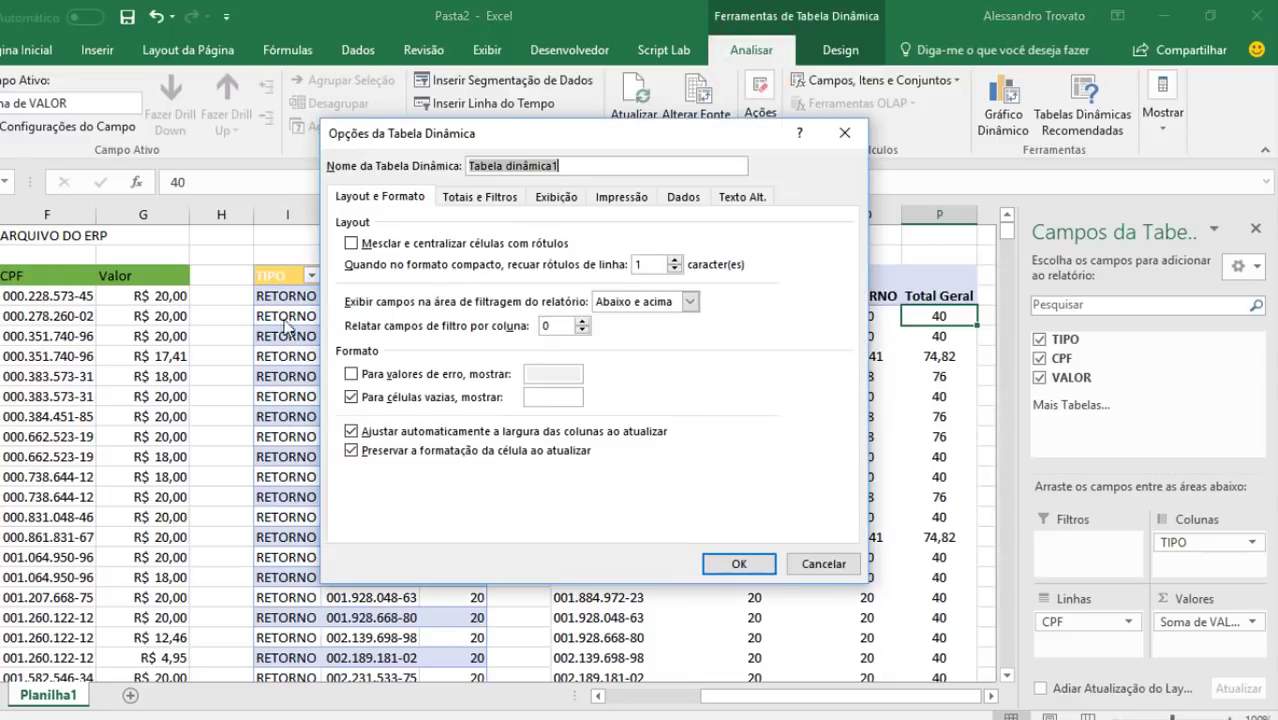
pyautogui.click(480, 197)
pyautogui.click(415, 243)
pyautogui.click(415, 262)
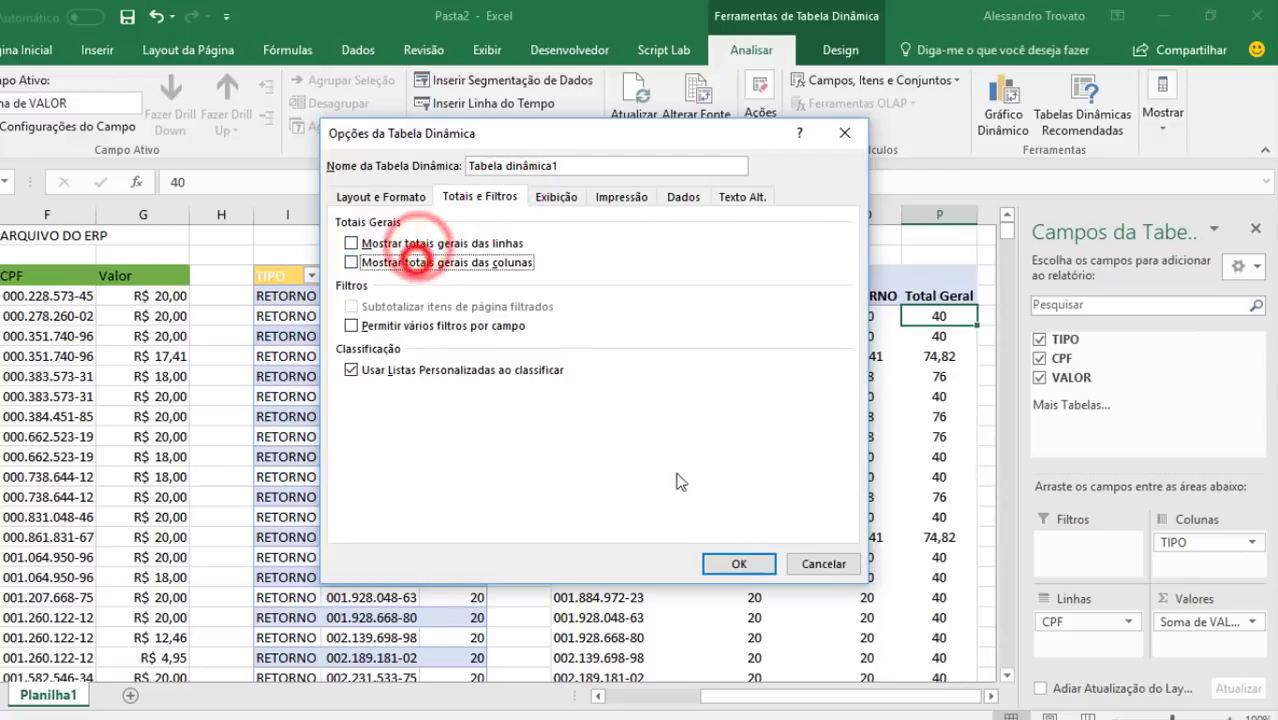
pyautogui.click(739, 563)
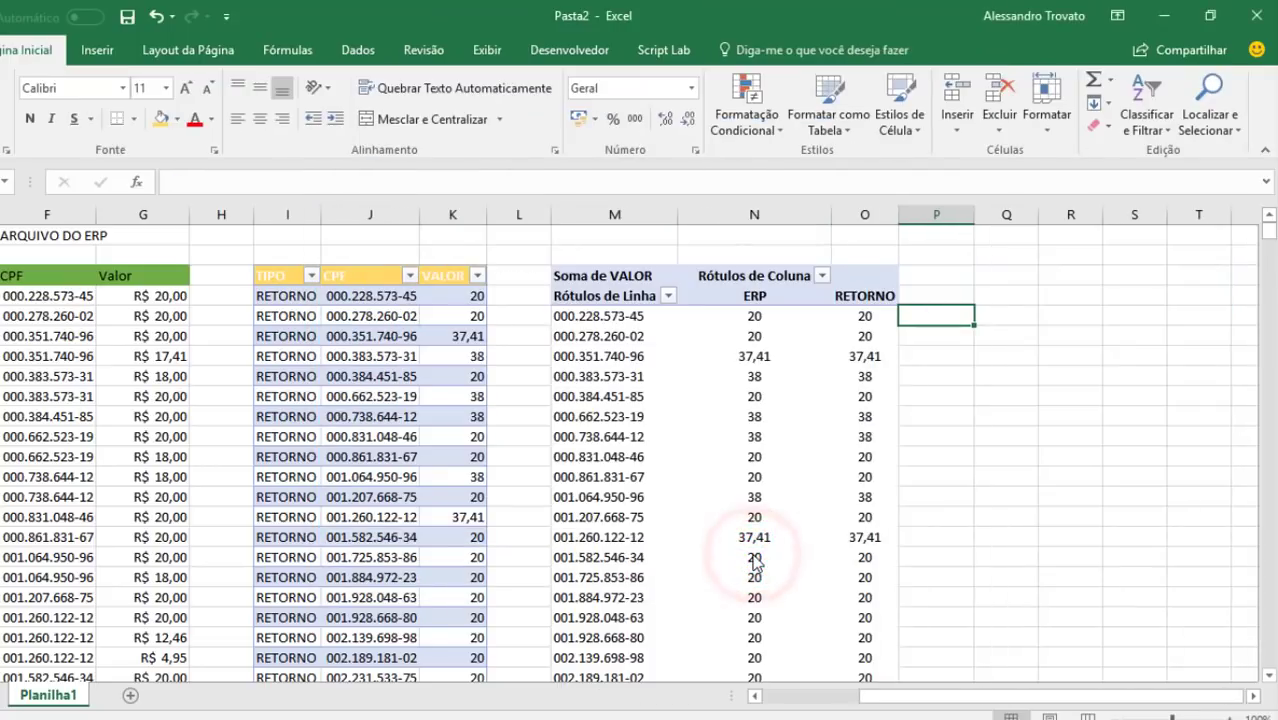
# Enter =N5-O5 in P5 to subtract RETORNO from ERP, and fill the formula down beside the pivot table.
pyautogui.click(795, 336)
pyautogui.click(915, 313)
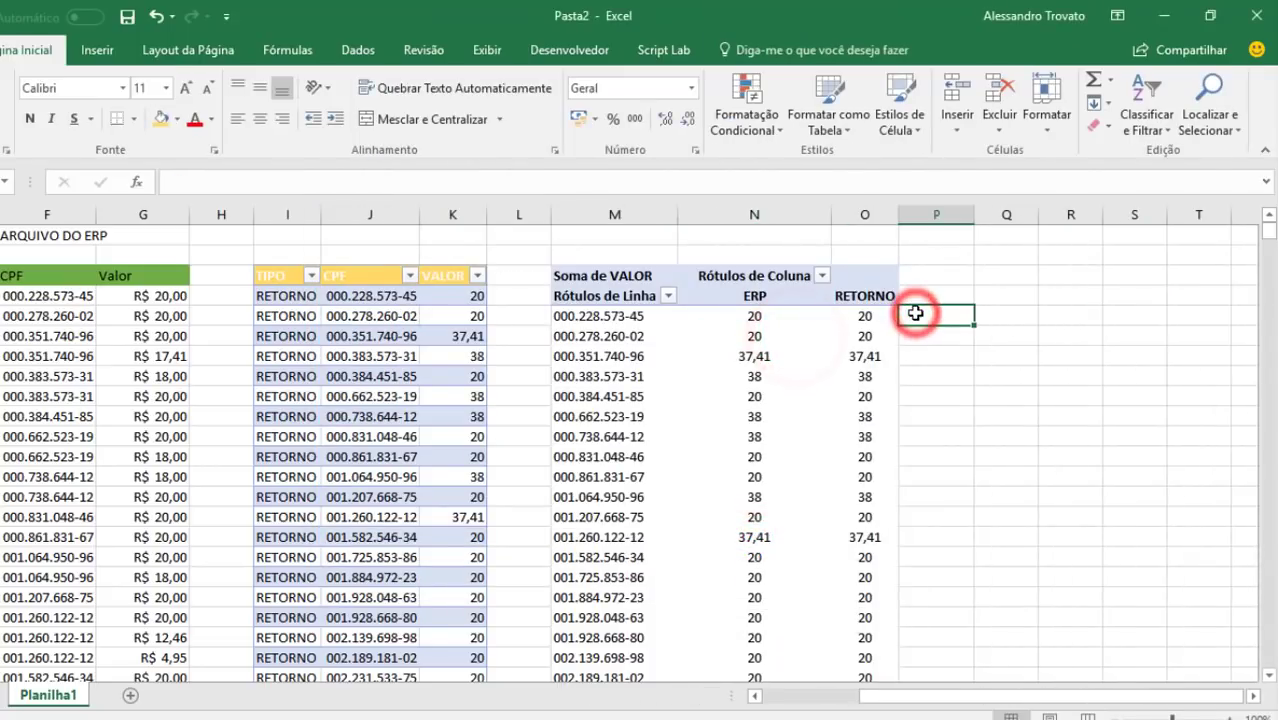
pyautogui.click(840, 321)
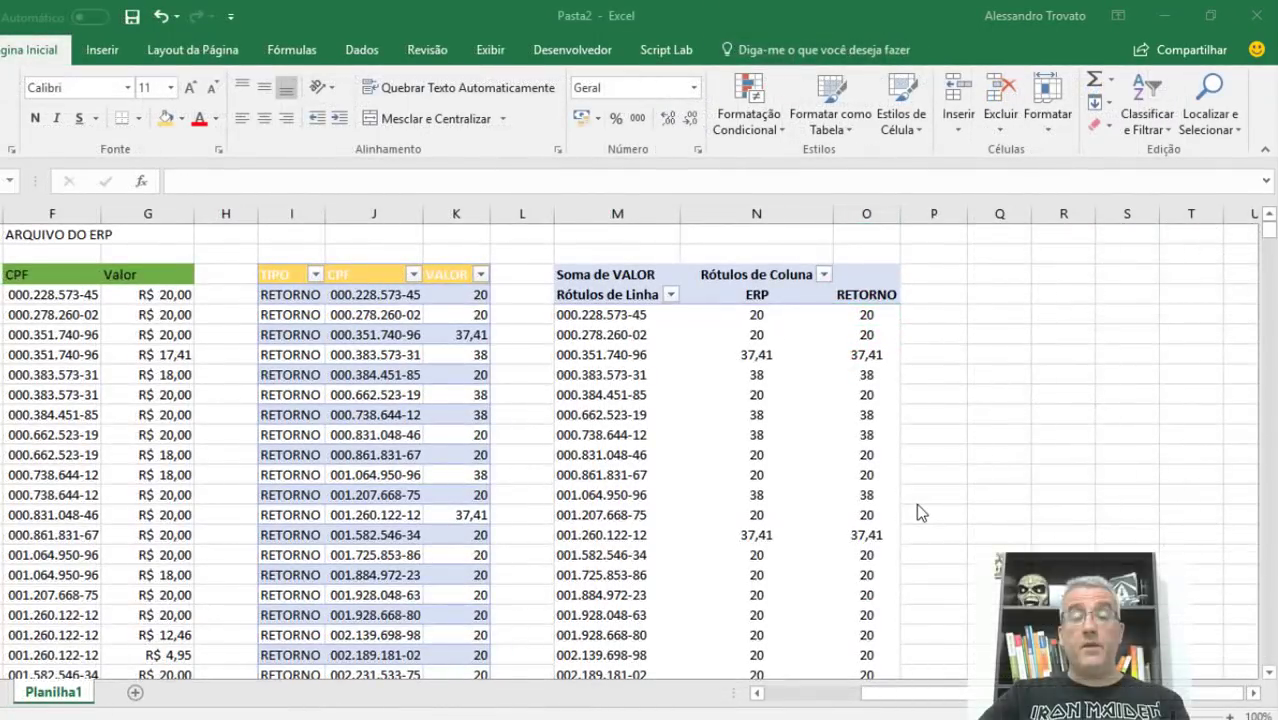
pyautogui.click(934, 314)
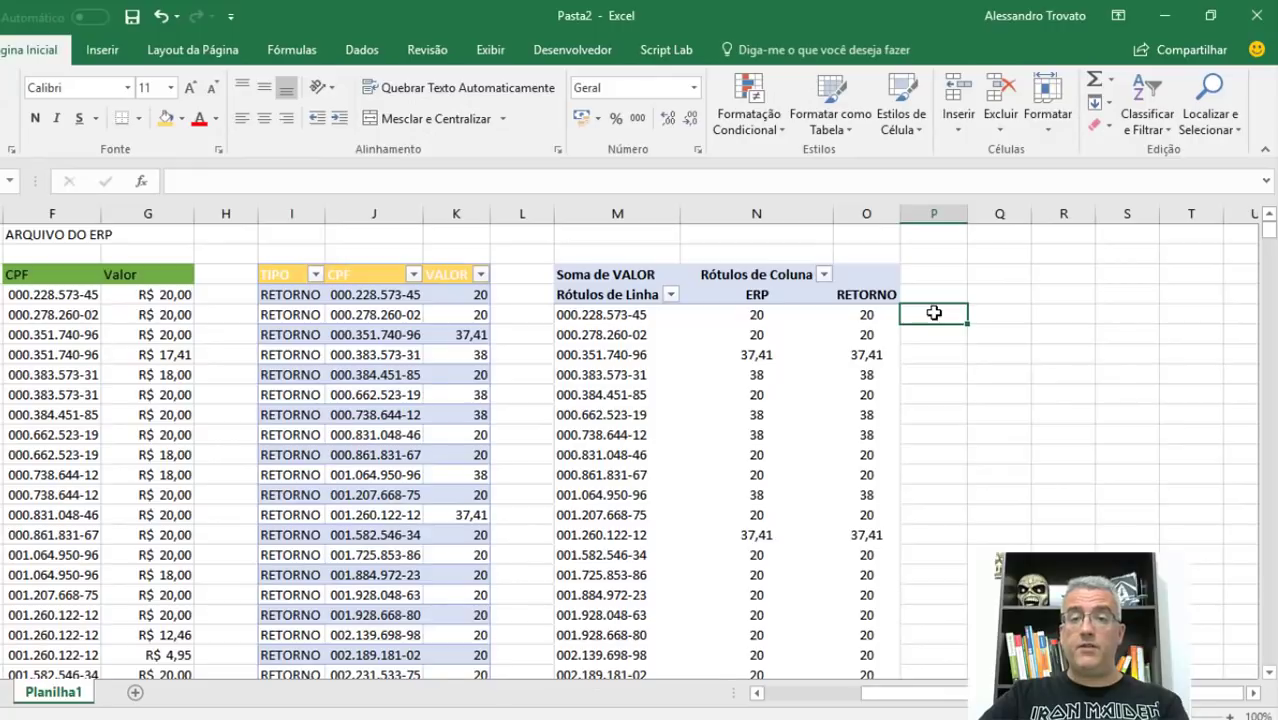
pyautogui.write('=n5')
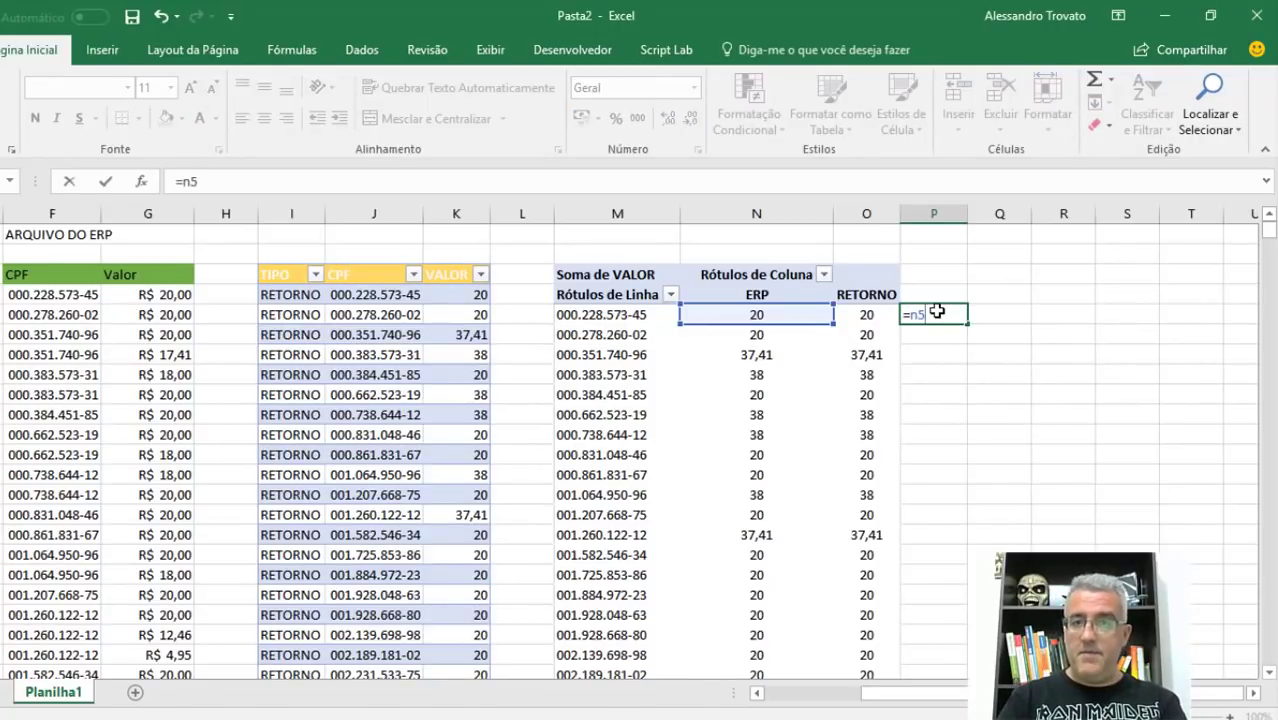
pyautogui.write('-o5')
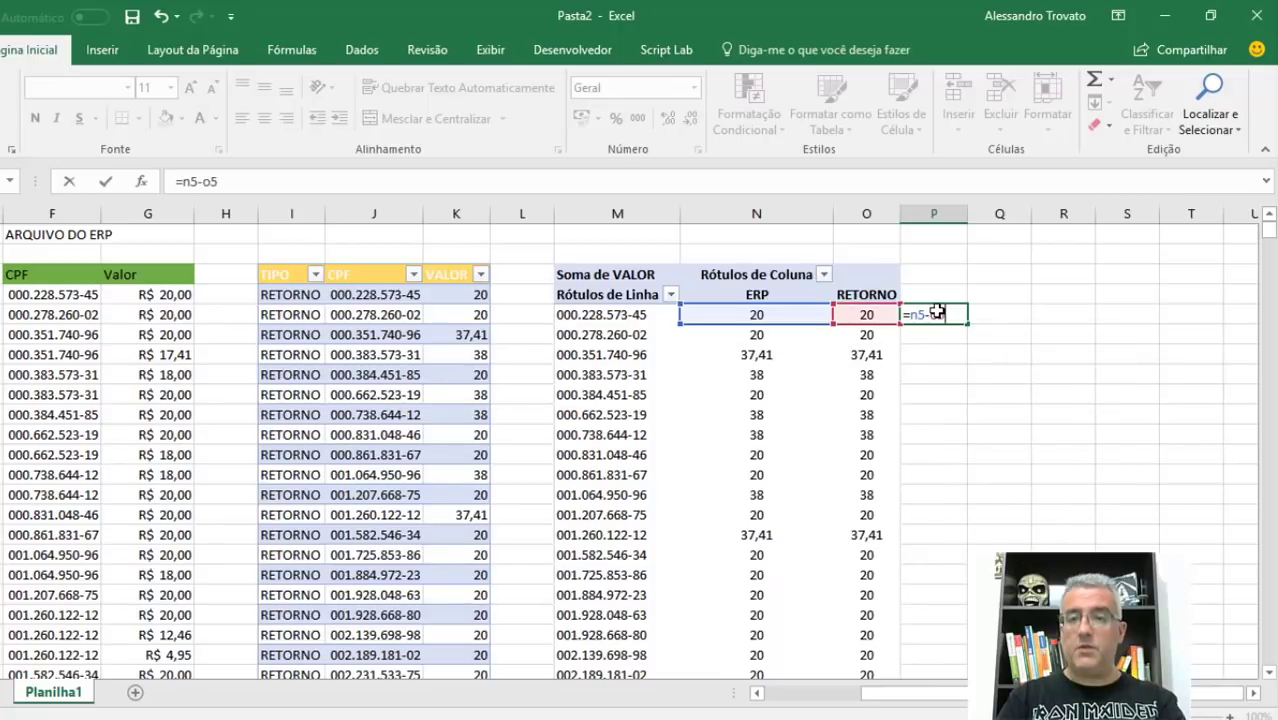
pyautogui.press('Return')
pyautogui.press('Up')
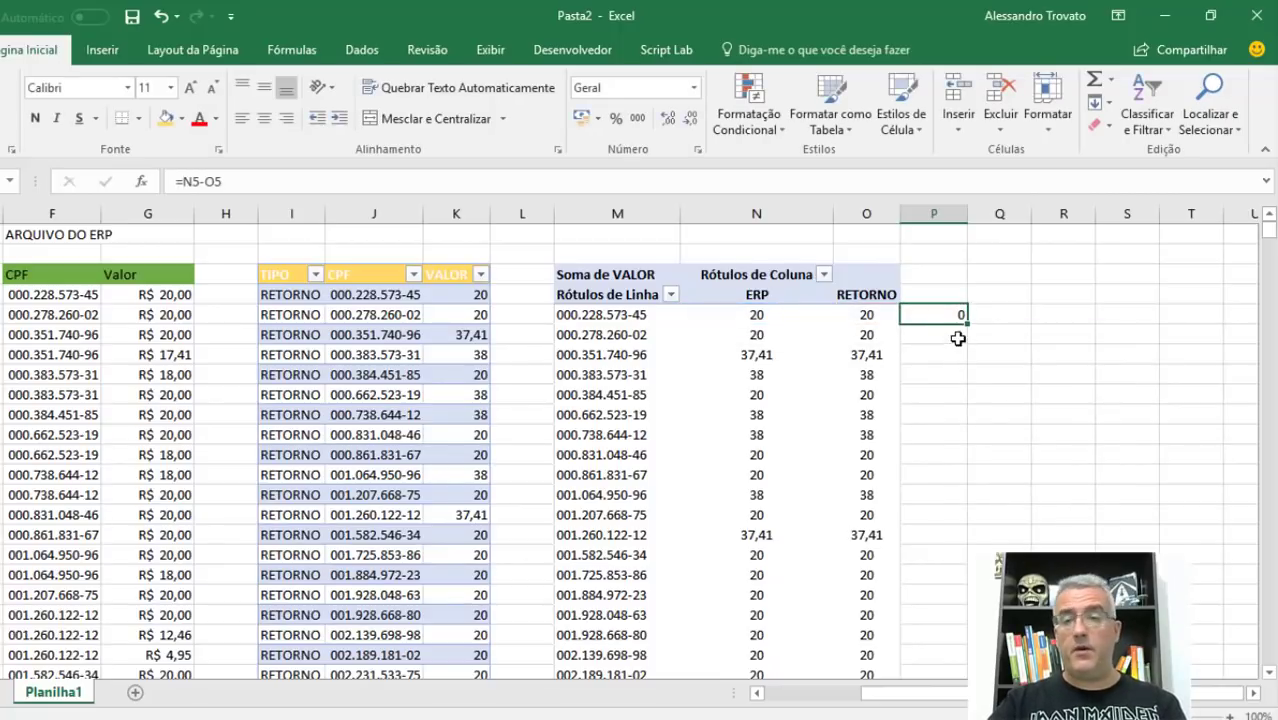
pyautogui.doubleClick(968, 325)
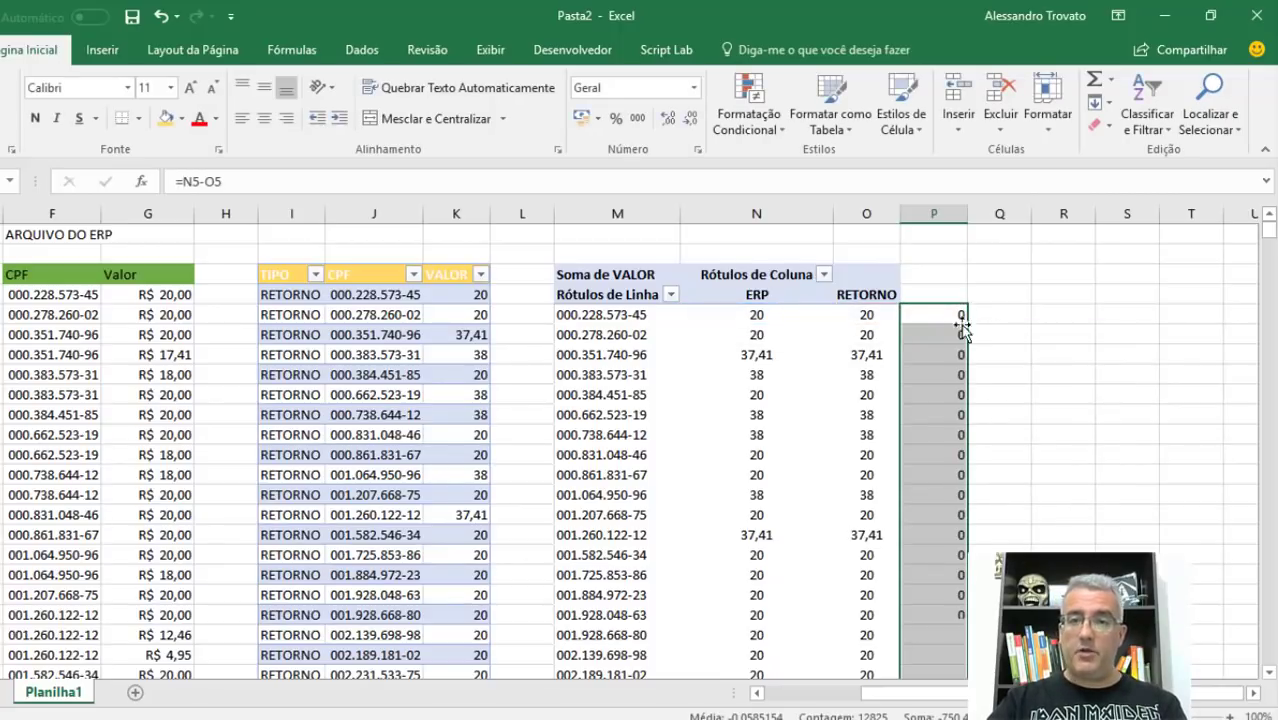
# Total the differences in column P below the last row with =SOMA(P5:P12829).
pyautogui.click(935, 331)
pyautogui.hotkey('ctrl', 'Down')
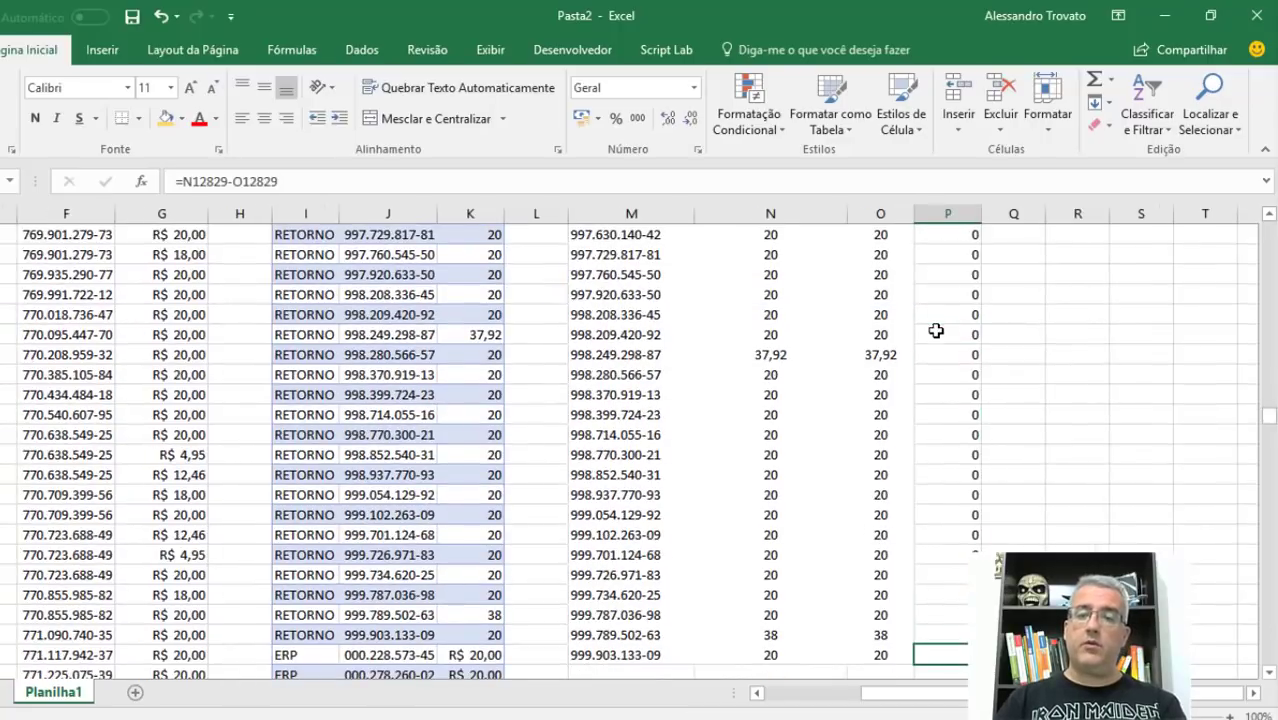
pyautogui.hotkey('alt', '=')
pyautogui.hotkey('alt', '=')
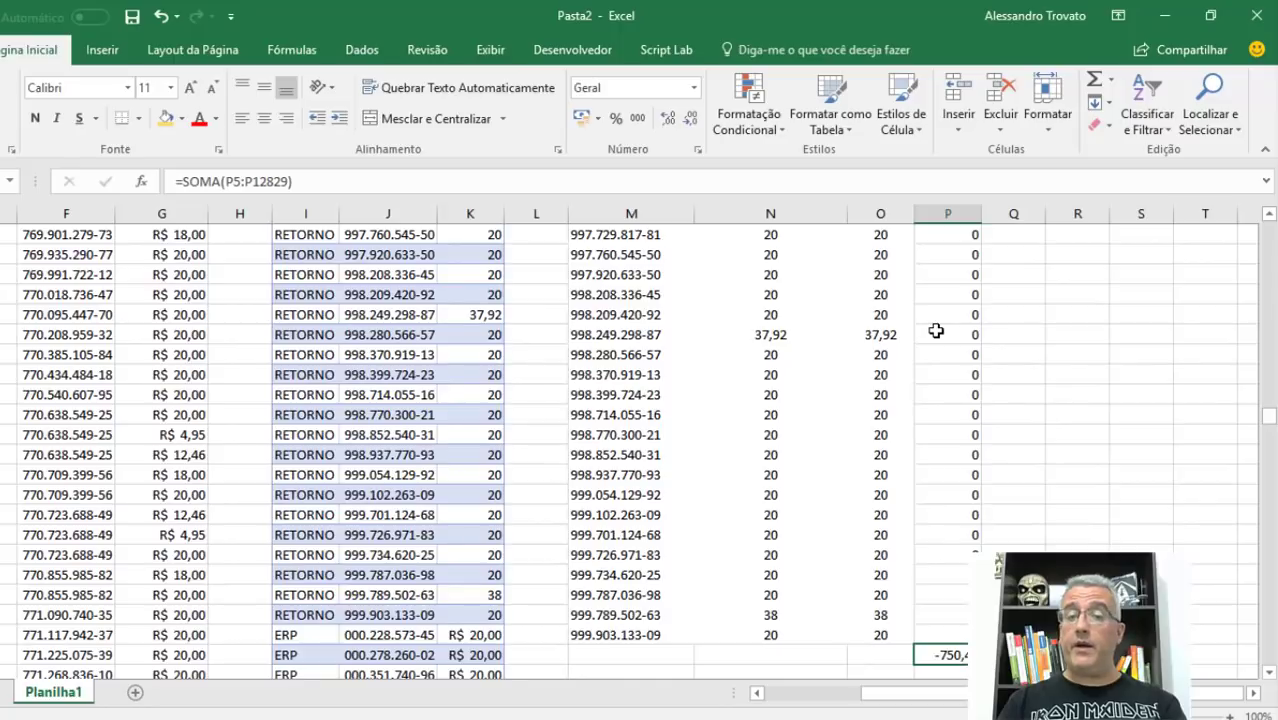
# Sum the return file's values in column C in the first empty cell below the data.
pyautogui.hotkey('ctrl', 'Left')
pyautogui.hotkey('ctrl', 'Left')
pyautogui.hotkey('ctrl', 'Left')
pyautogui.hotkey('ctrl', 'Left')
pyautogui.hotkey('ctrl', 'Left')
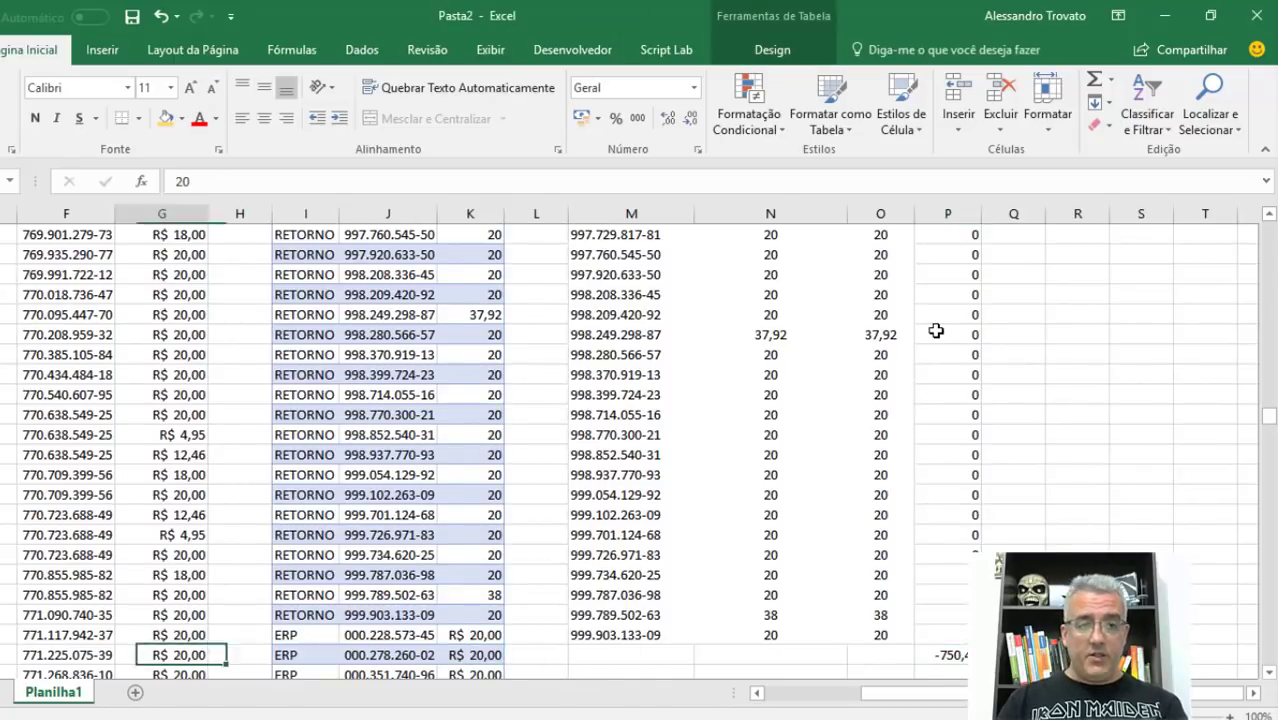
pyautogui.press('Up')
pyautogui.press('Right')
pyautogui.press('Right')
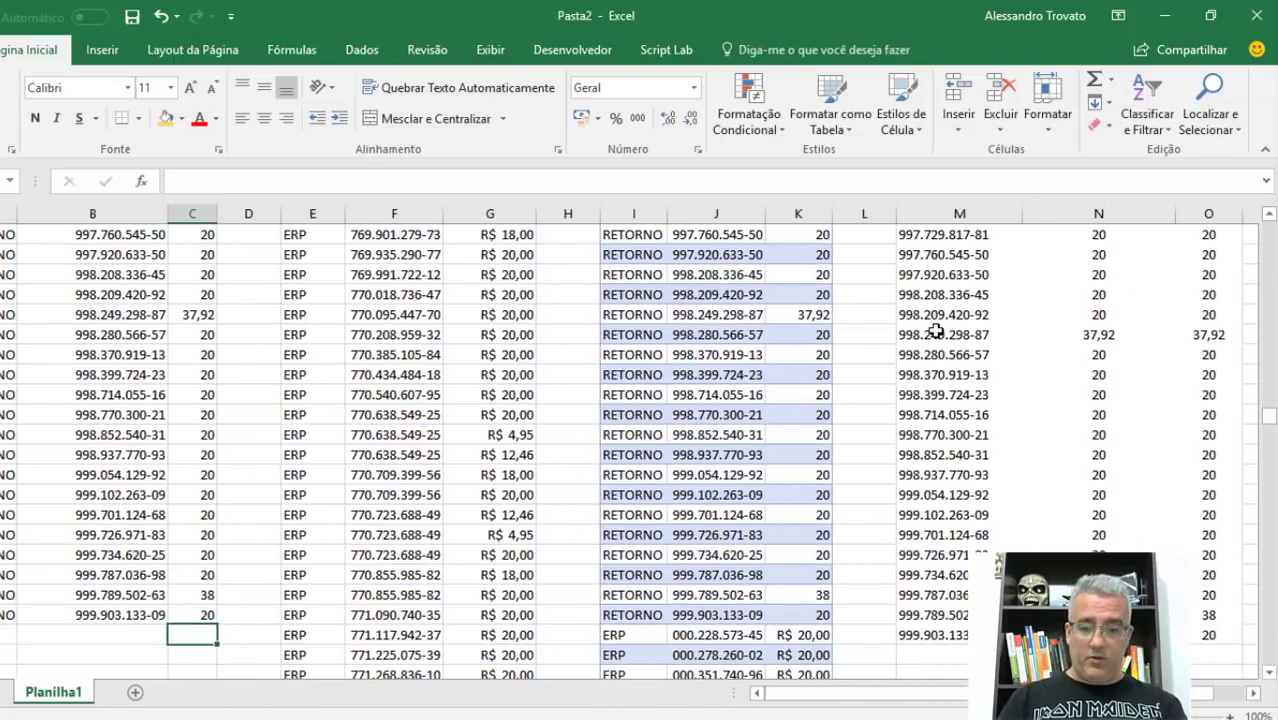
pyautogui.hotkey('alt', '=')
pyautogui.hotkey('alt', '=')
# Sum the ERP file's Valor column G directly below its last record.
pyautogui.press('Right')
pyautogui.press('Right')
pyautogui.press('Right')
pyautogui.press('Right')
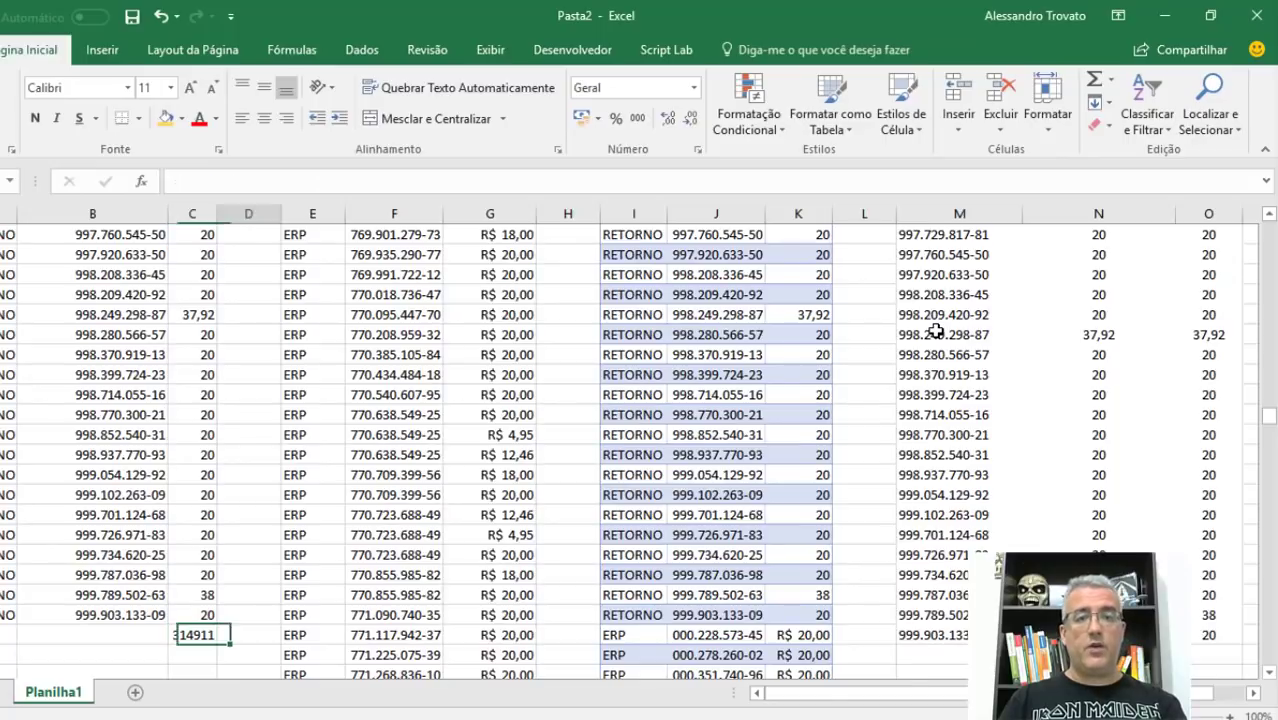
pyautogui.hotkey('ctrl', 'Down')
pyautogui.press('Down')
pyautogui.hotkey('alt', '=')
pyautogui.press('Return')
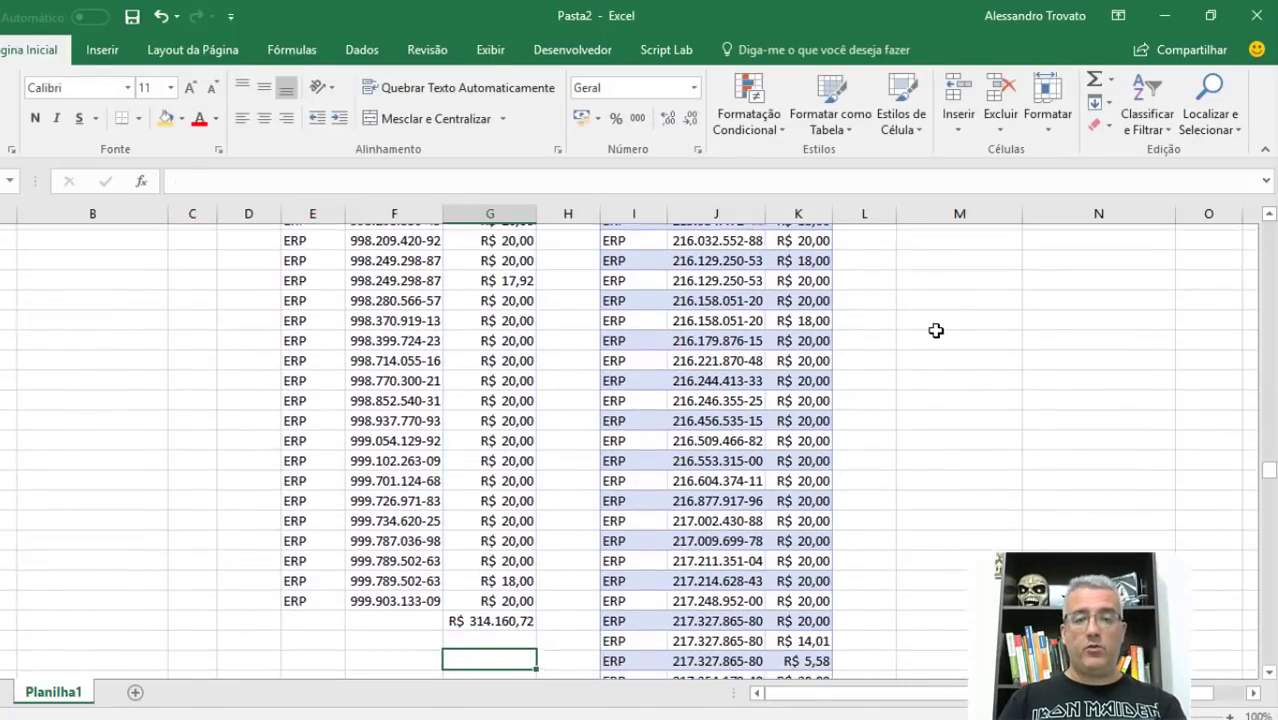
# Subtract the return file's column C total from the ERP total in a cell two rows below the ERP total.
pyautogui.write('=')
pyautogui.press('Up')
pyautogui.press('Up')
pyautogui.write('-')
pyautogui.press('Left')
pyautogui.press('Left')
pyautogui.press('Left')
pyautogui.press('Left')
pyautogui.press('Left')
pyautogui.press('Right')
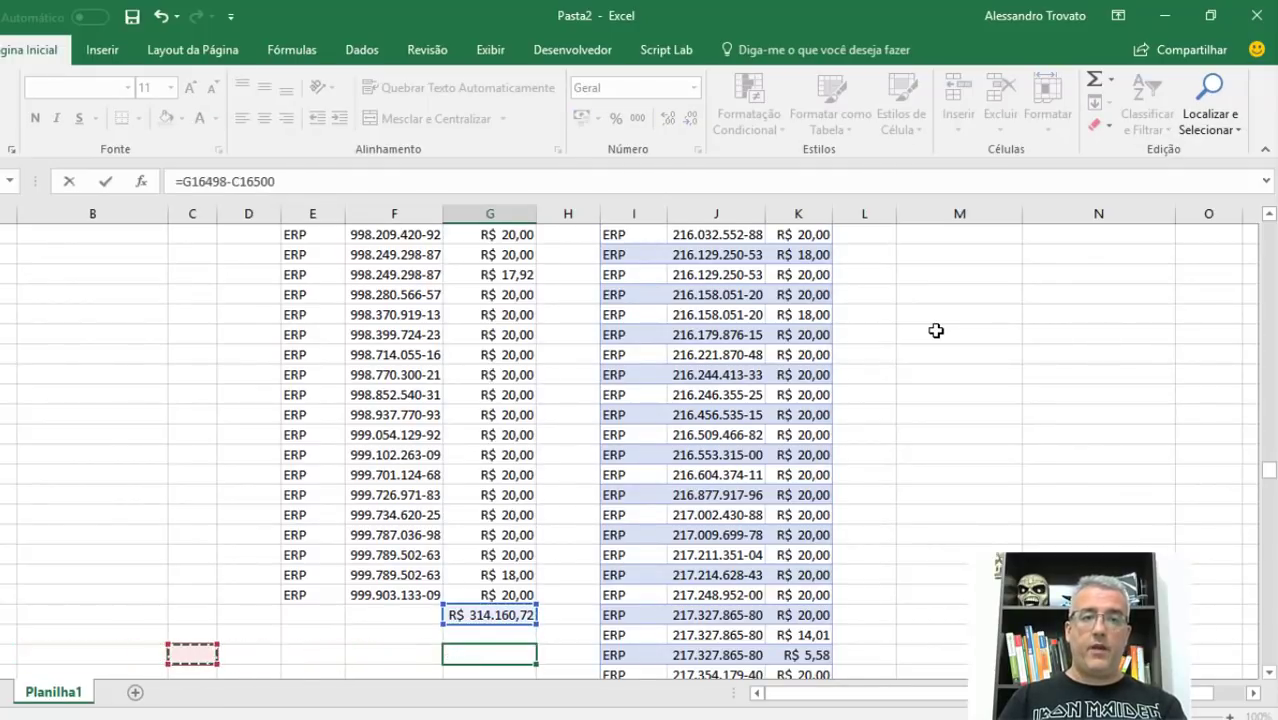
pyautogui.hotkey('ctrl', 'Up')
pyautogui.press('Return')
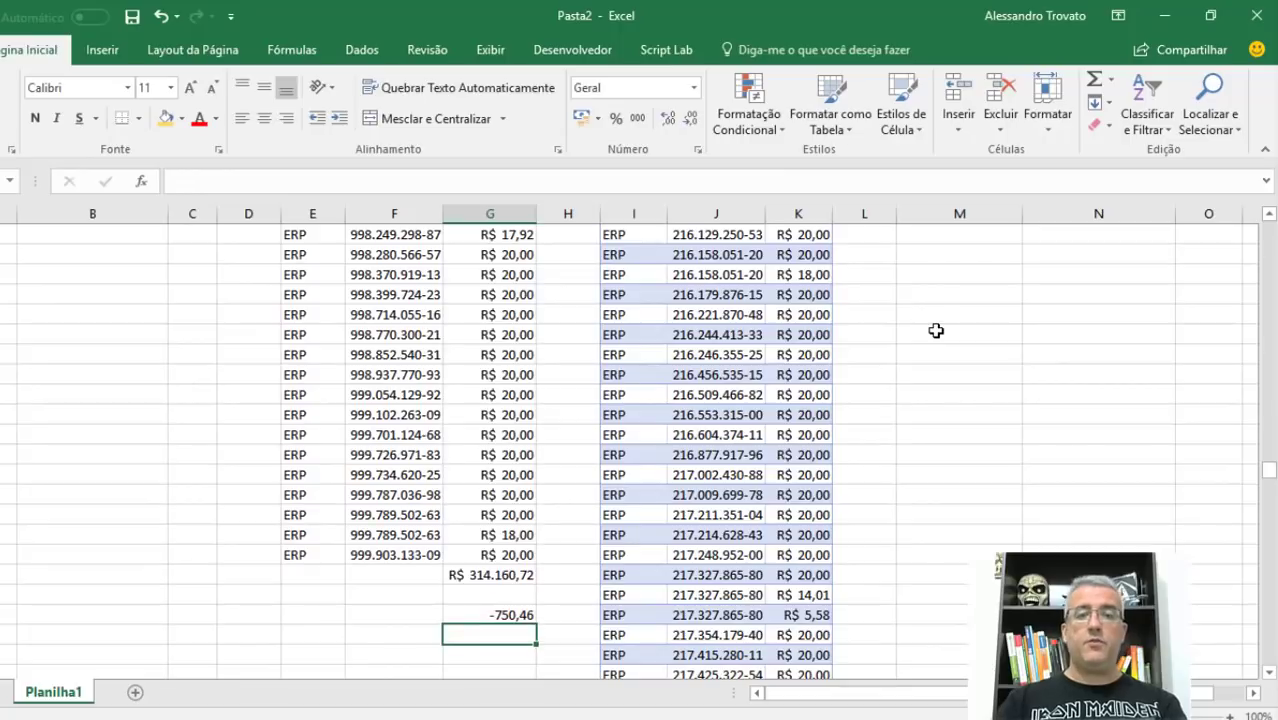
pyautogui.click(525, 615)
pyautogui.click(760, 430)
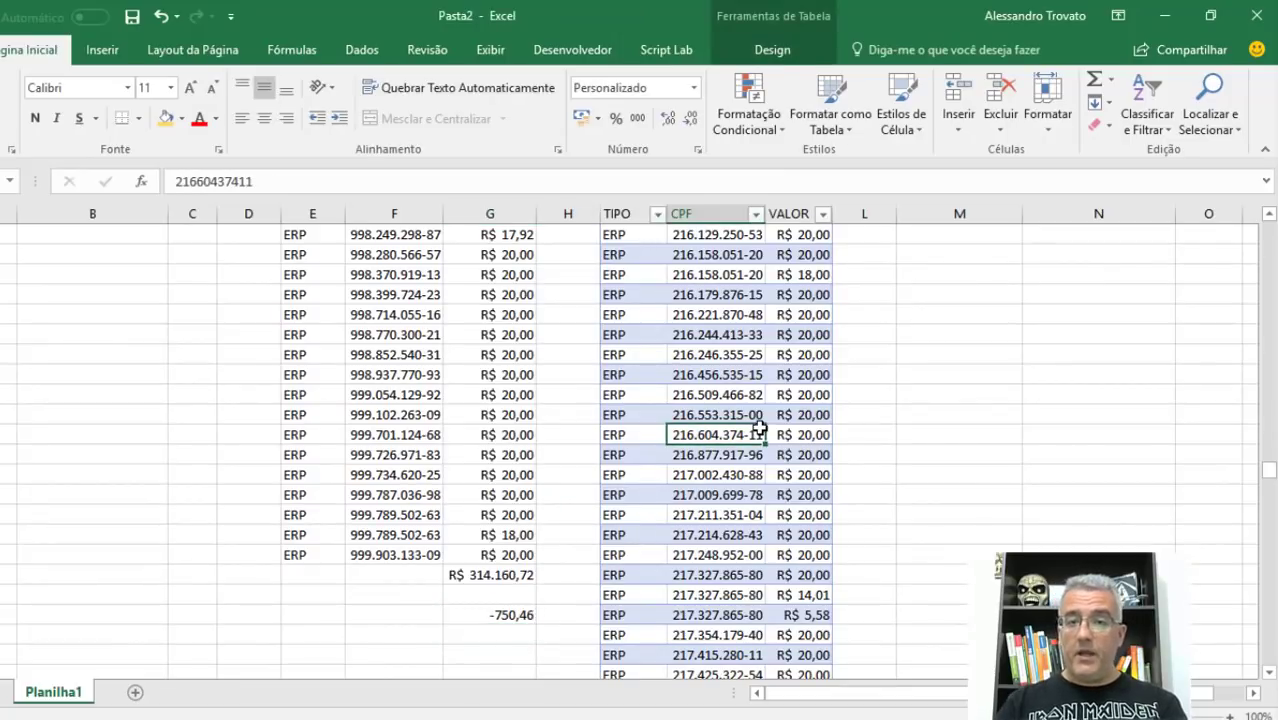
# Delete all the difference formulas and their total from column P, starting at P5.
pyautogui.hotkey('ctrl', 'Up')
pyautogui.hotkey('ctrl', 'Up')
pyautogui.press('Right')
pyautogui.press('Right')
pyautogui.press('Right')
pyautogui.press('Right')
pyautogui.press('Right')
pyautogui.press('Right')
pyautogui.press('Right')
pyautogui.press('Right')
pyautogui.press('Right')
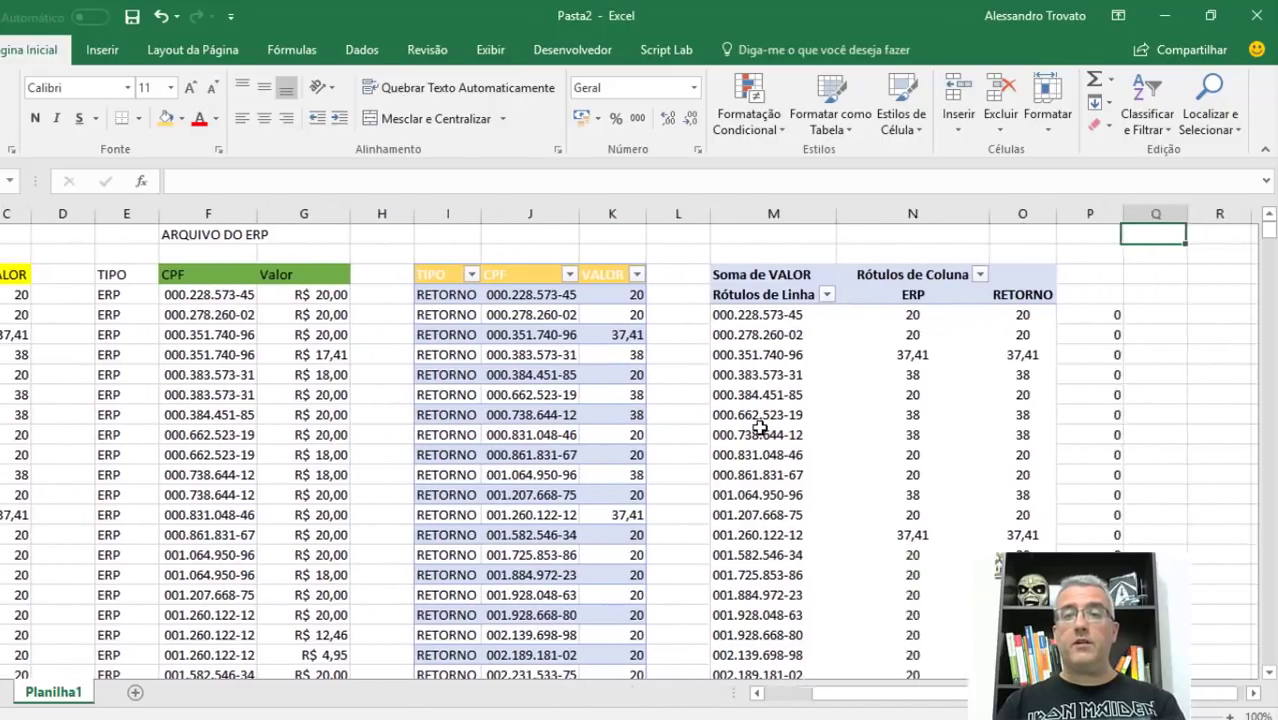
pyautogui.press('Left')
pyautogui.press('Down')
pyautogui.press('Left')
pyautogui.press('Down')
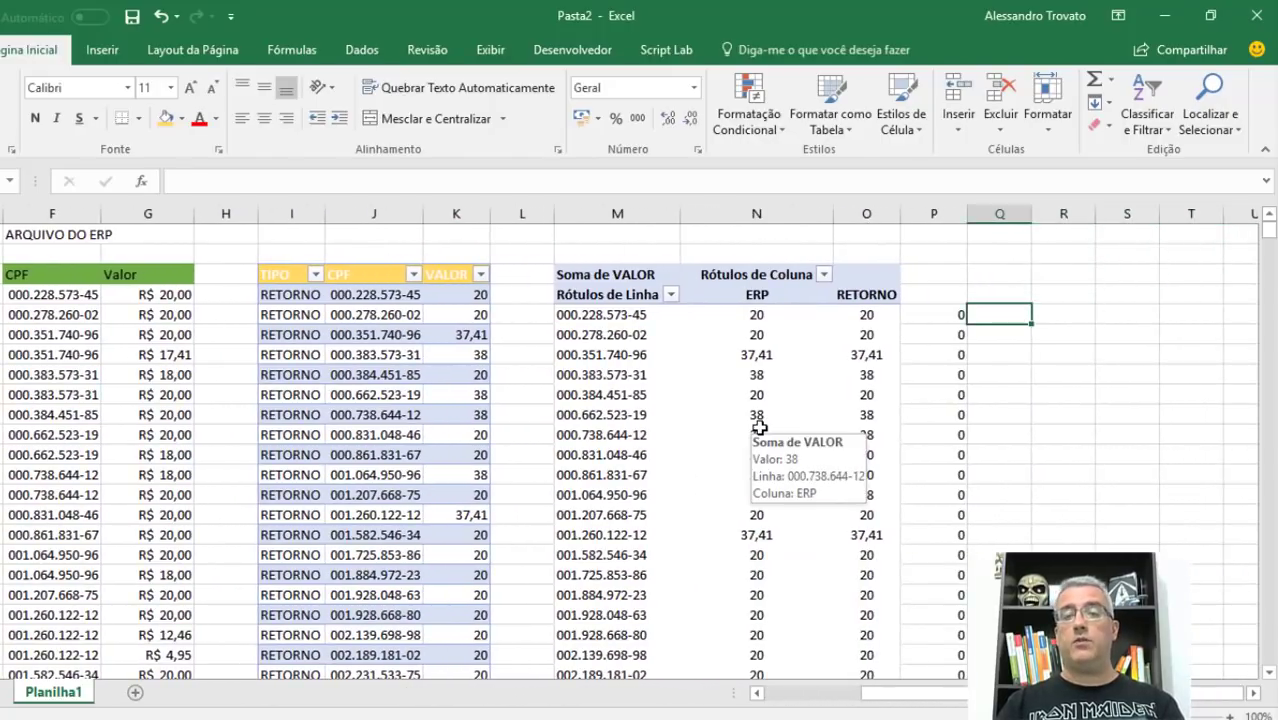
pyautogui.press('Left')
pyautogui.hotkey('ctrl', 'shift', 'Down')
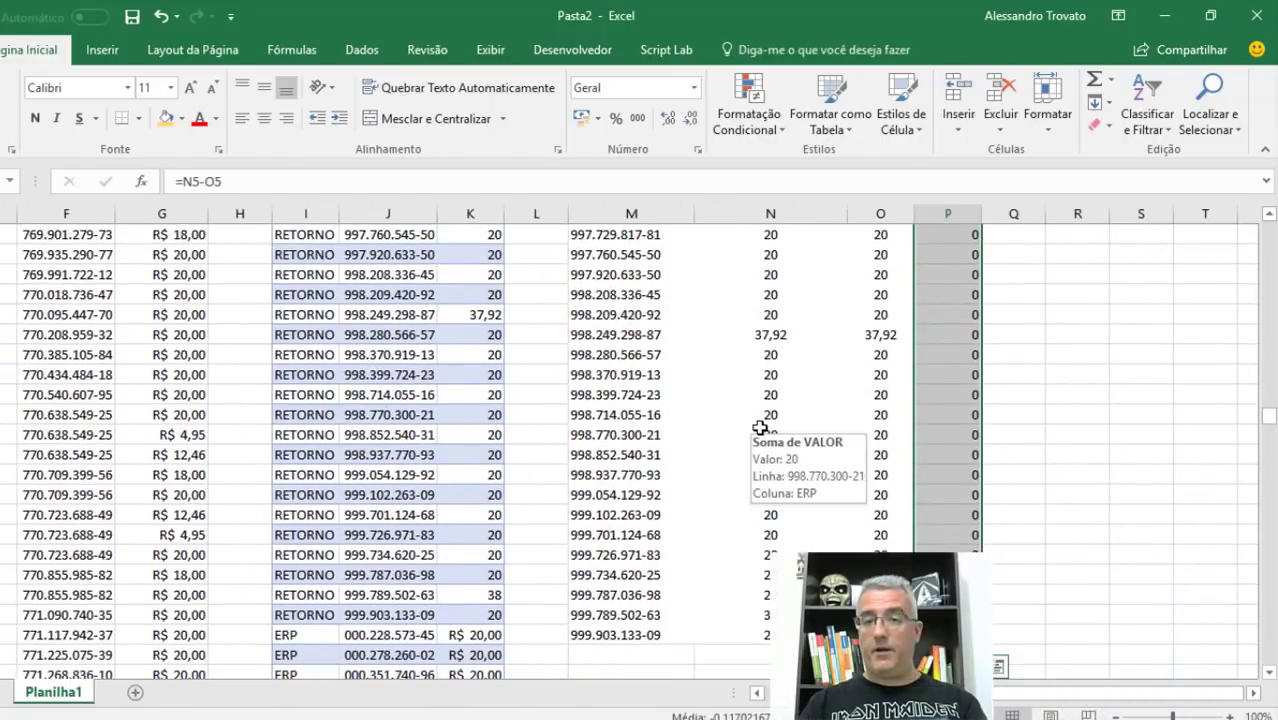
pyautogui.press('Delete')
# Remove the CPF field from the pivot table's rows, leaving VALOR summed only by TIPO.
pyautogui.click(888, 354)
pyautogui.press('Up')
pyautogui.press('Up')
pyautogui.press('Left')
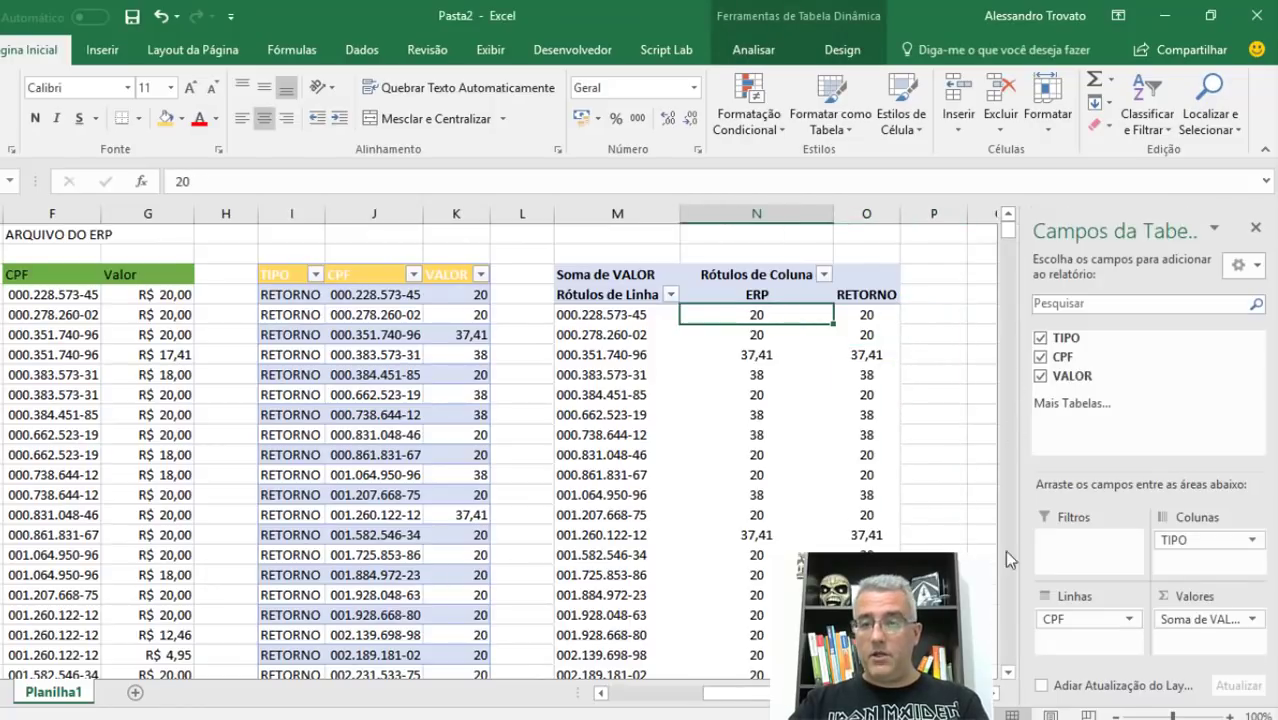
pyautogui.moveTo(1068, 620); pyautogui.dragTo(1130, 398)
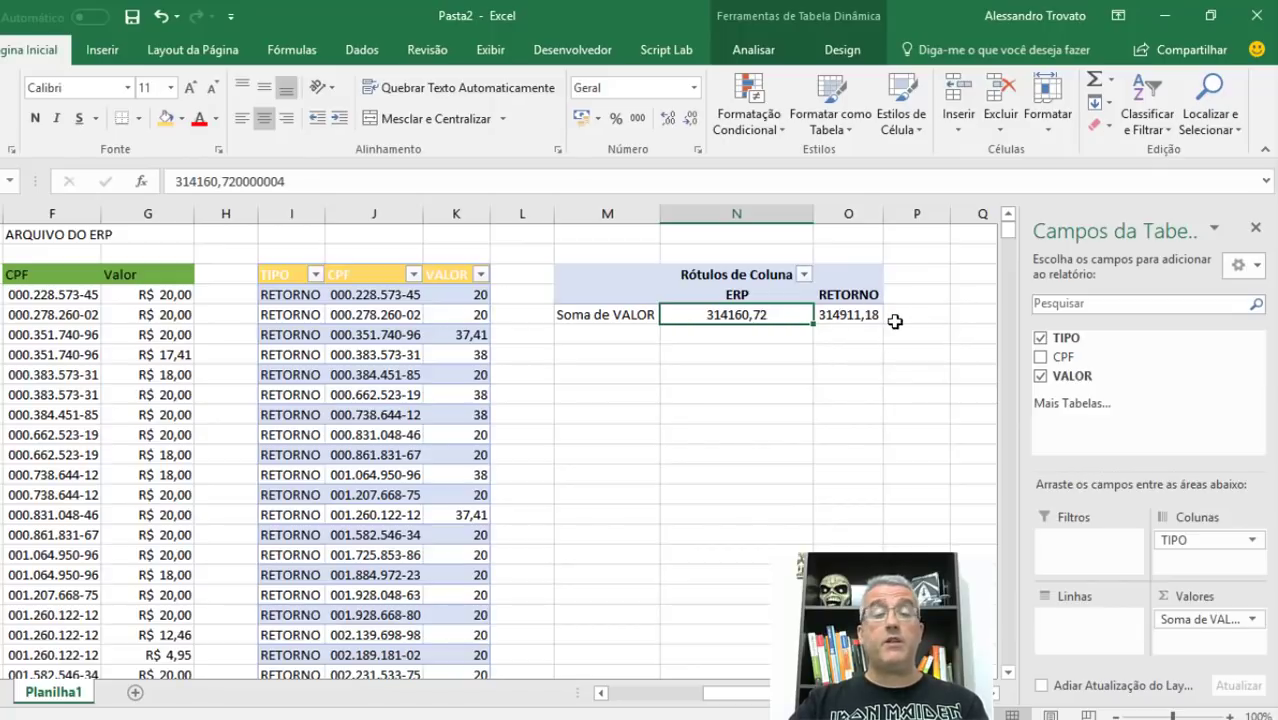
pyautogui.click(737, 295)
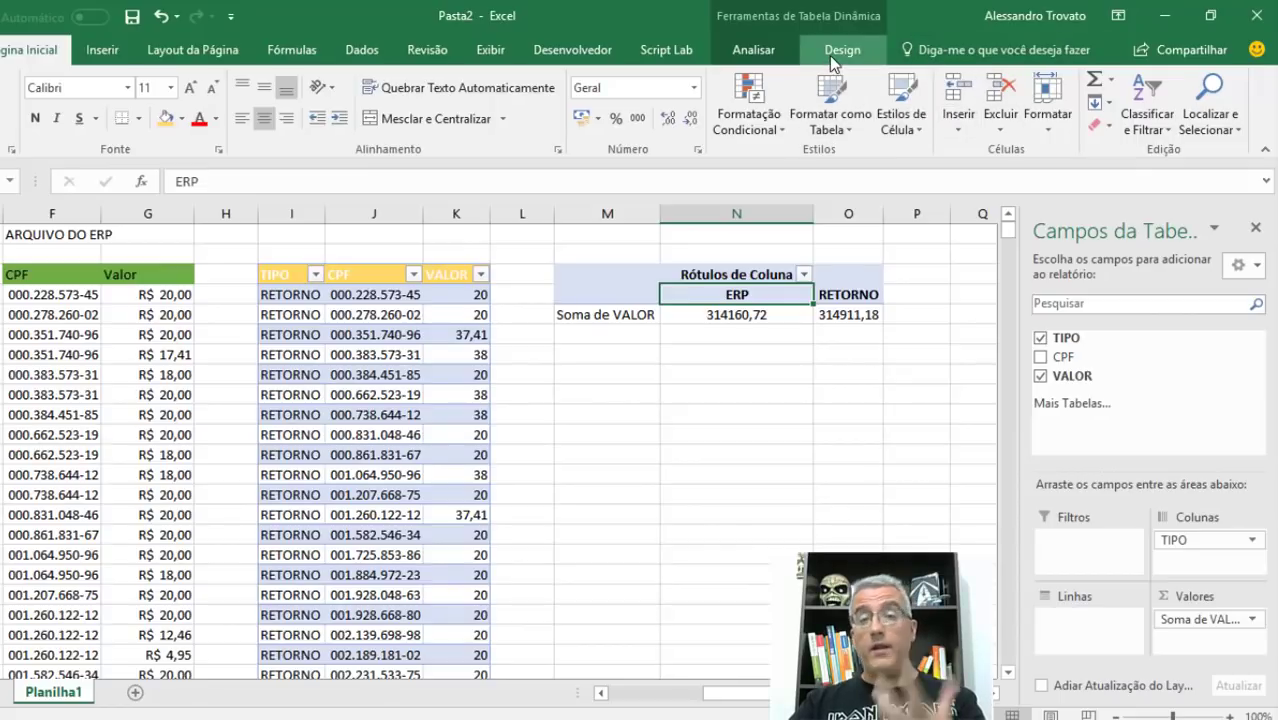
# Start a calculated item in the pivot table's TIPO field and name it Diferenças.
pyautogui.click(766, 55)
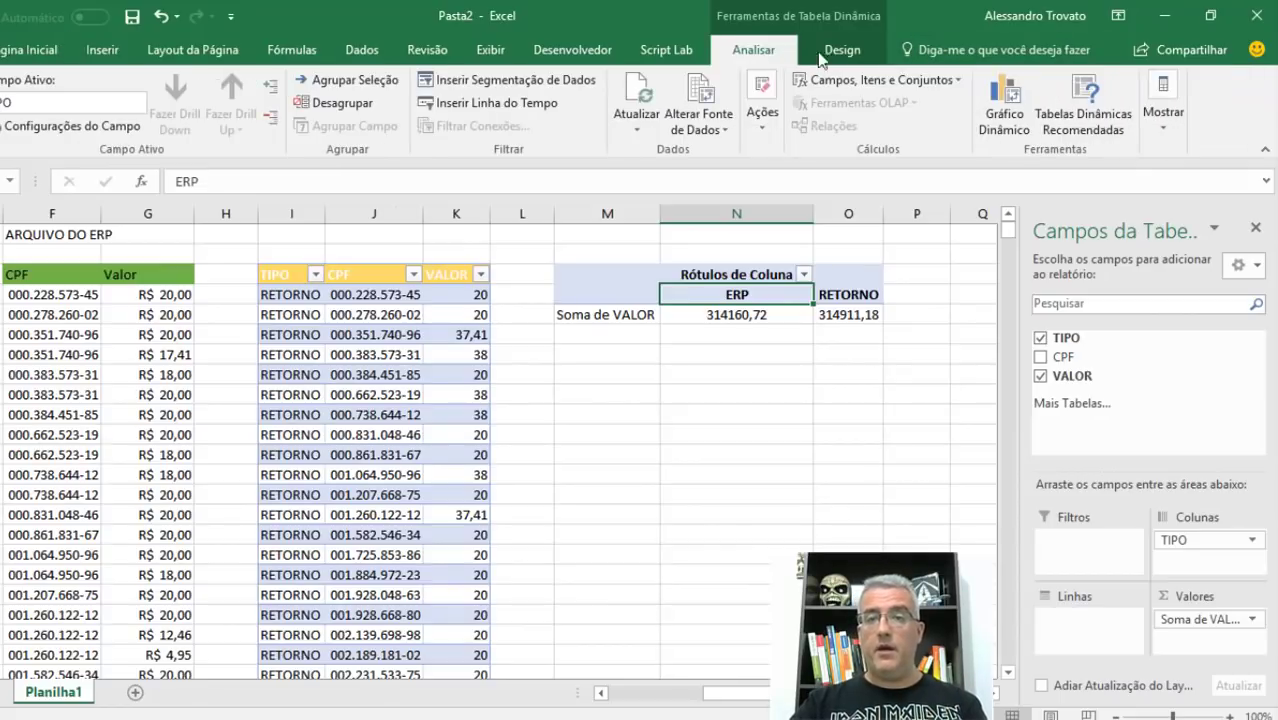
pyautogui.click(846, 79)
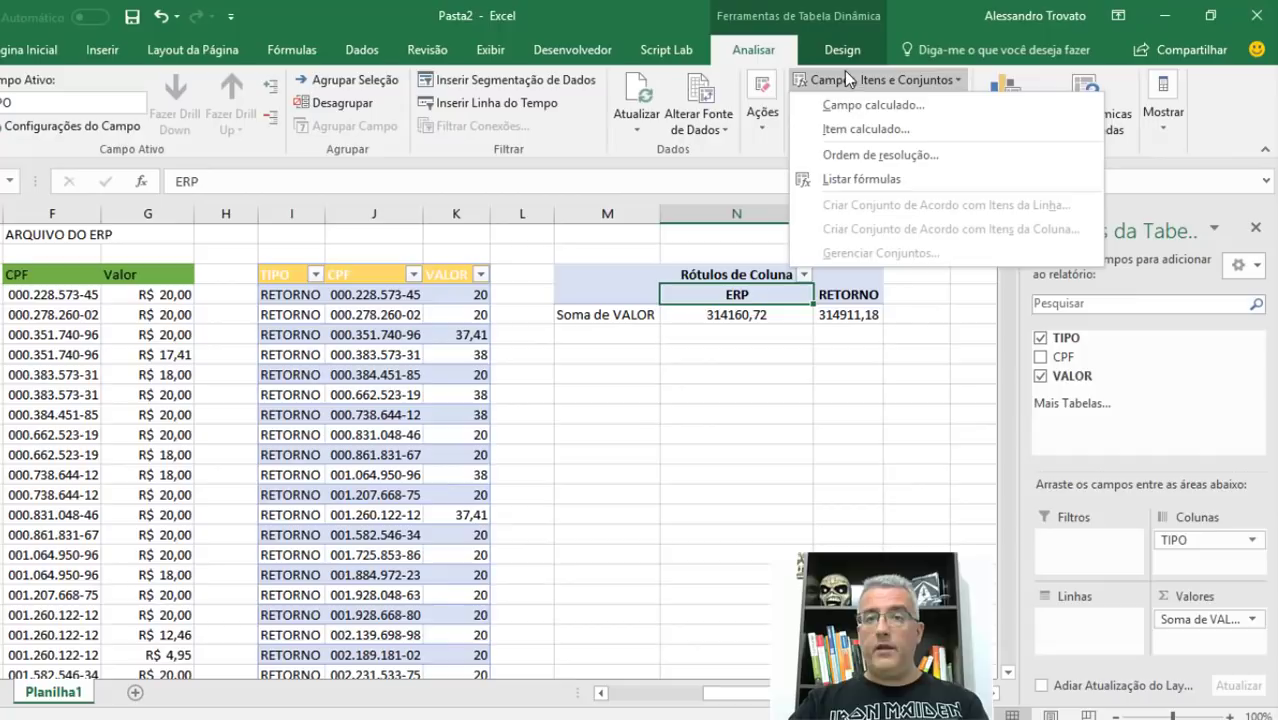
pyautogui.click(845, 128)
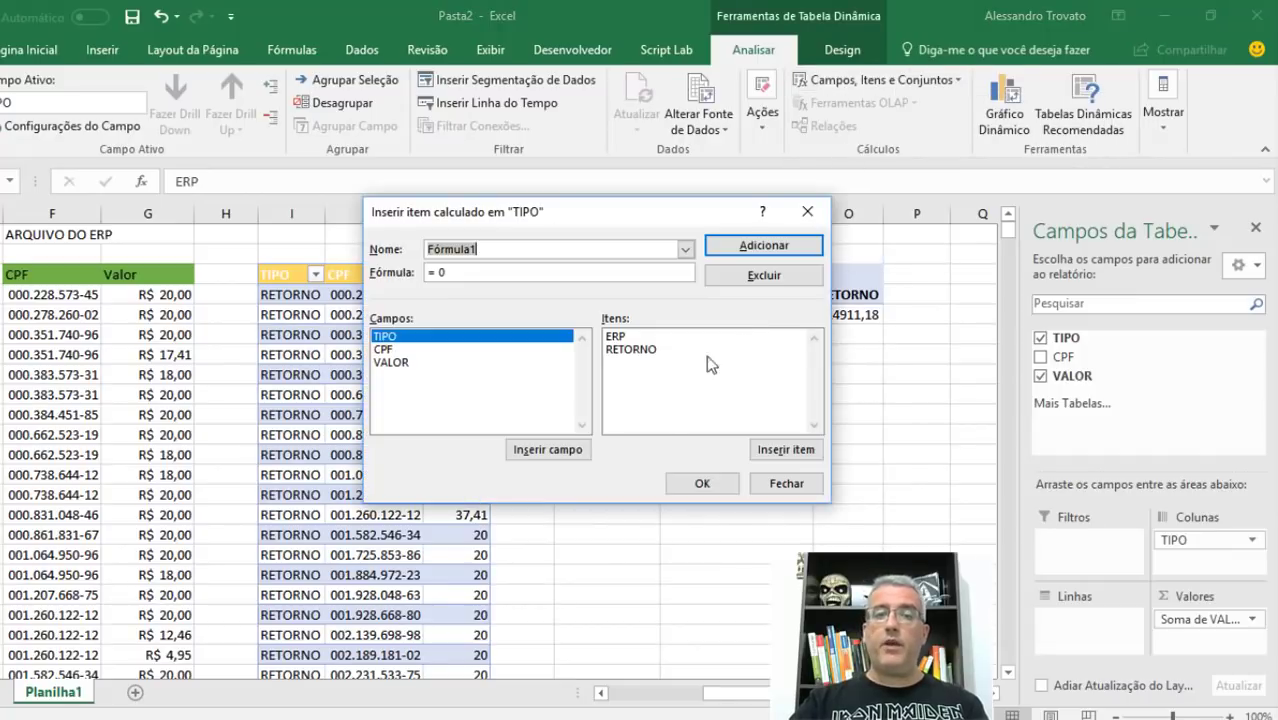
pyautogui.click(386, 337)
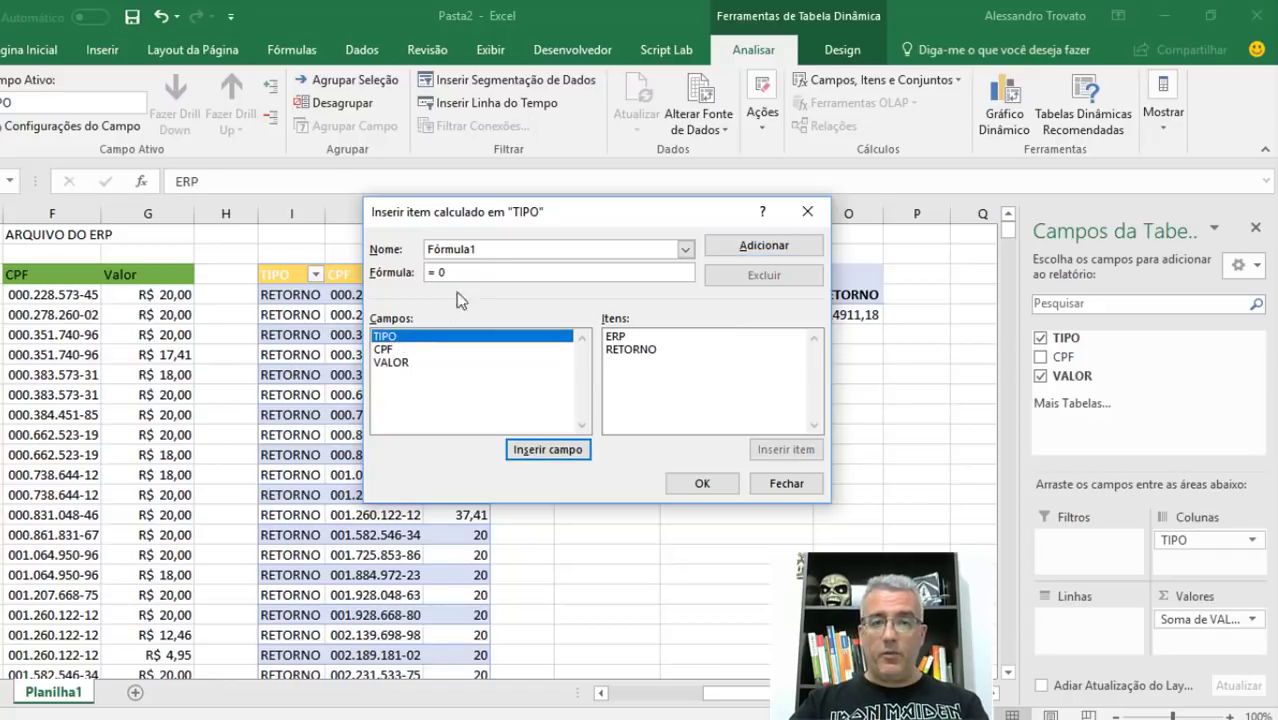
pyautogui.moveTo(484, 256); pyautogui.dragTo(405, 248)
pyautogui.write('Pe')
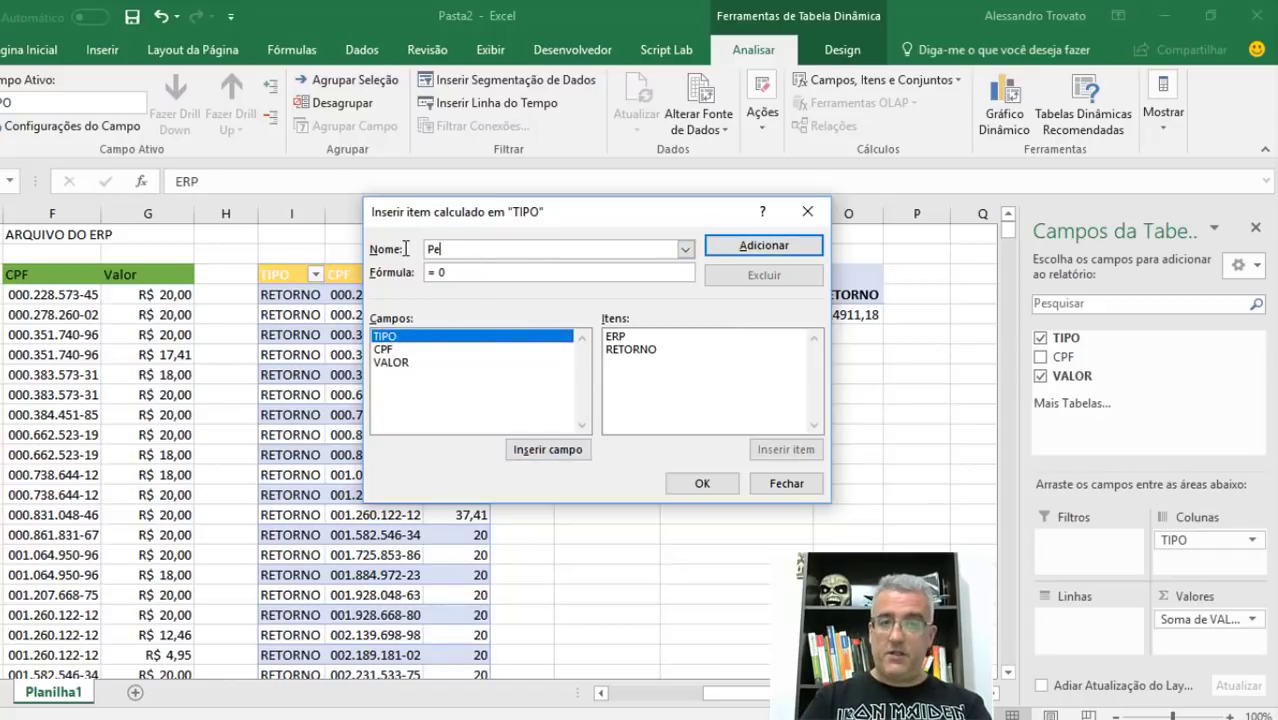
pyautogui.press('BackSpace')
pyautogui.press('BackSpace')
pyautogui.write('Dife')
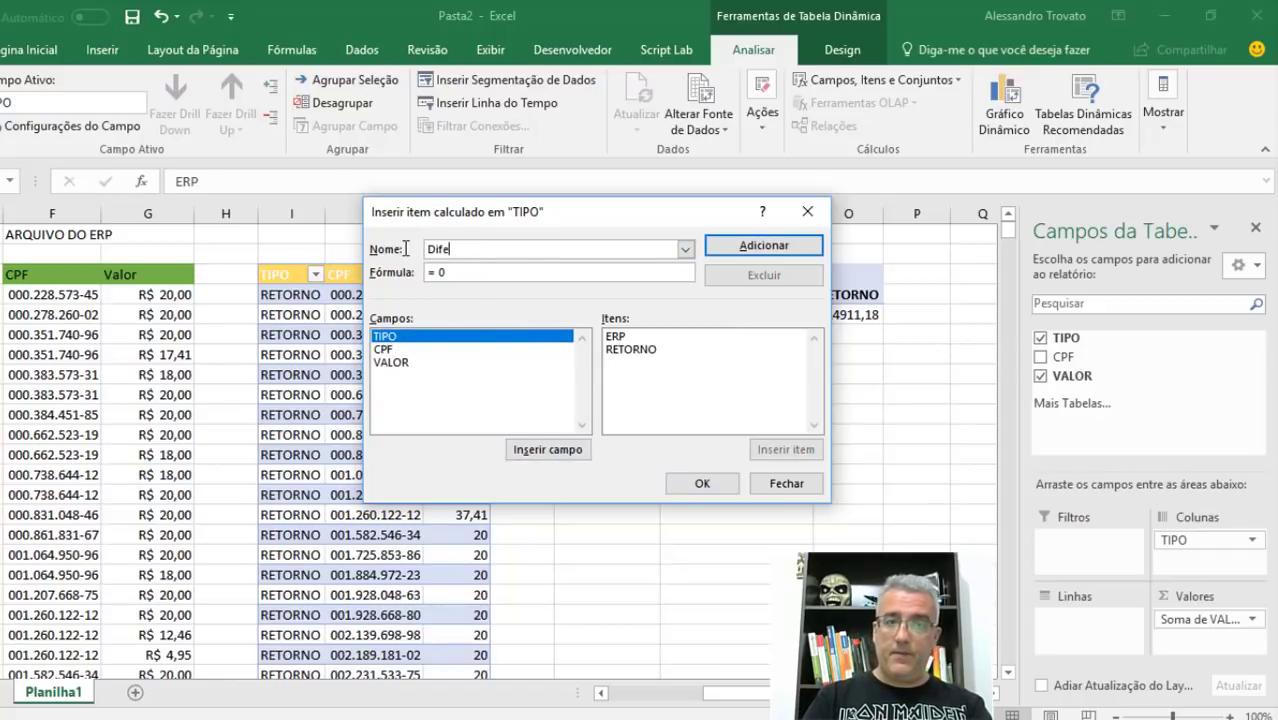
pyautogui.write('renças')
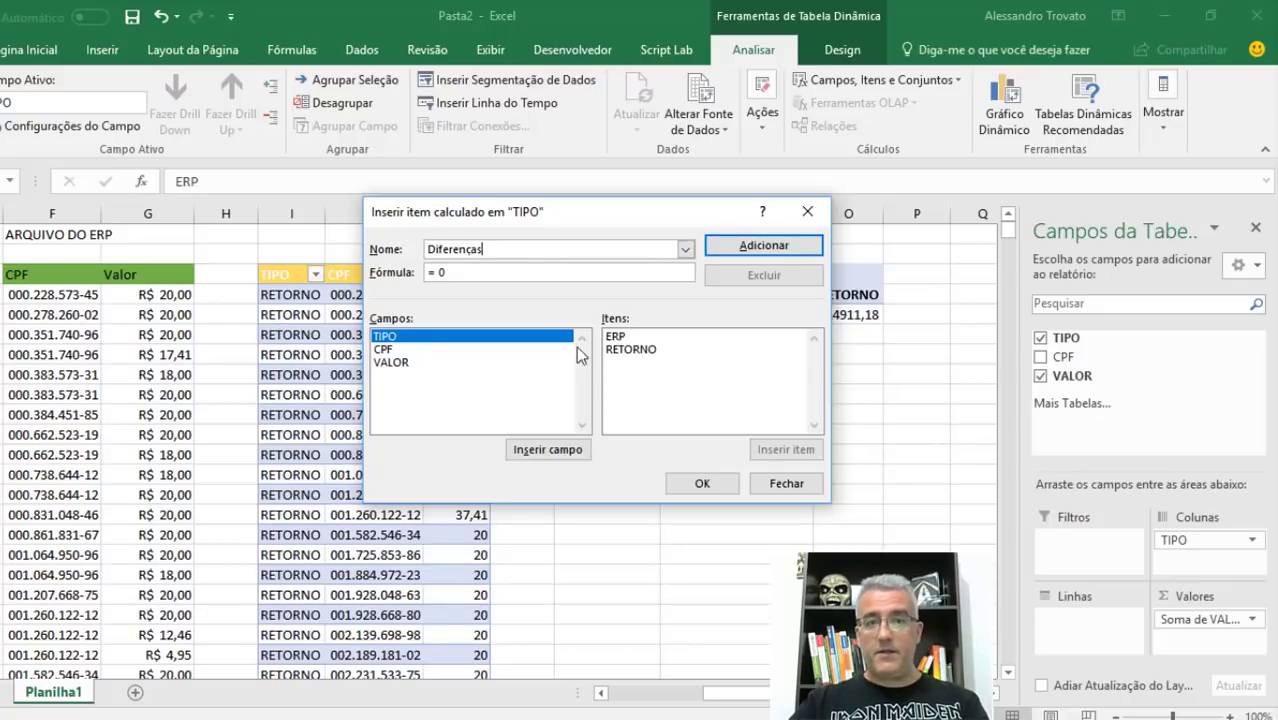
# Set the Diferenças item's formula to RETORNO minus ERP and add it to the pivot table.
pyautogui.press('BackSpace')
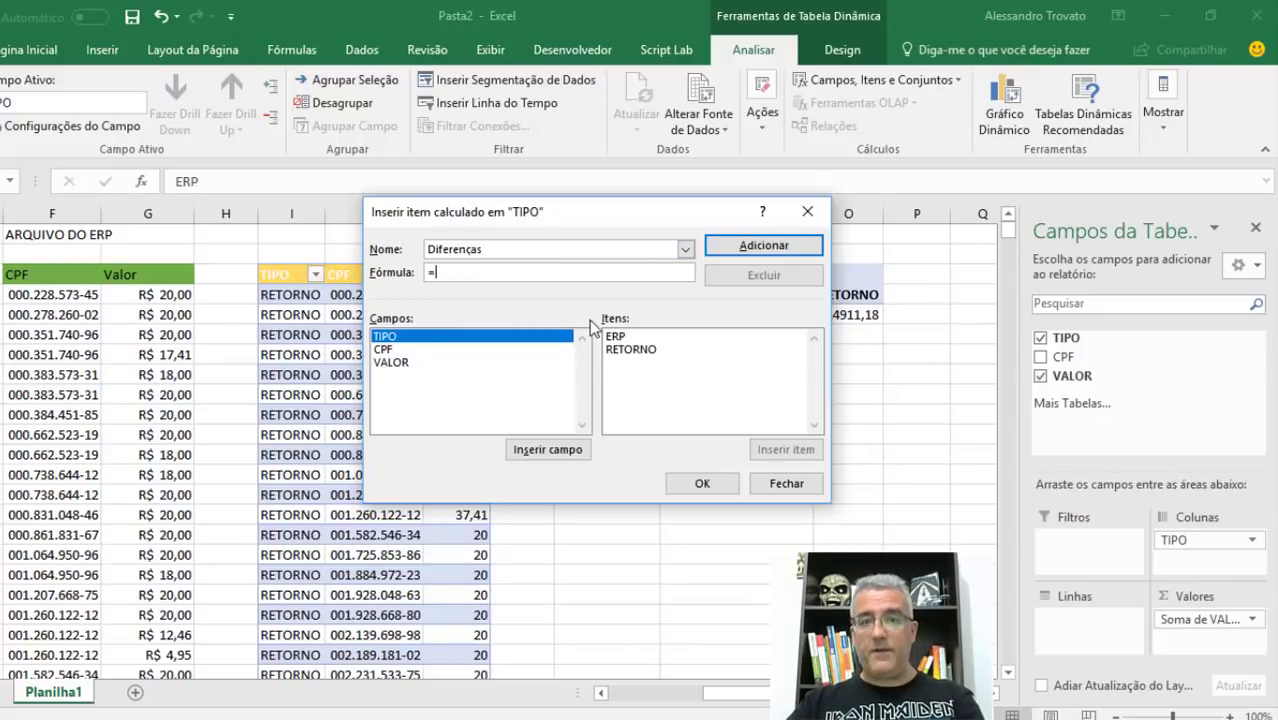
pyautogui.doubleClick(633, 352)
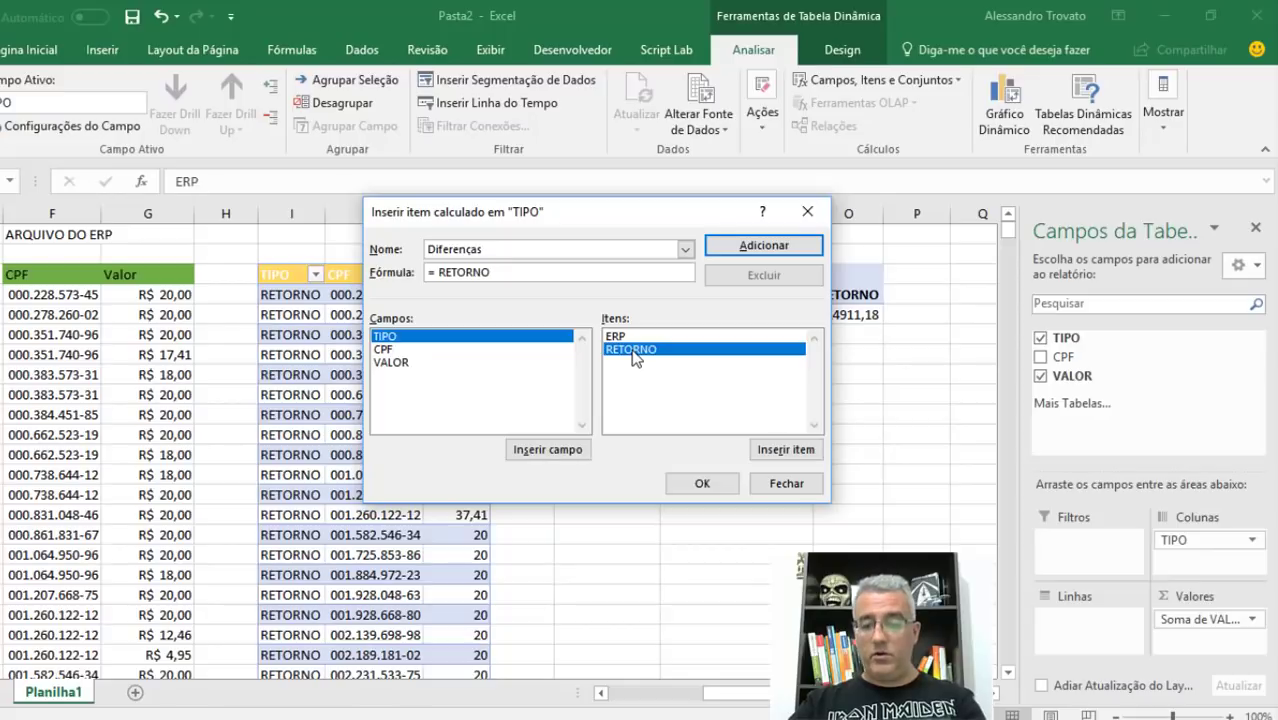
pyautogui.write('-')
pyautogui.doubleClick(633, 337)
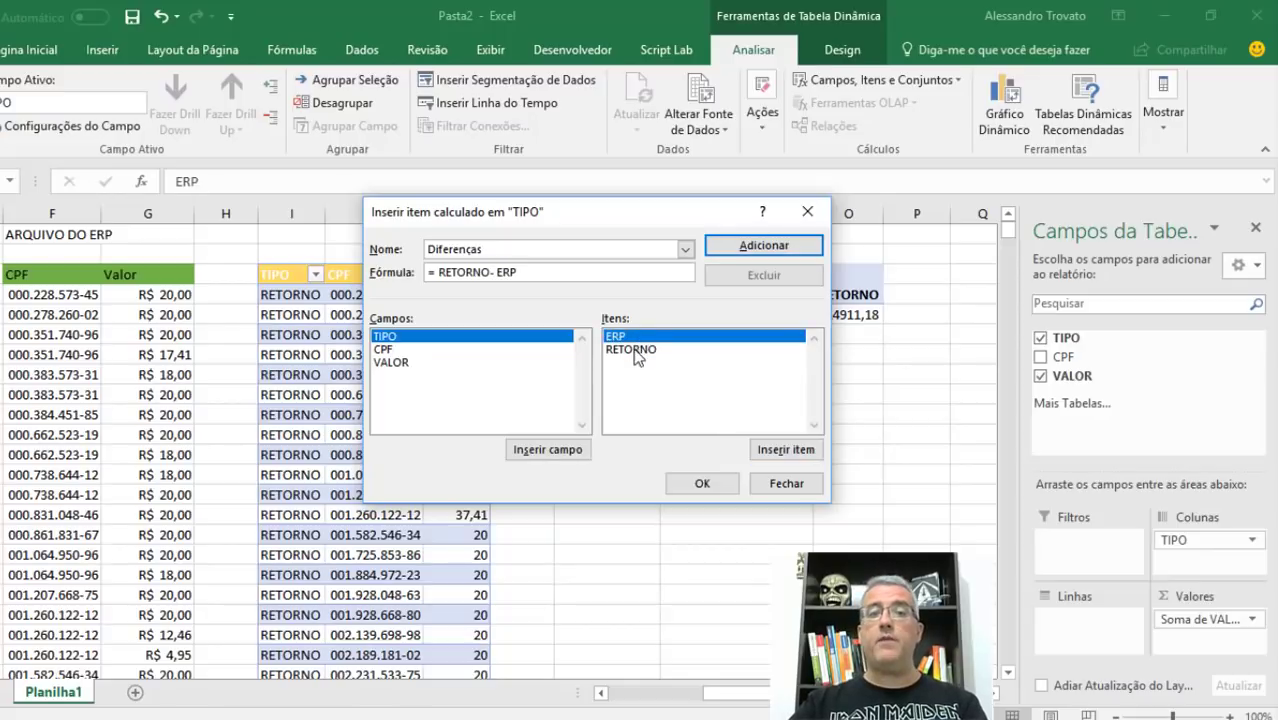
pyautogui.click(702, 483)
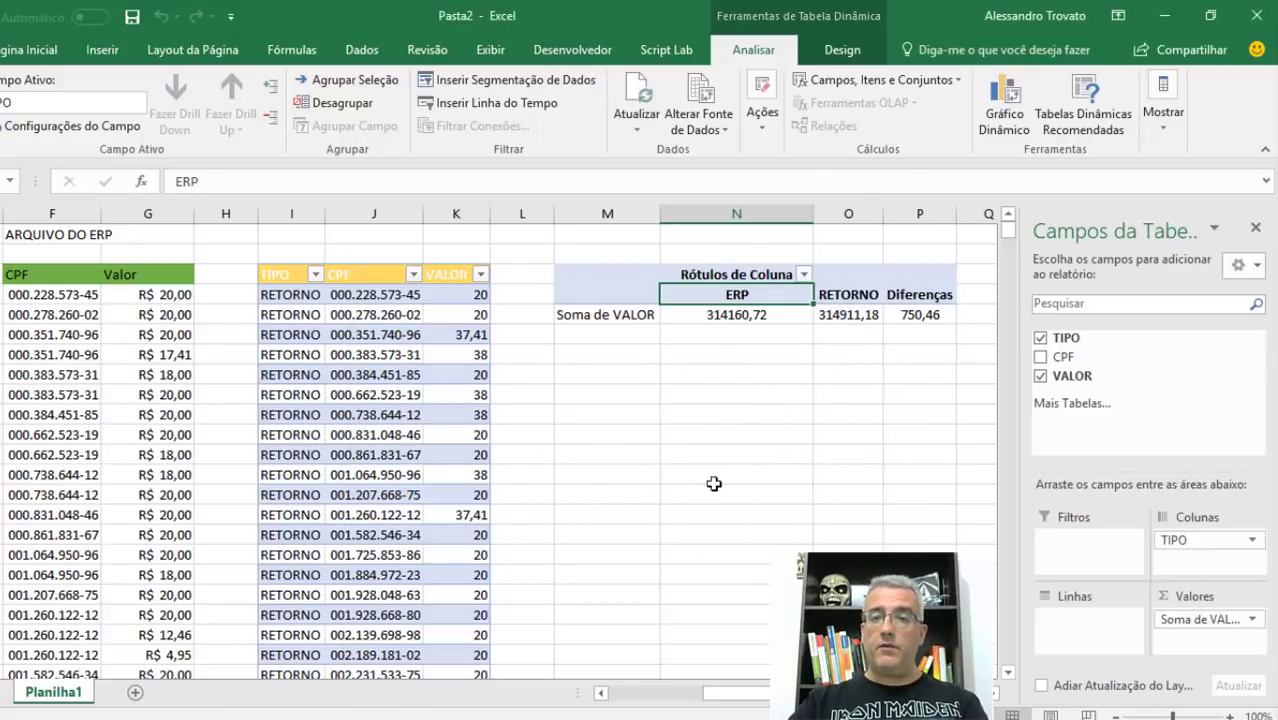
# Add the CPF field to the pivot table's rows to break ERP, RETORNO and Diferenças down by CPF.
pyautogui.moveTo(922, 316)
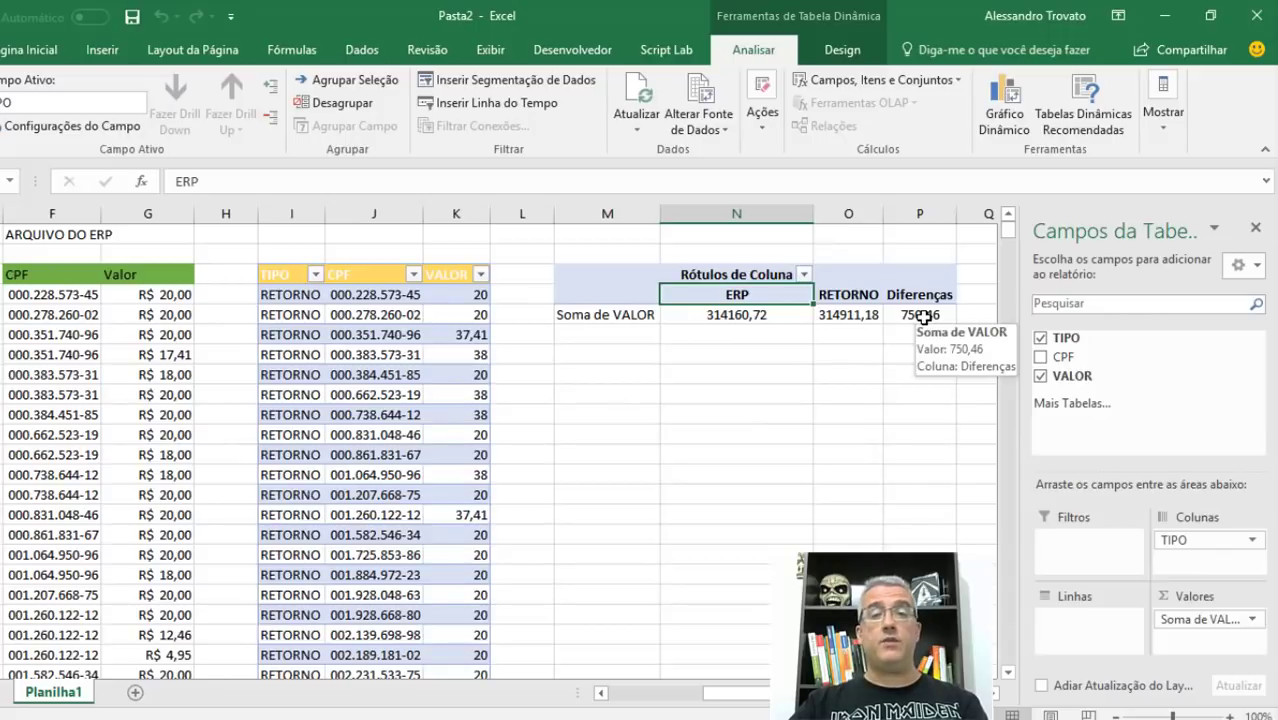
pyautogui.moveTo(832, 316)
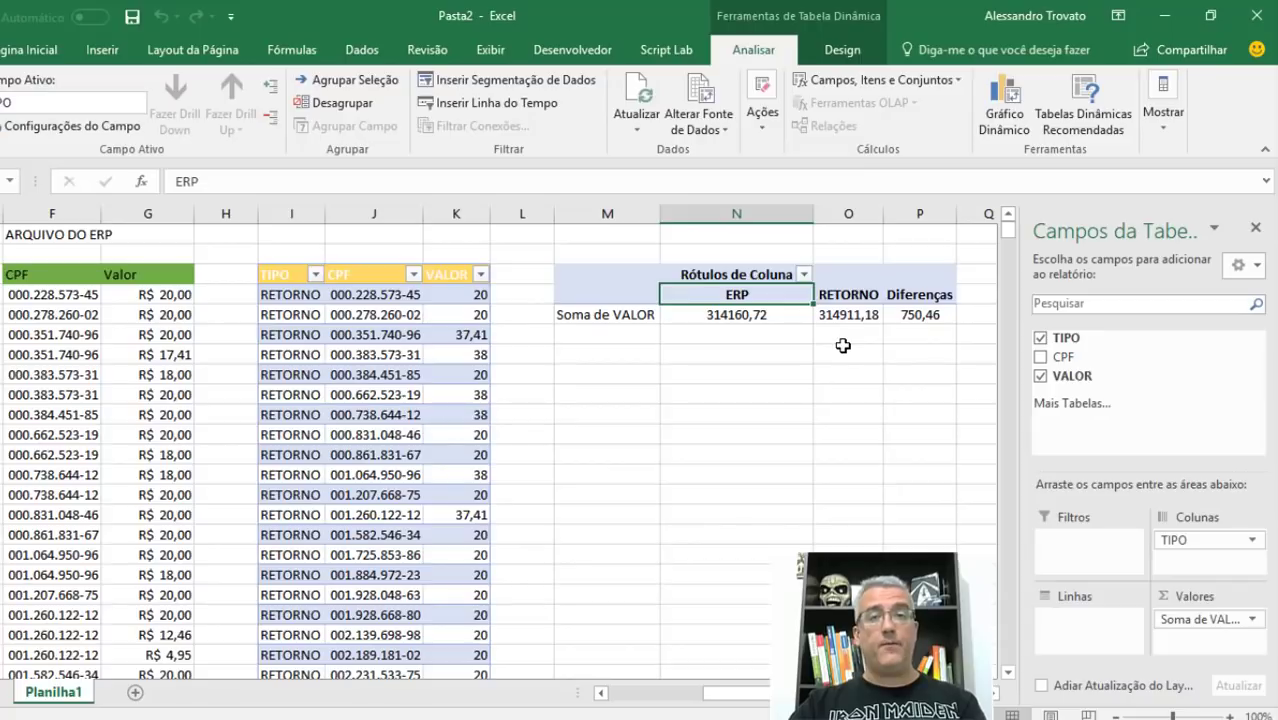
pyautogui.click(830, 375)
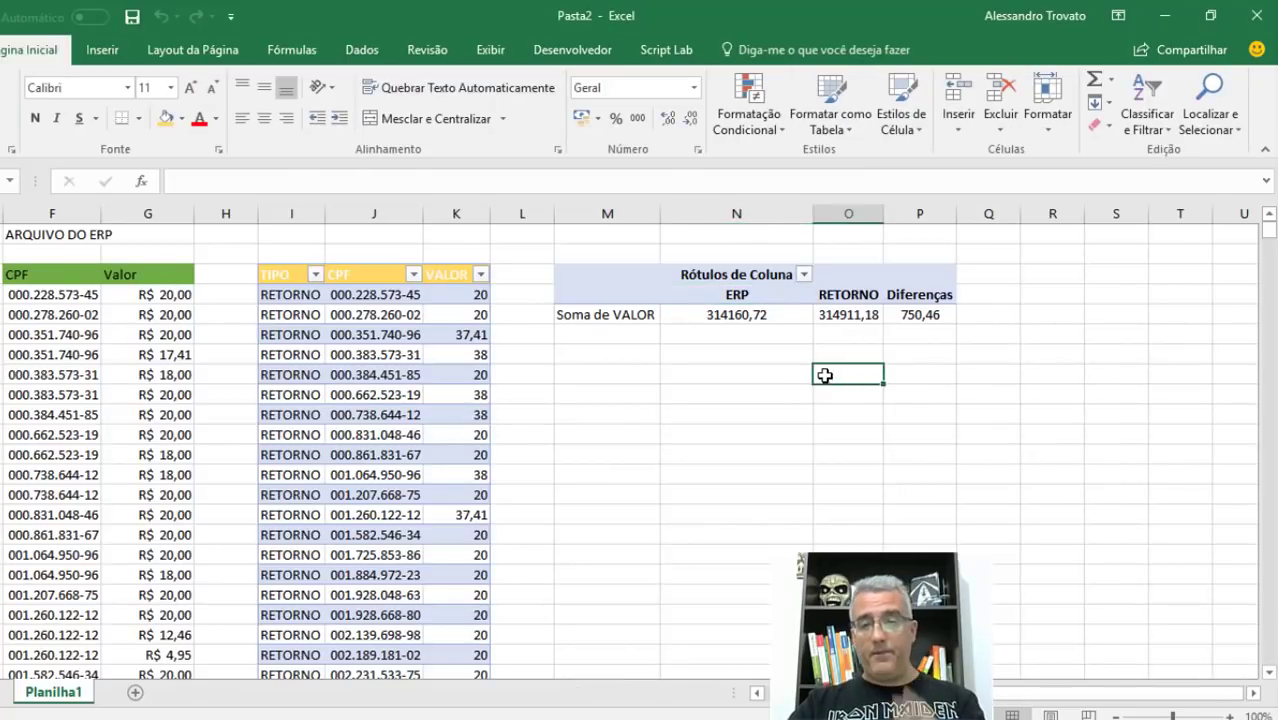
pyautogui.click(838, 316)
pyautogui.click(921, 316)
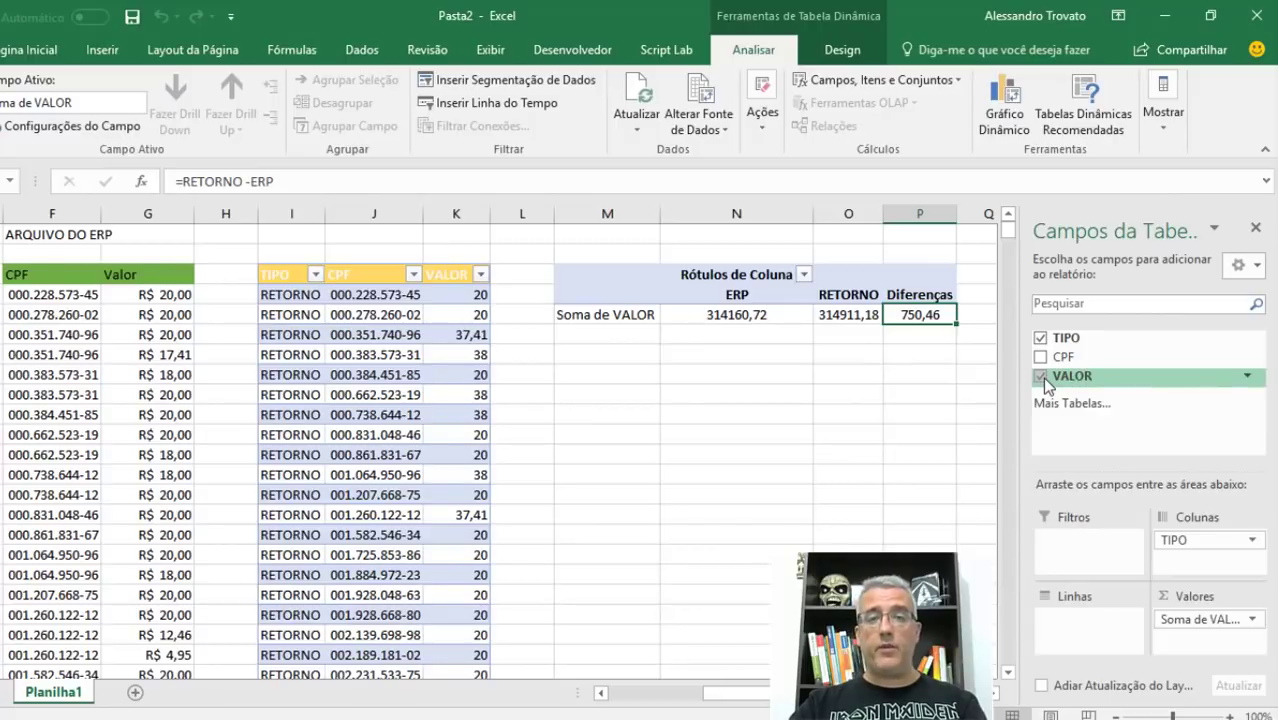
pyautogui.moveTo(1060, 357); pyautogui.dragTo(1062, 642)
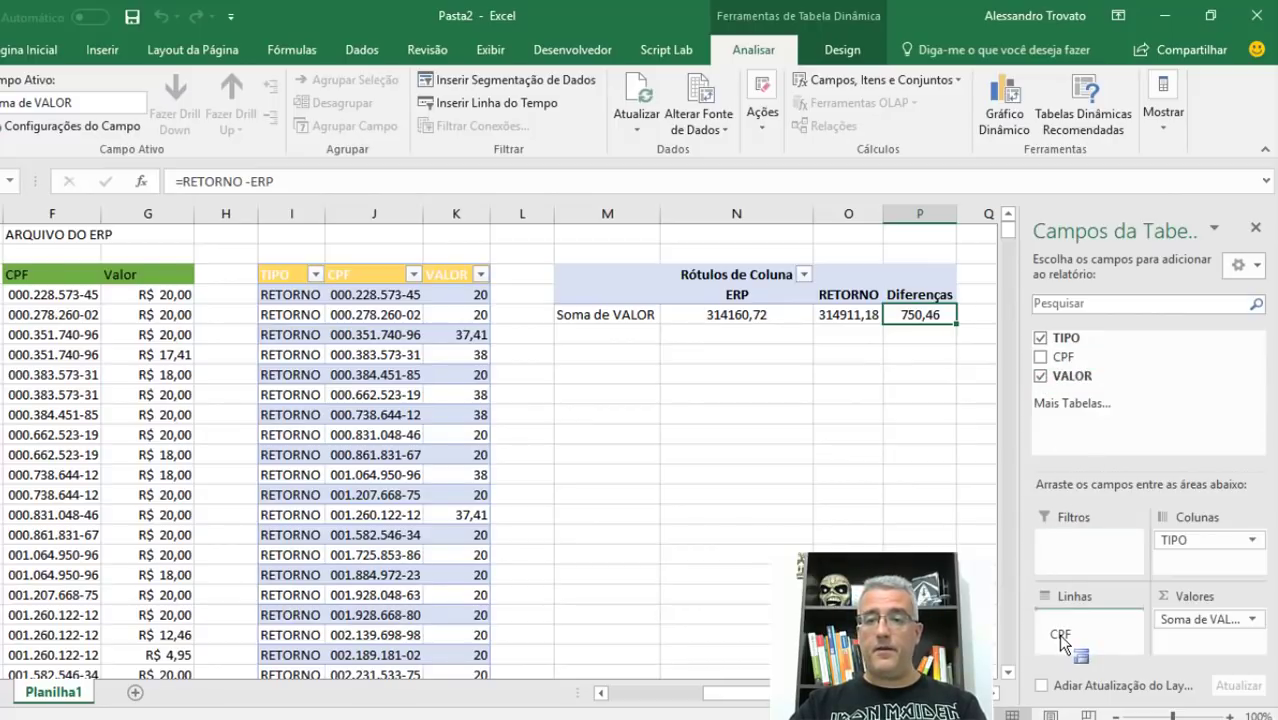
pyautogui.moveTo(1062, 642); pyautogui.dragTo(1062, 642)
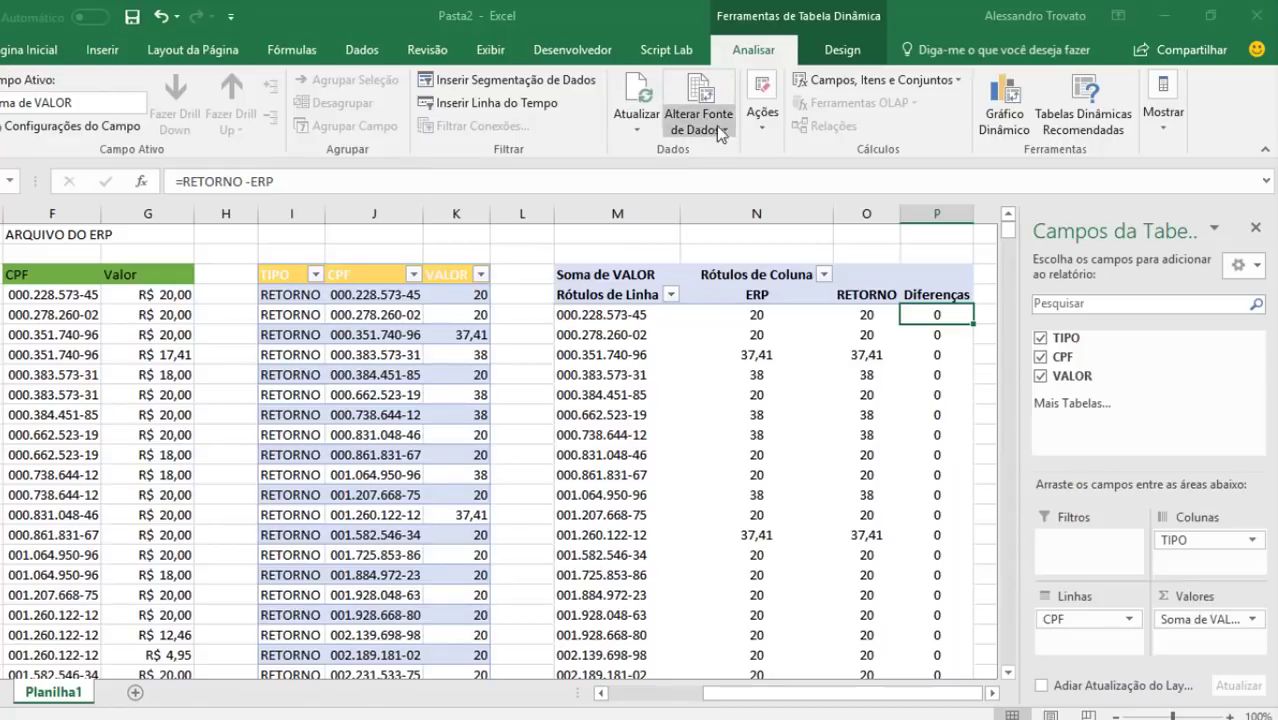
# Enable column grand totals in the pivot table's options.
pyautogui.click(1, 110)
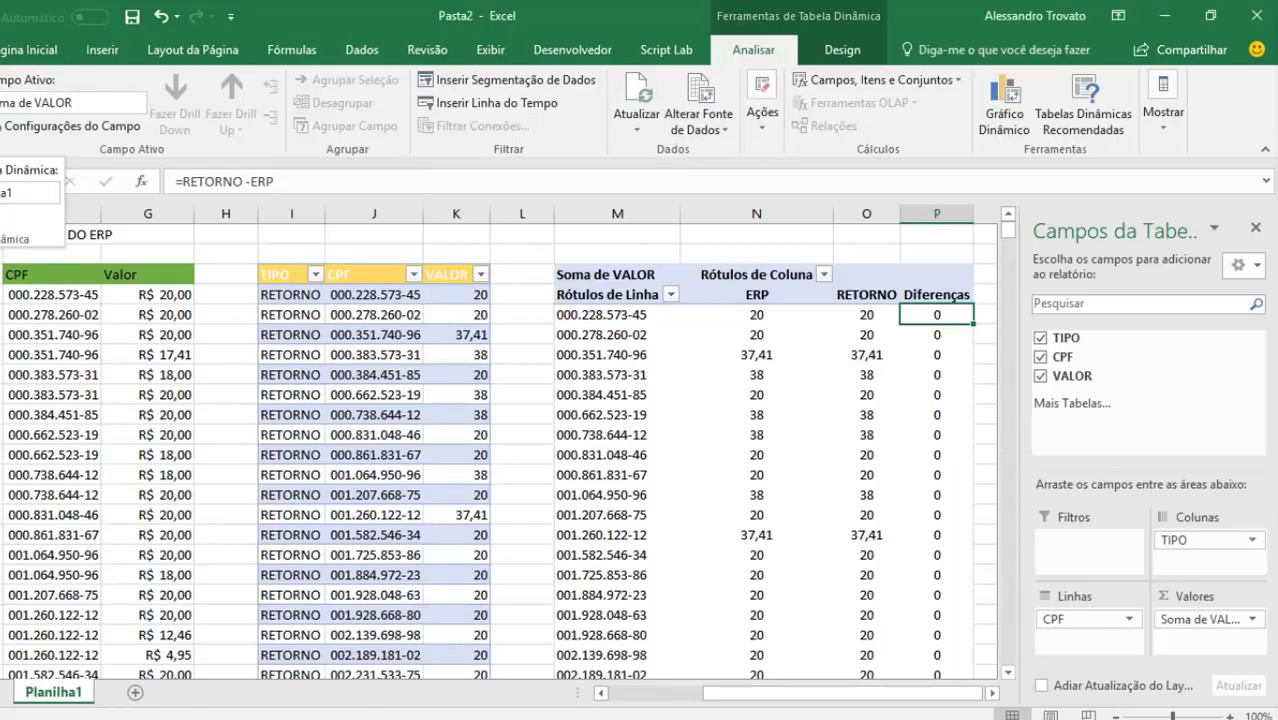
pyautogui.click(2, 215)
pyautogui.click(460, 198)
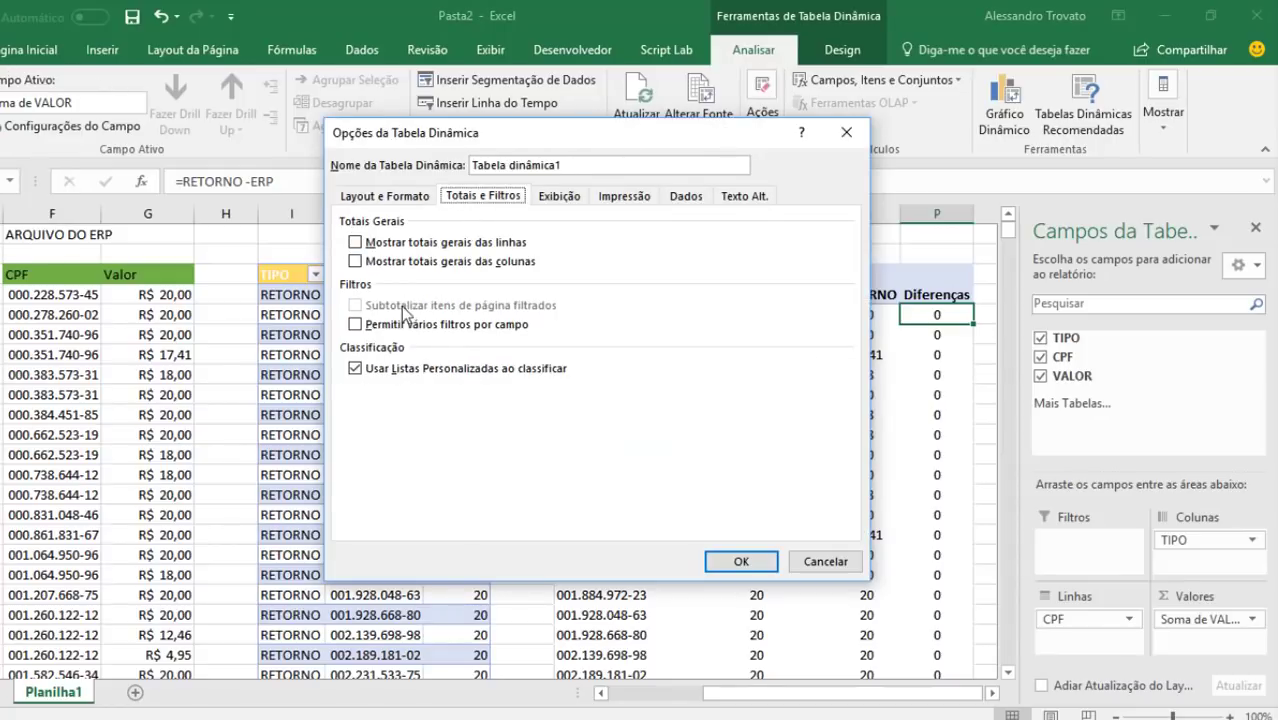
pyautogui.click(472, 243)
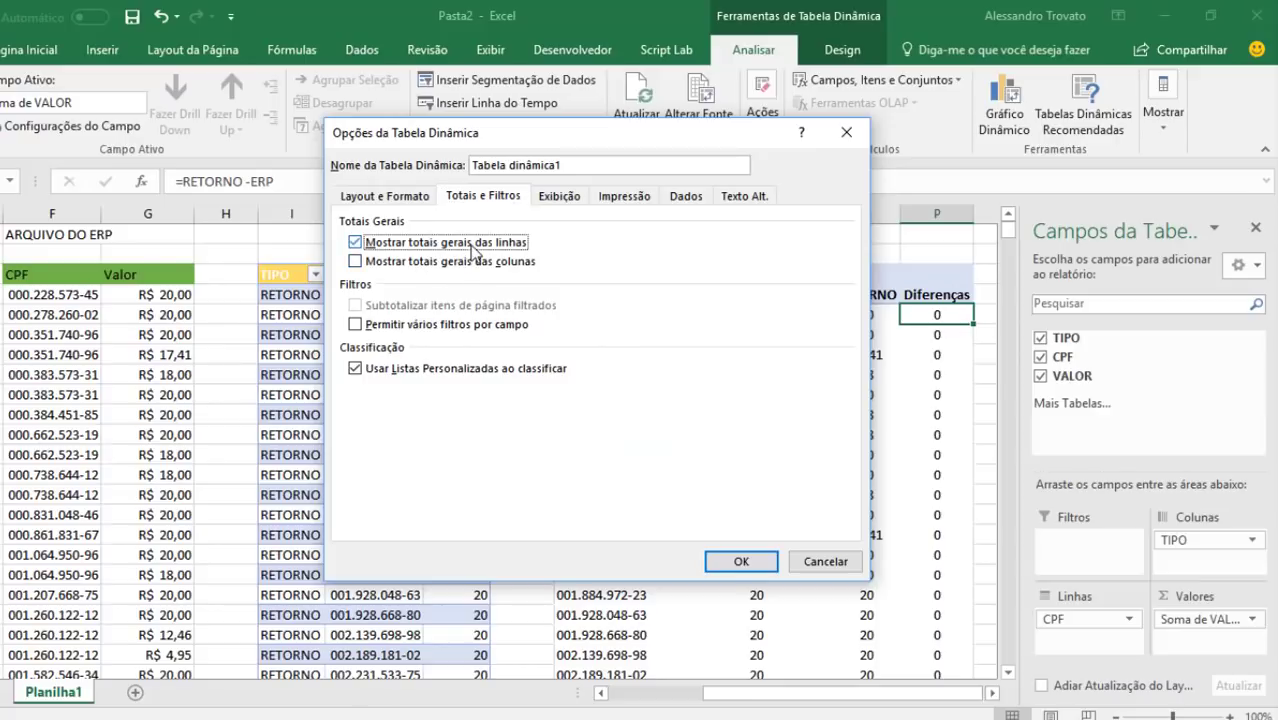
pyautogui.click(741, 560)
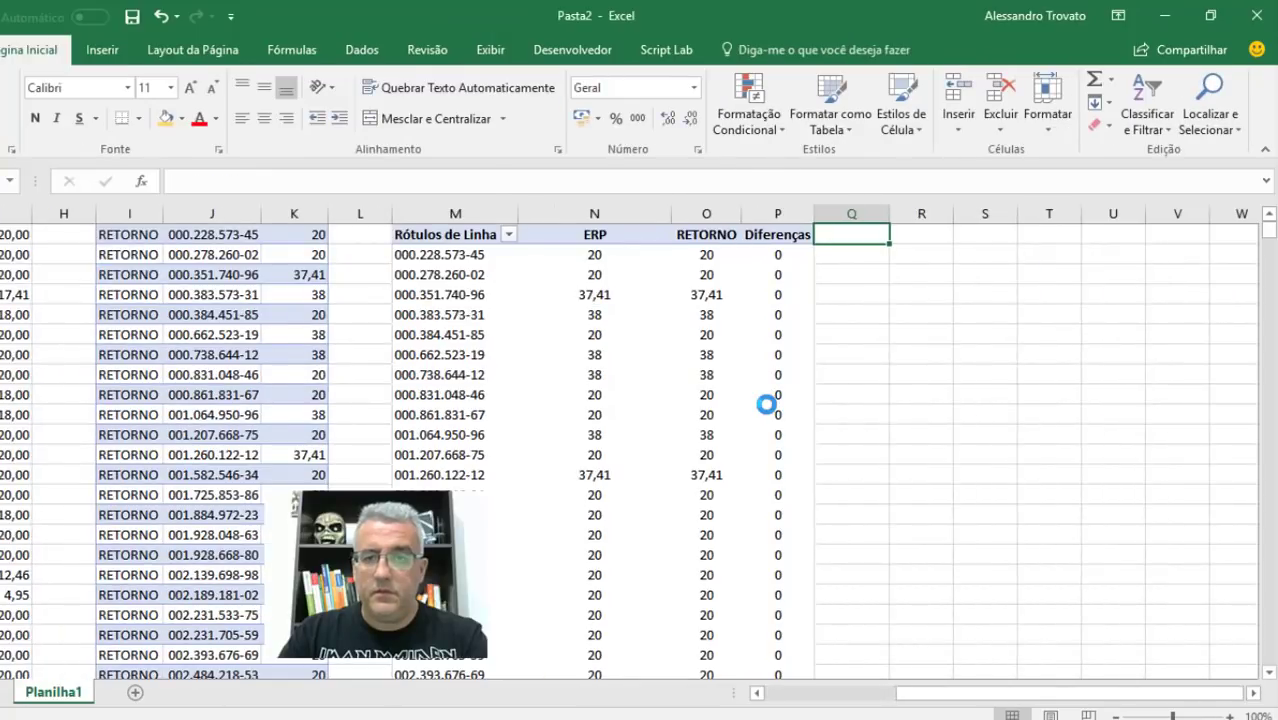
# Examine the grand totals of ERP, RETORNO and Diferenças at the end of the pivot table, and return to its header.
pyautogui.click(766, 404)
pyautogui.hotkey('ctrl', 'Down')
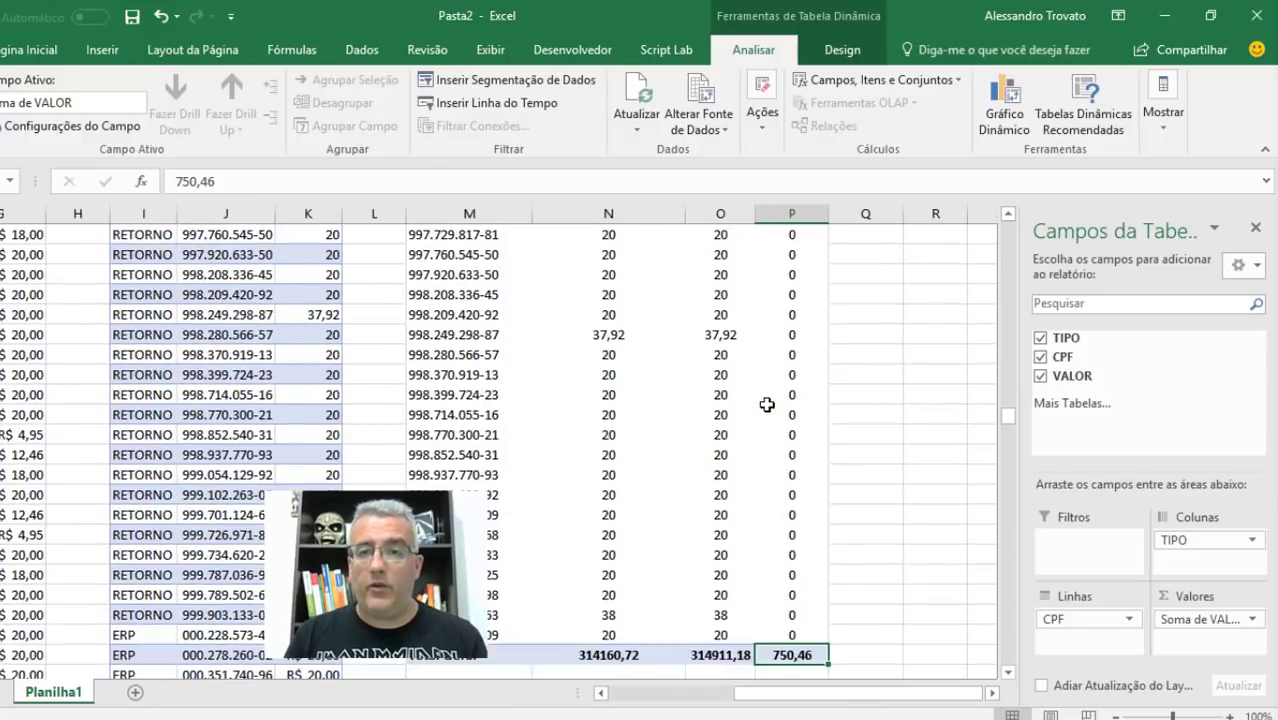
pyautogui.press('Down')
pyautogui.scroll(-1, 810, 470)
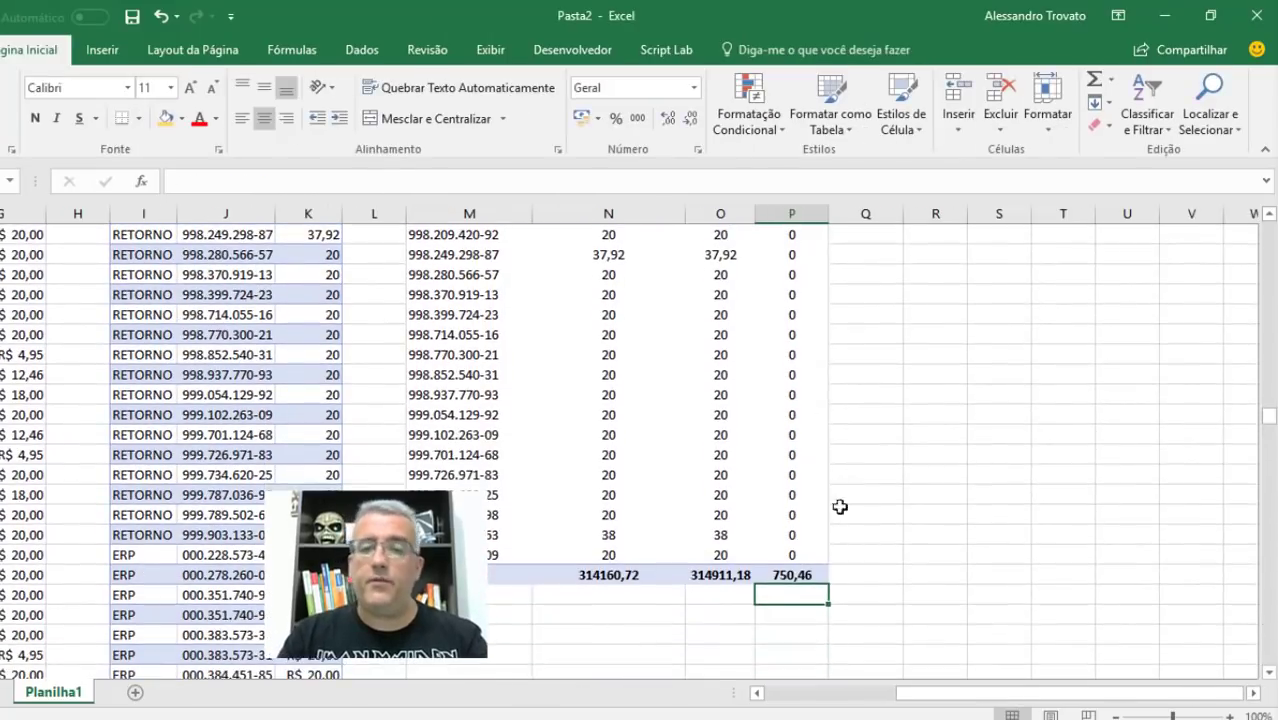
pyautogui.click(815, 569)
pyautogui.click(750, 452)
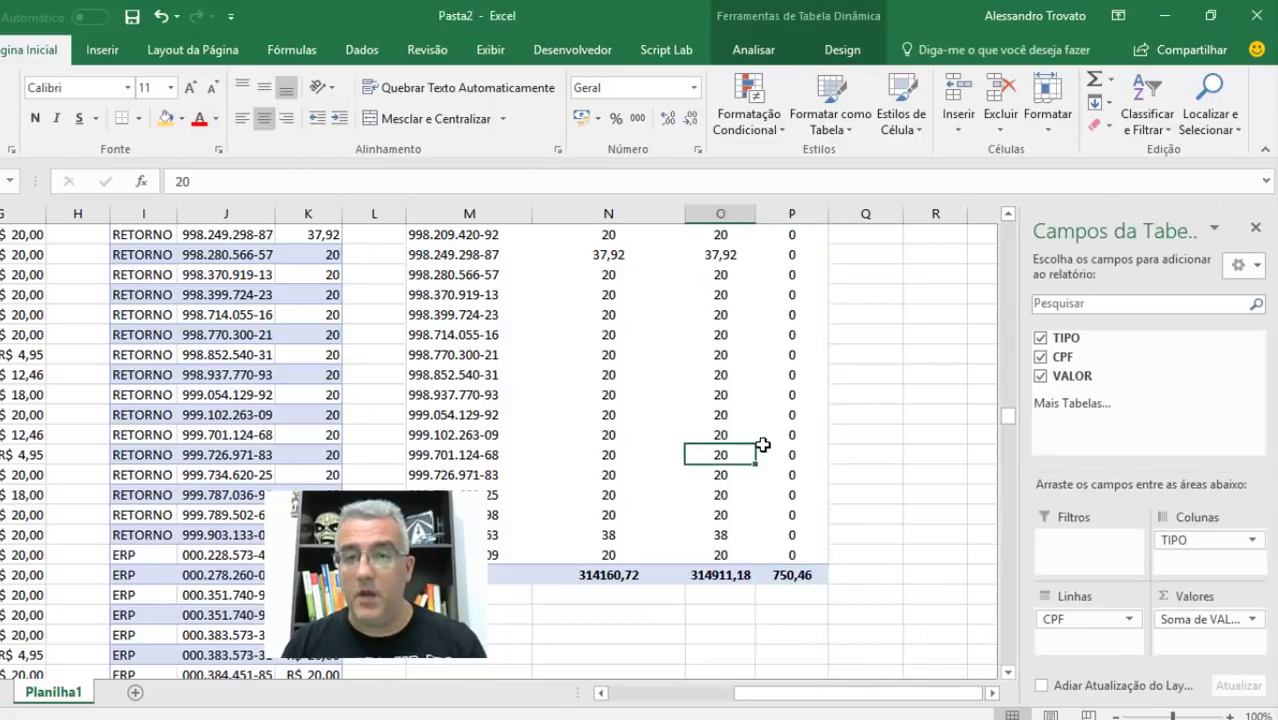
pyautogui.hotkey('ctrl', 'Up')
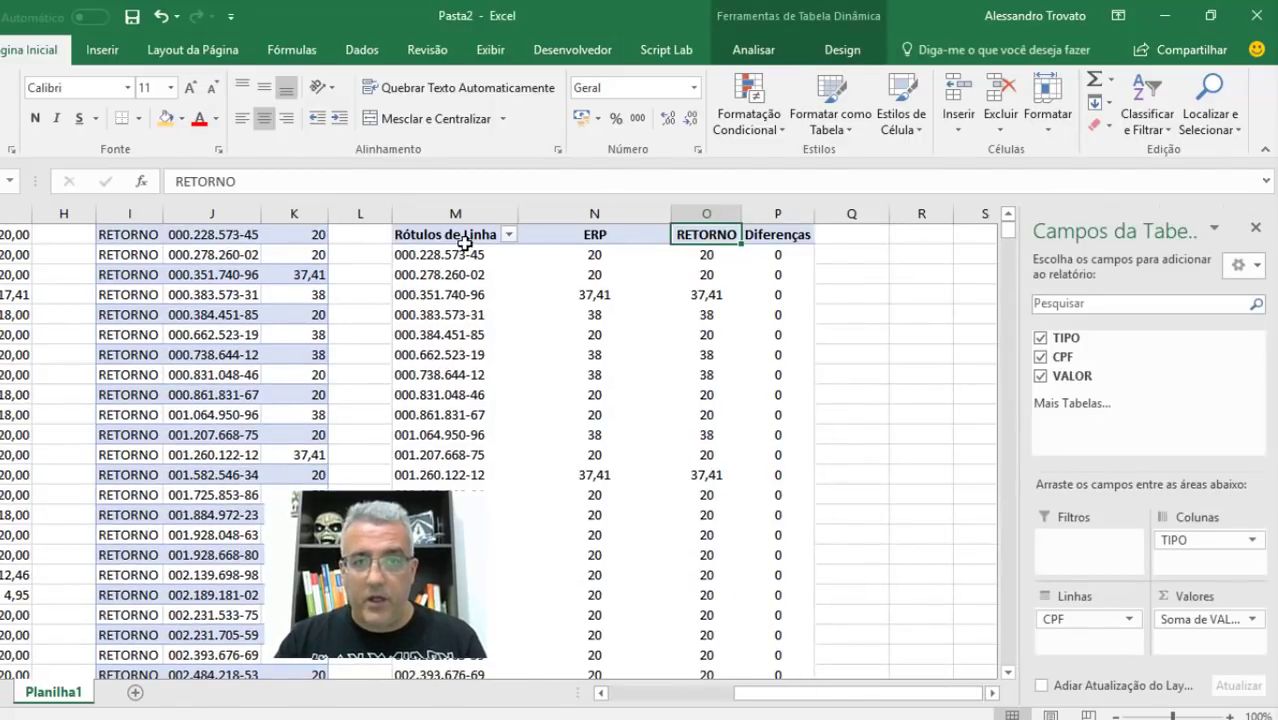
pyautogui.click(508, 235)
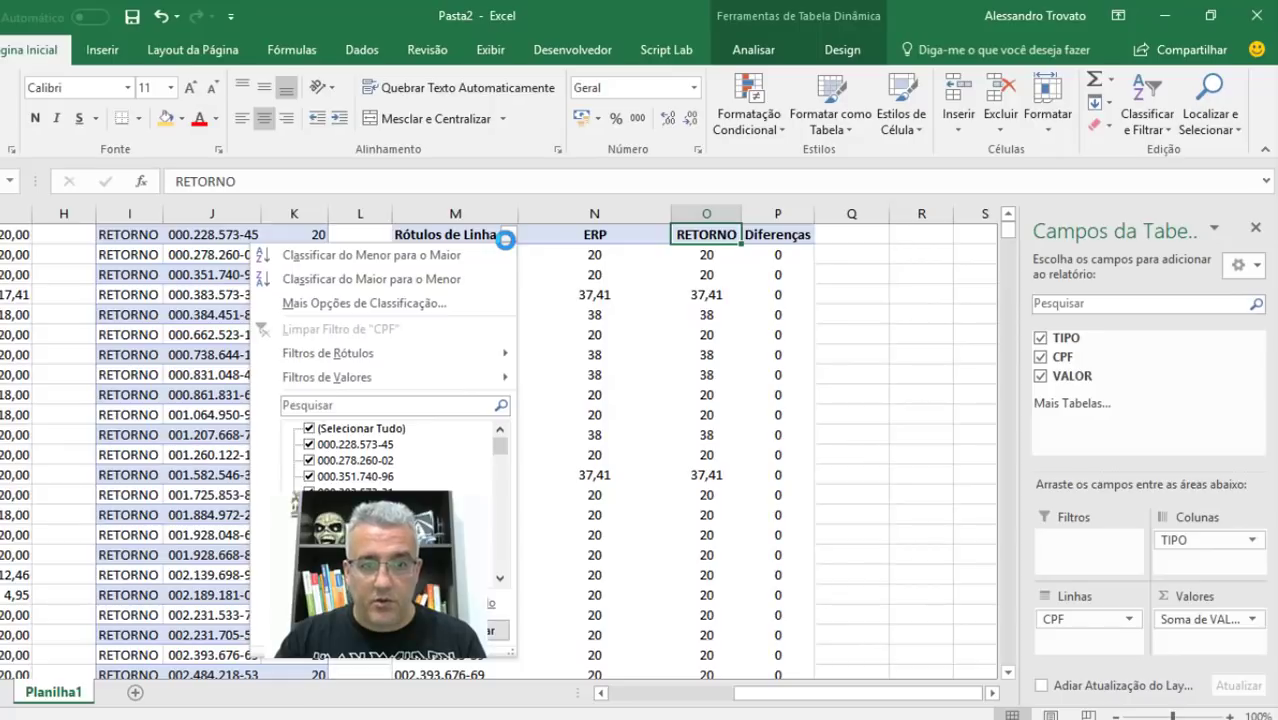
pyautogui.press('Escape')
pyautogui.scroll(1, 790, 337)
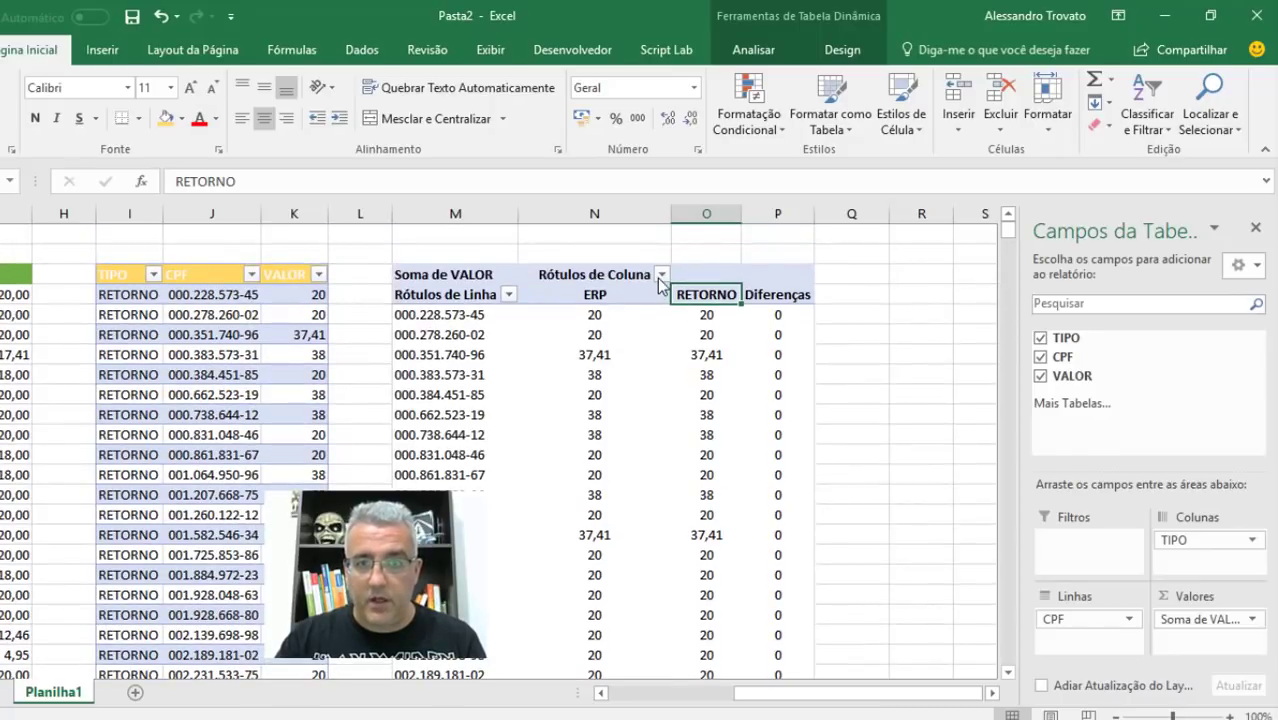
pyautogui.click(661, 275)
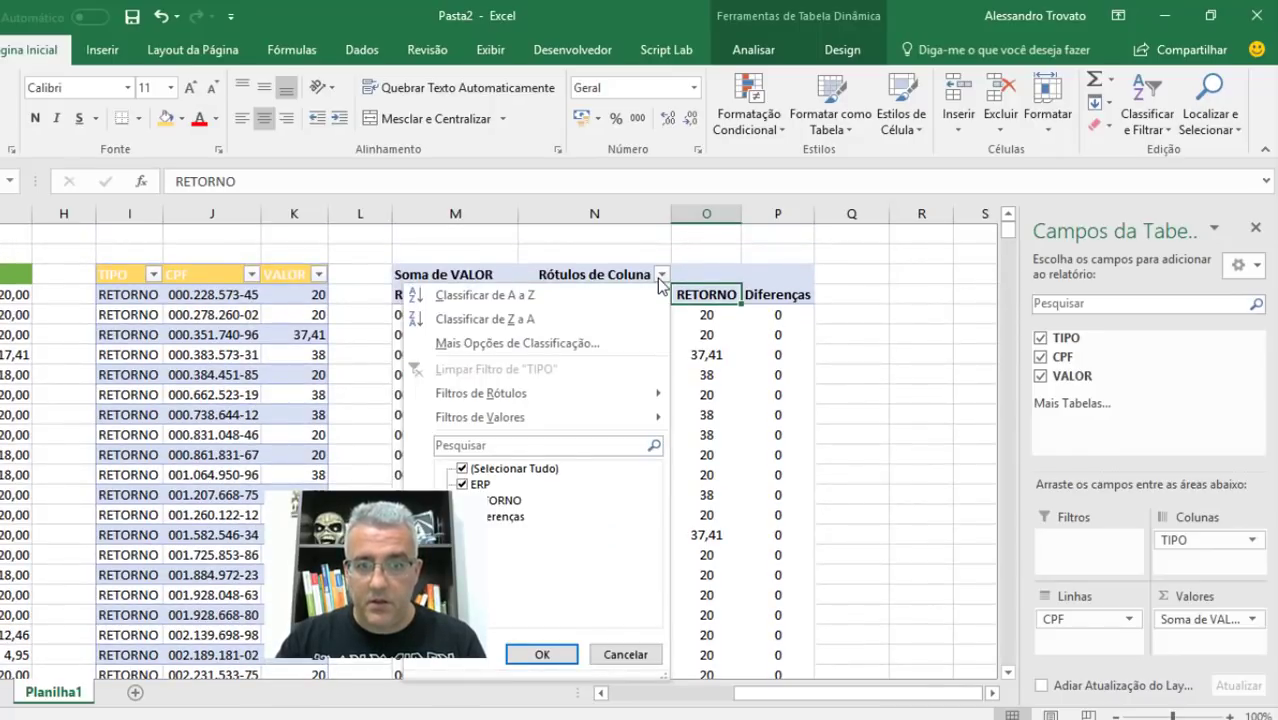
pyautogui.moveTo(598, 414)
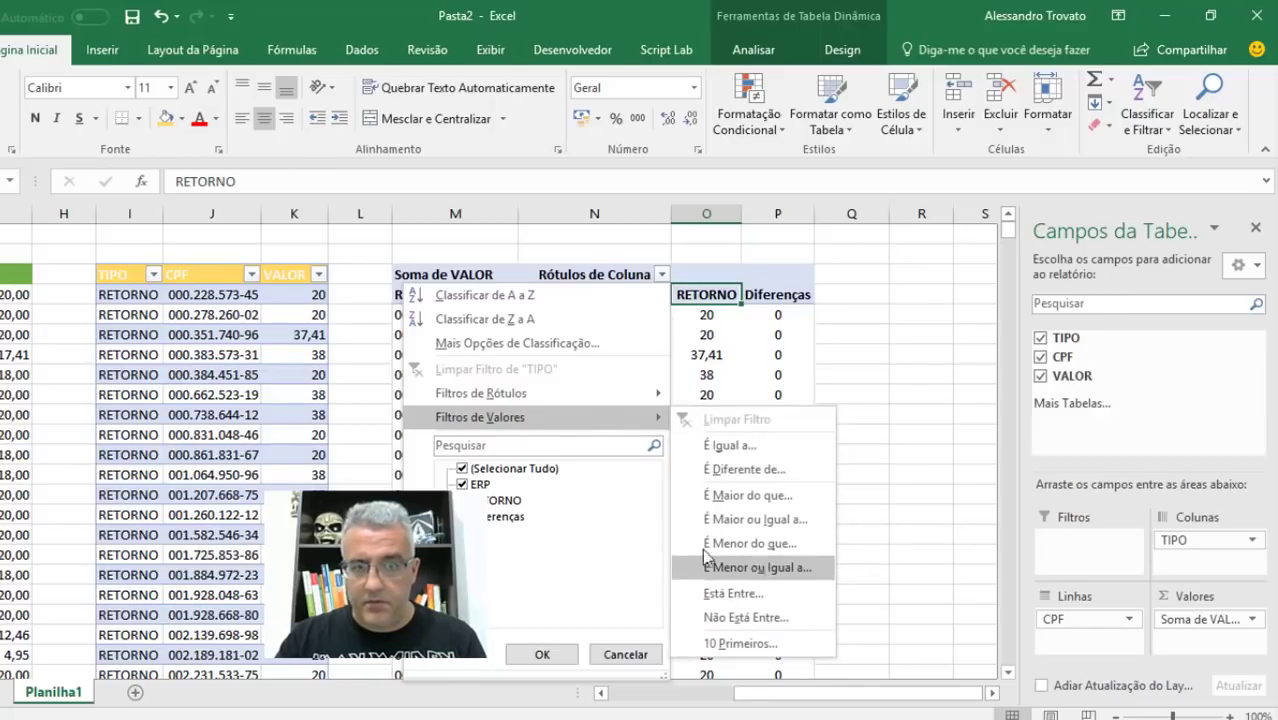
pyautogui.press('Escape')
# Sort the pivot table's CPF row labels in descending order by Soma de VALOR.
pyautogui.click(508, 294)
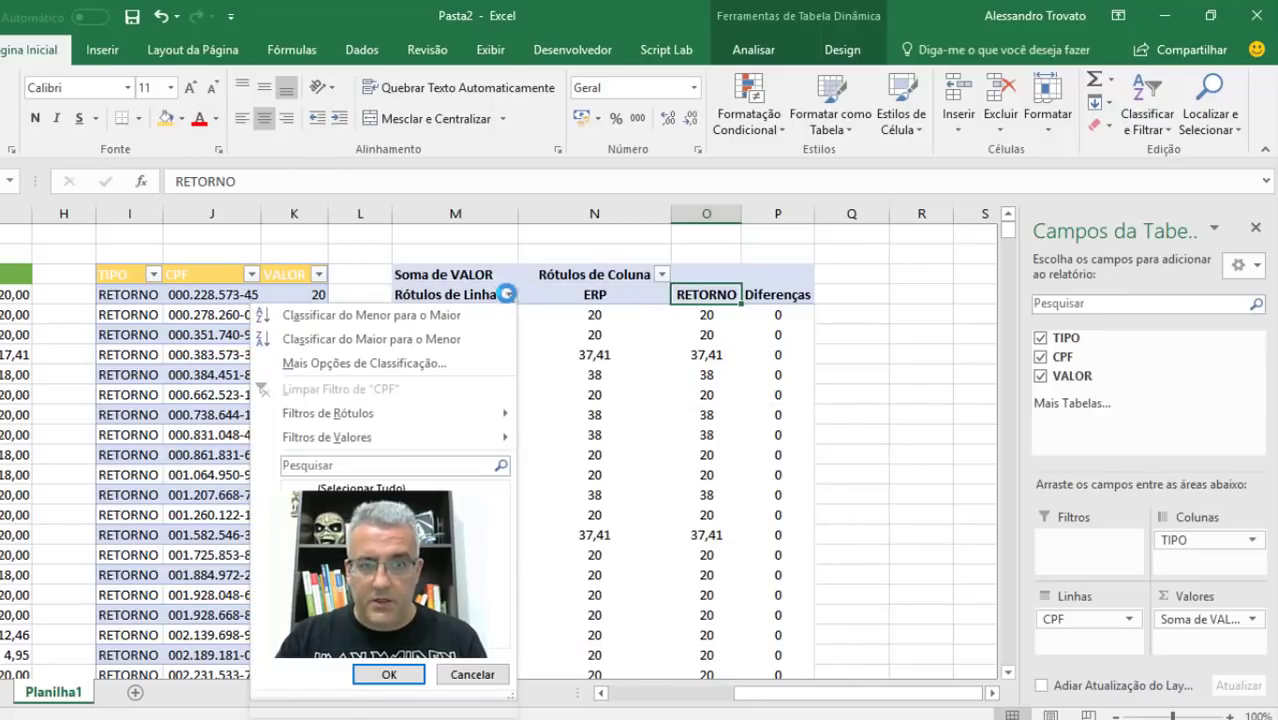
pyautogui.click(375, 362)
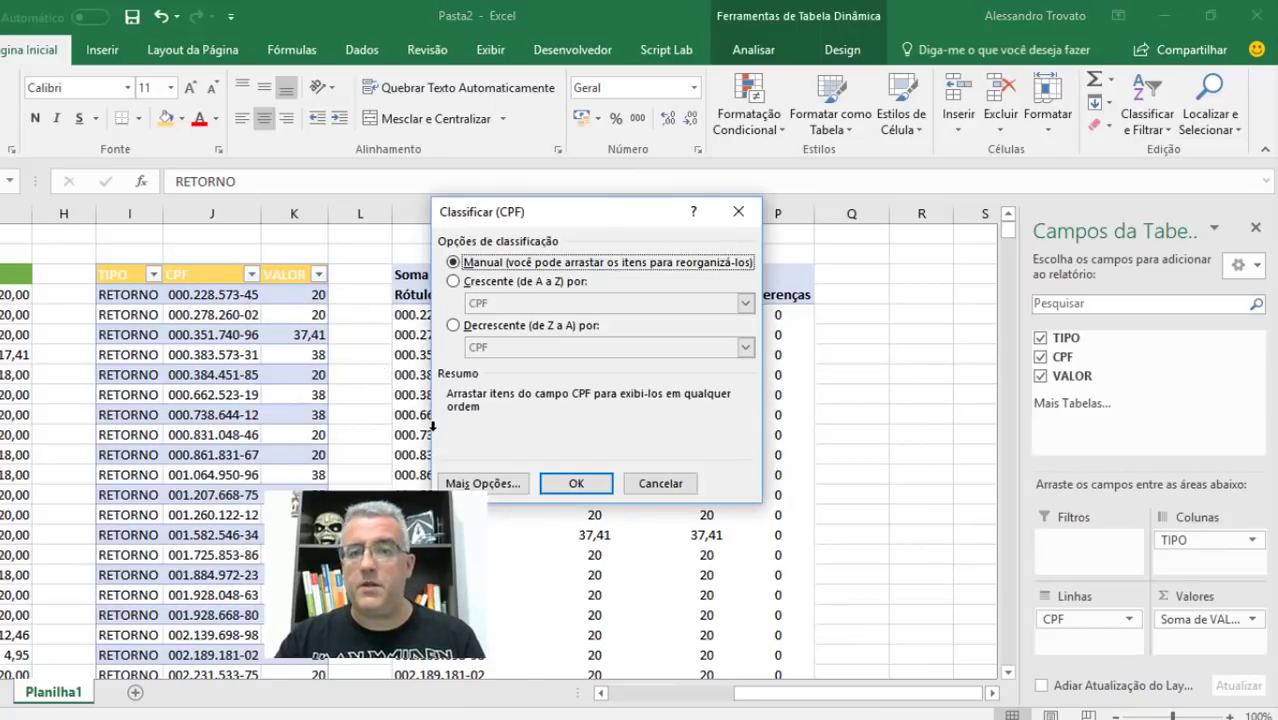
pyautogui.click(487, 325)
pyautogui.click(518, 345)
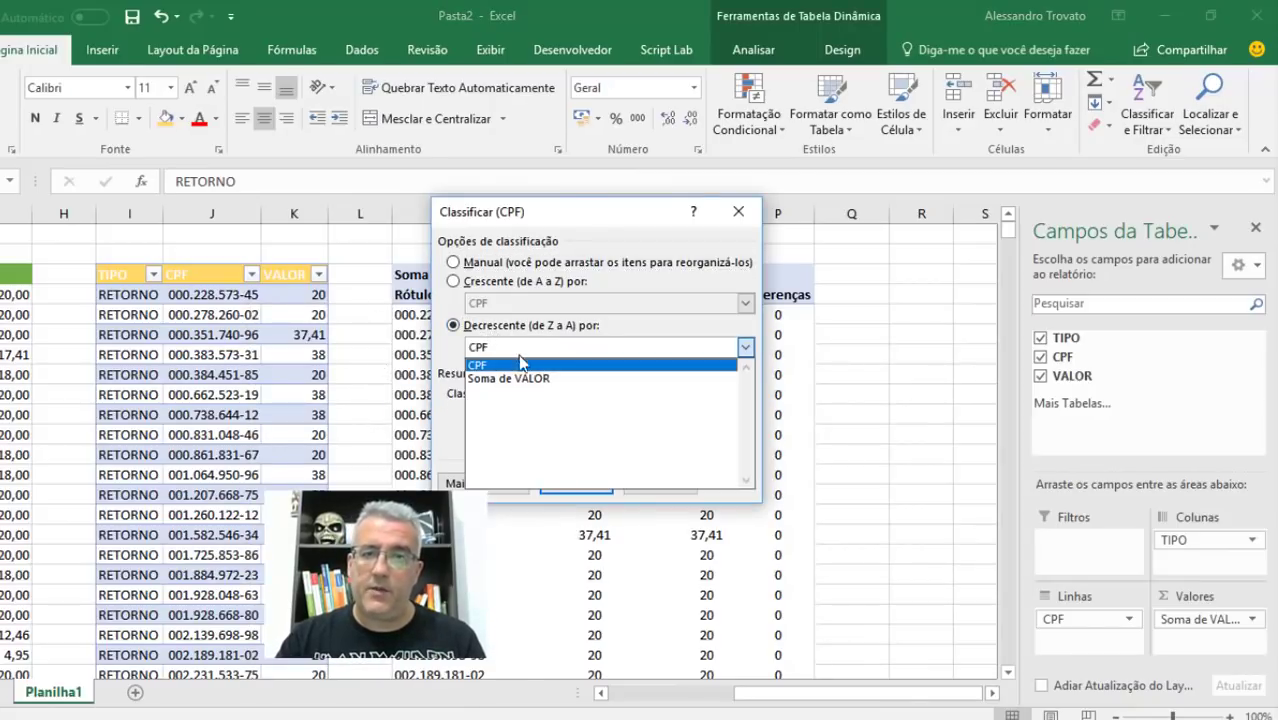
pyautogui.click(513, 377)
pyautogui.click(572, 483)
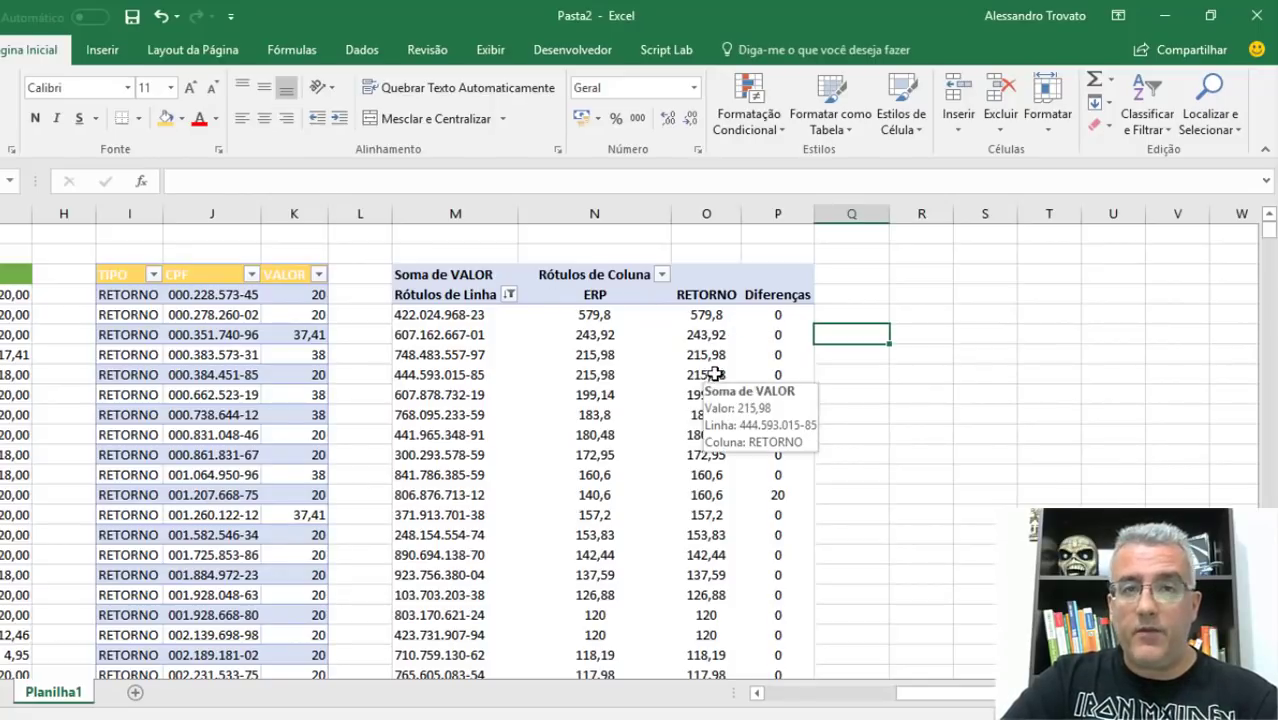
pyautogui.moveTo(743, 359)
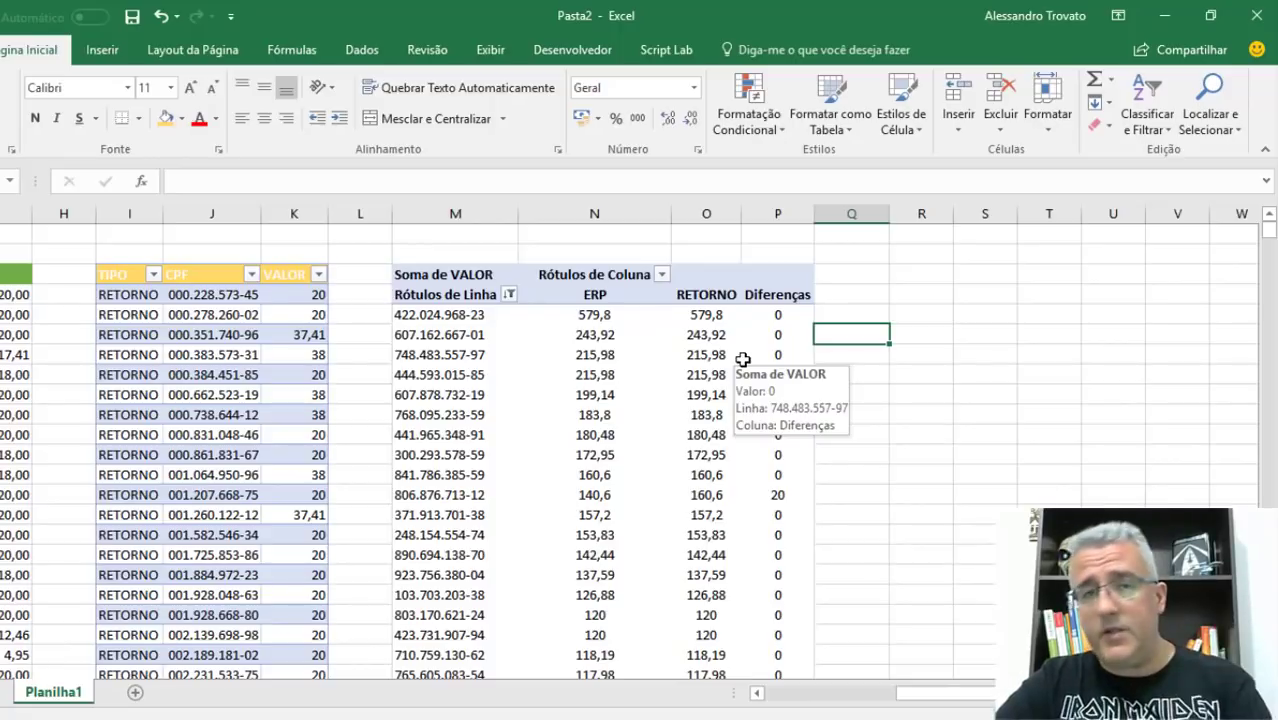
pyautogui.click(770, 352)
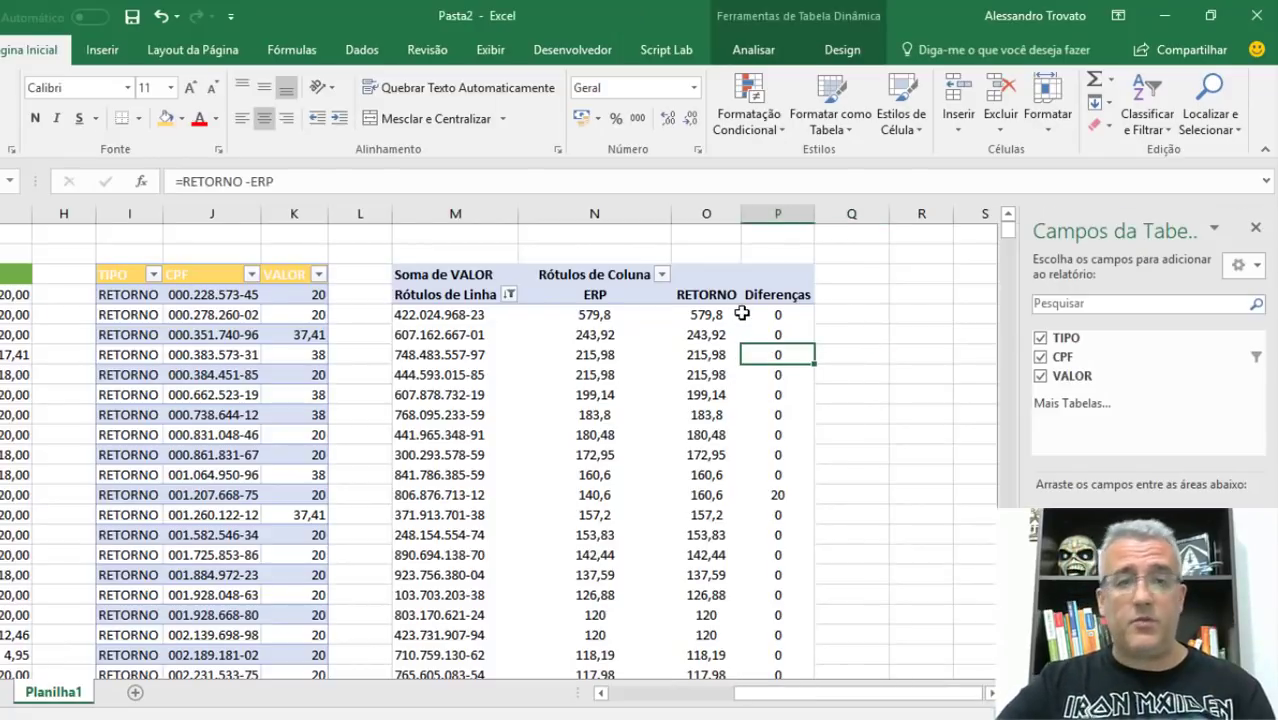
# Copy the pivot table's CPF labels, ERP, RETORNO and Diferenças columns from the header row through Total Geral.
pyautogui.press('Left')
pyautogui.press('Up')
pyautogui.press('Up')
pyautogui.press('Up')
pyautogui.press('Left')
pyautogui.press('Left')
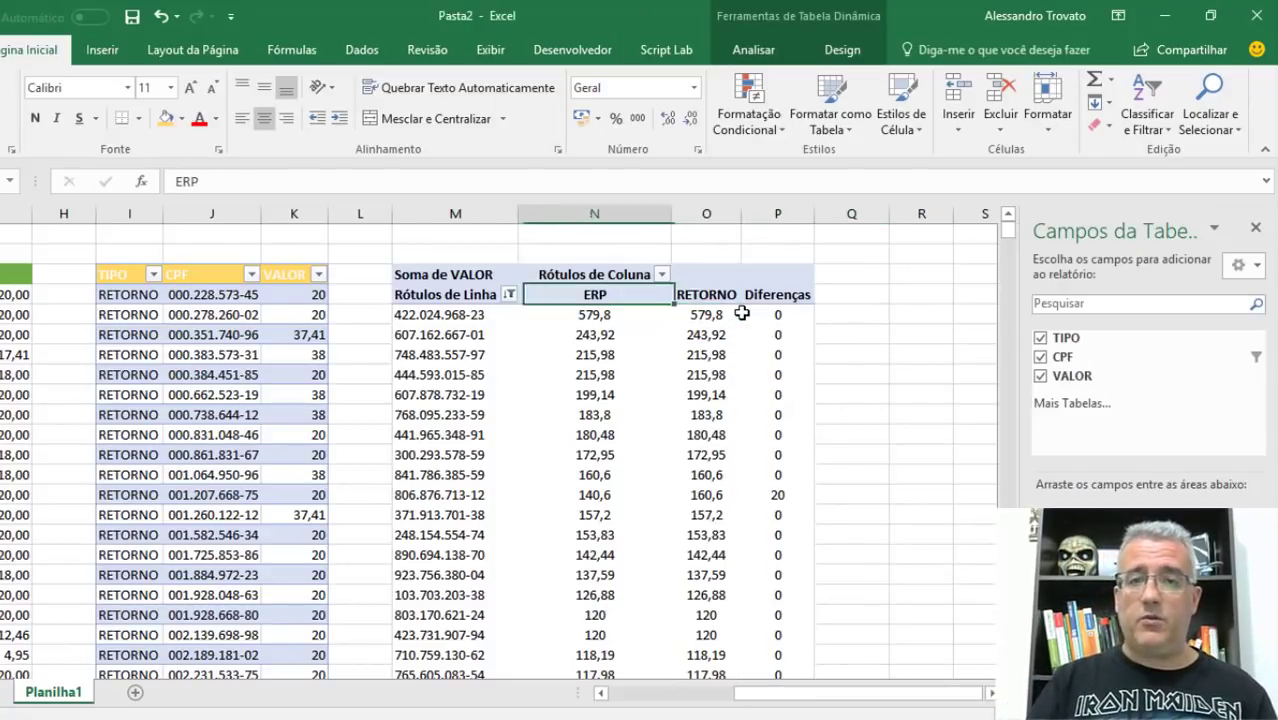
pyautogui.hotkey('ctrl', 'shift', 'Right')
pyautogui.hotkey('ctrl', 'shift', 'Down')
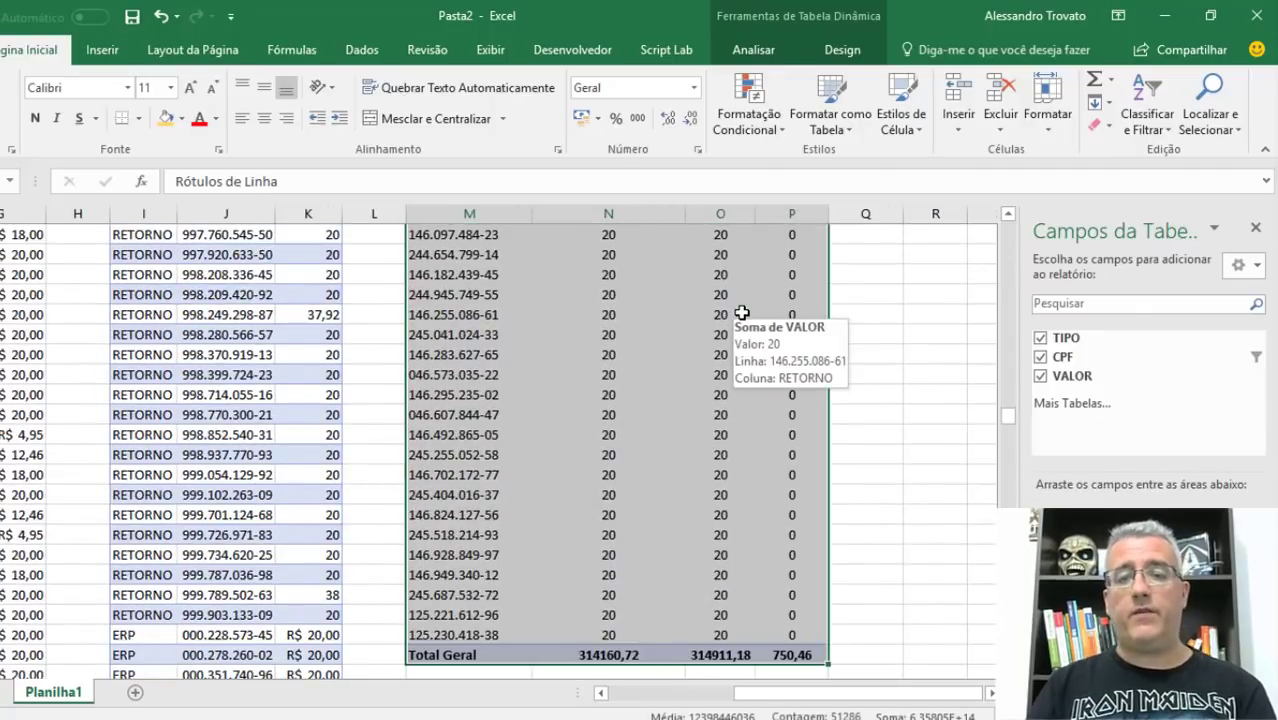
pyautogui.hotkey('ctrl', 'c')
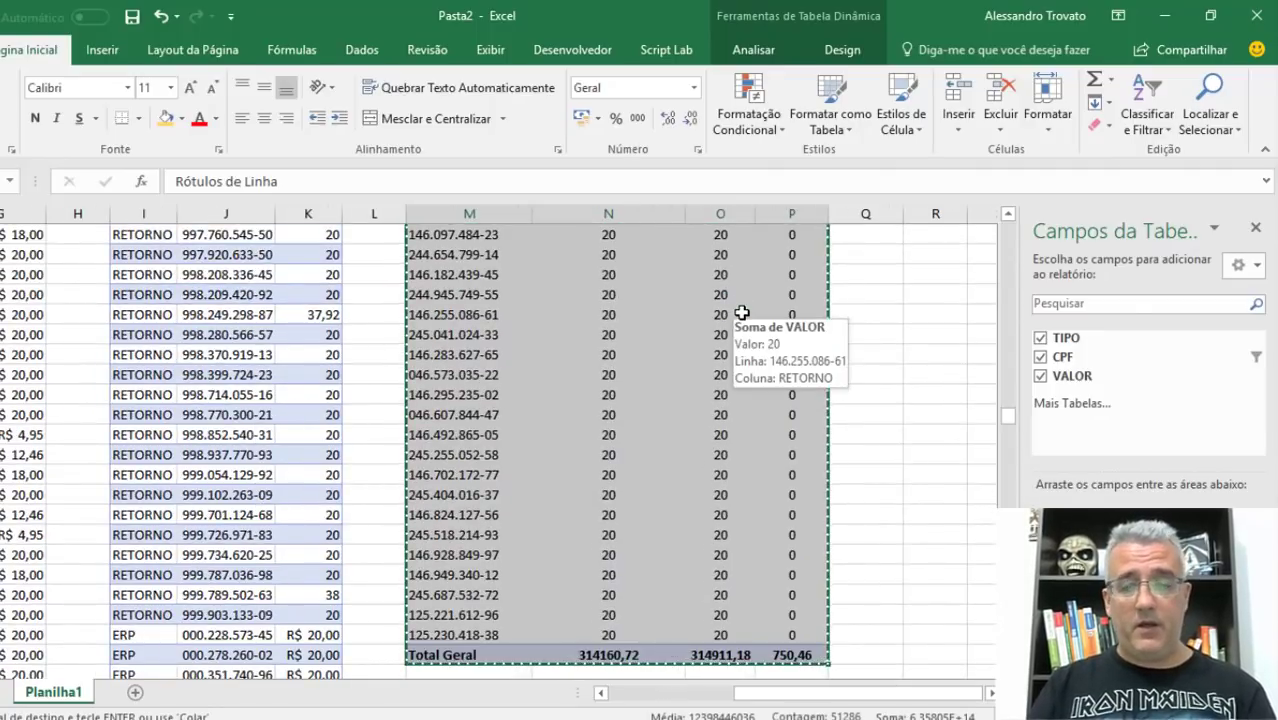
pyautogui.press('Right')
pyautogui.press('Right')
pyautogui.press('Right')
pyautogui.press('Right')
pyautogui.press('Right')
pyautogui.press('Right')
pyautogui.press('Left')
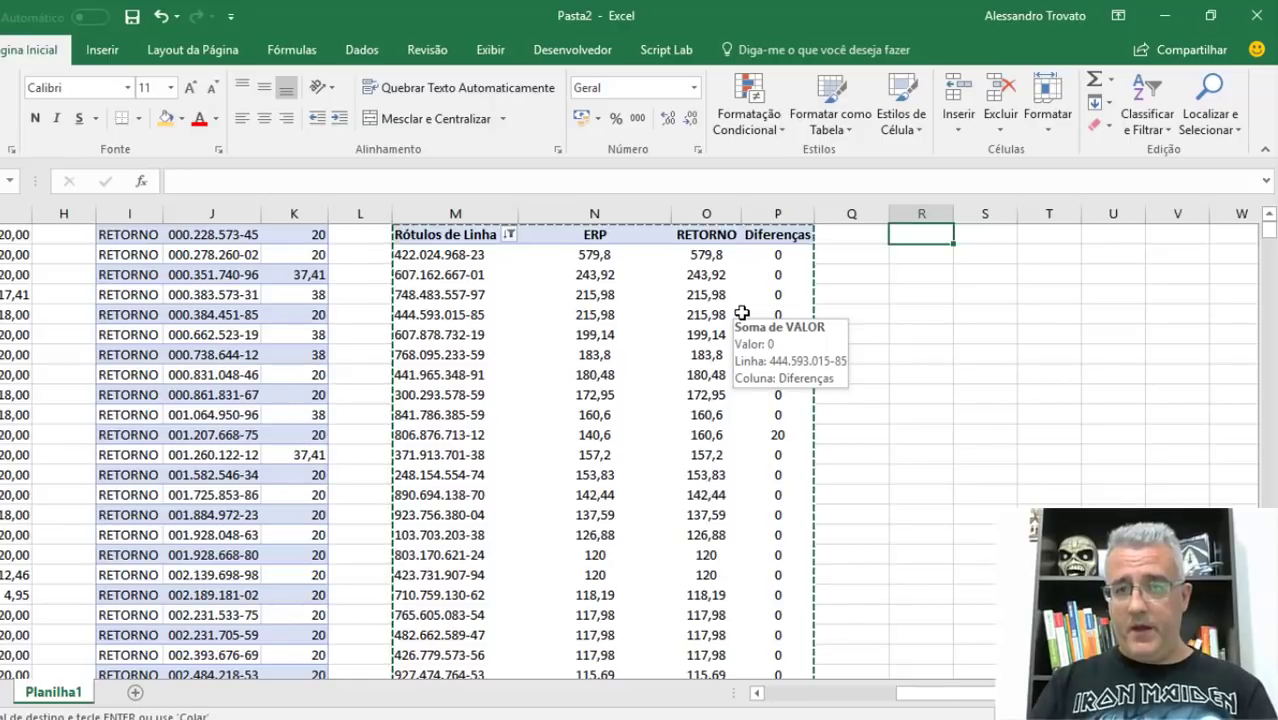
pyautogui.press('alt')
pyautogui.press('c')
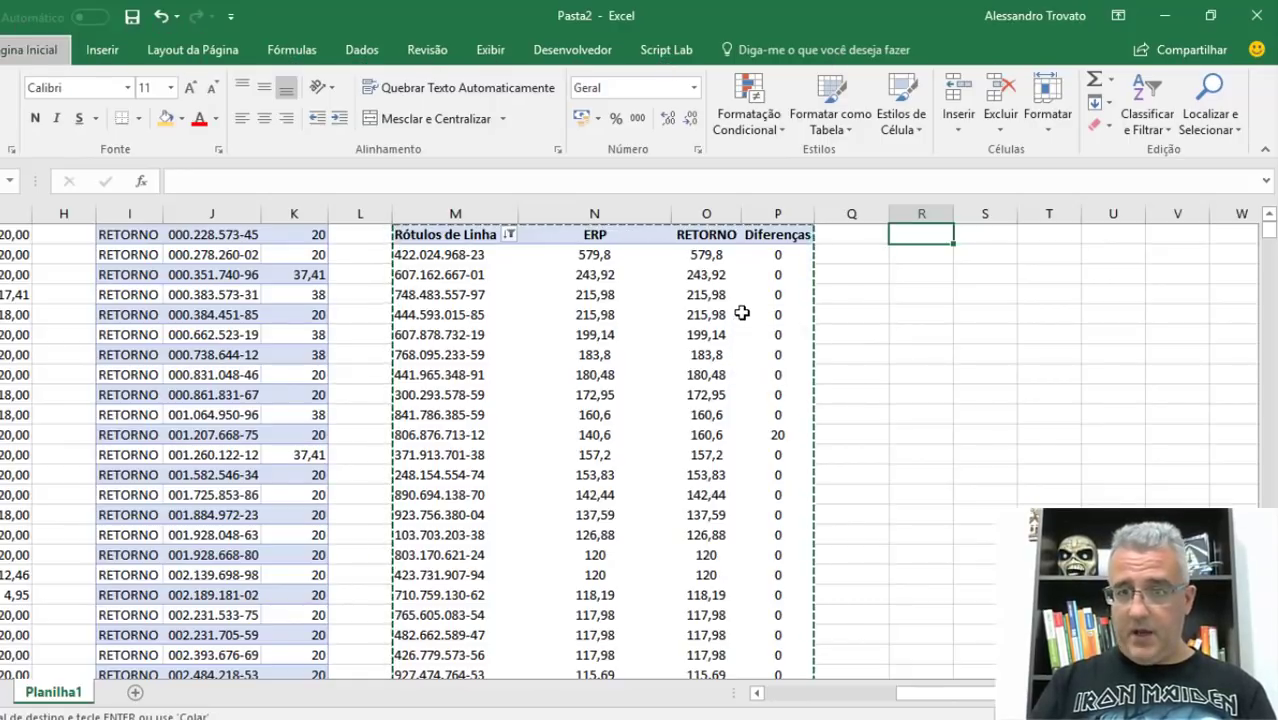
pyautogui.press('Escape')
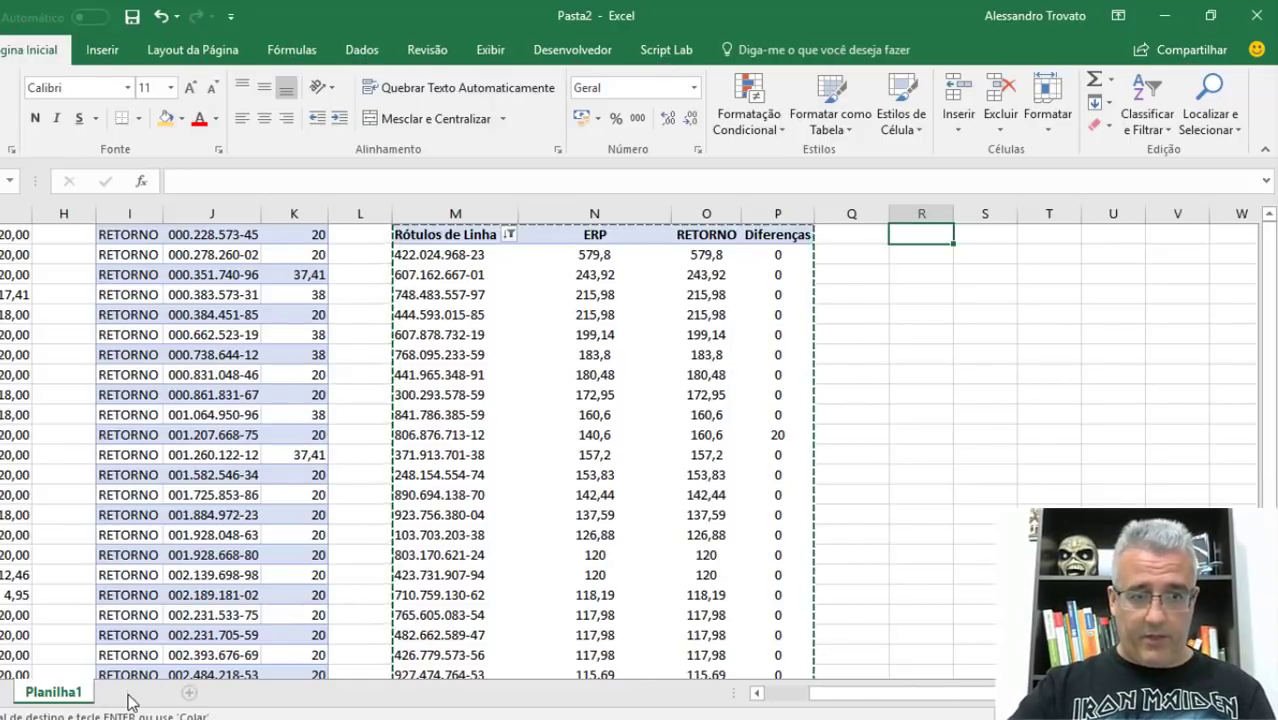
# Add a new worksheet and paste the copied pivot table data starting at cell A1.
pyautogui.click(135, 692)
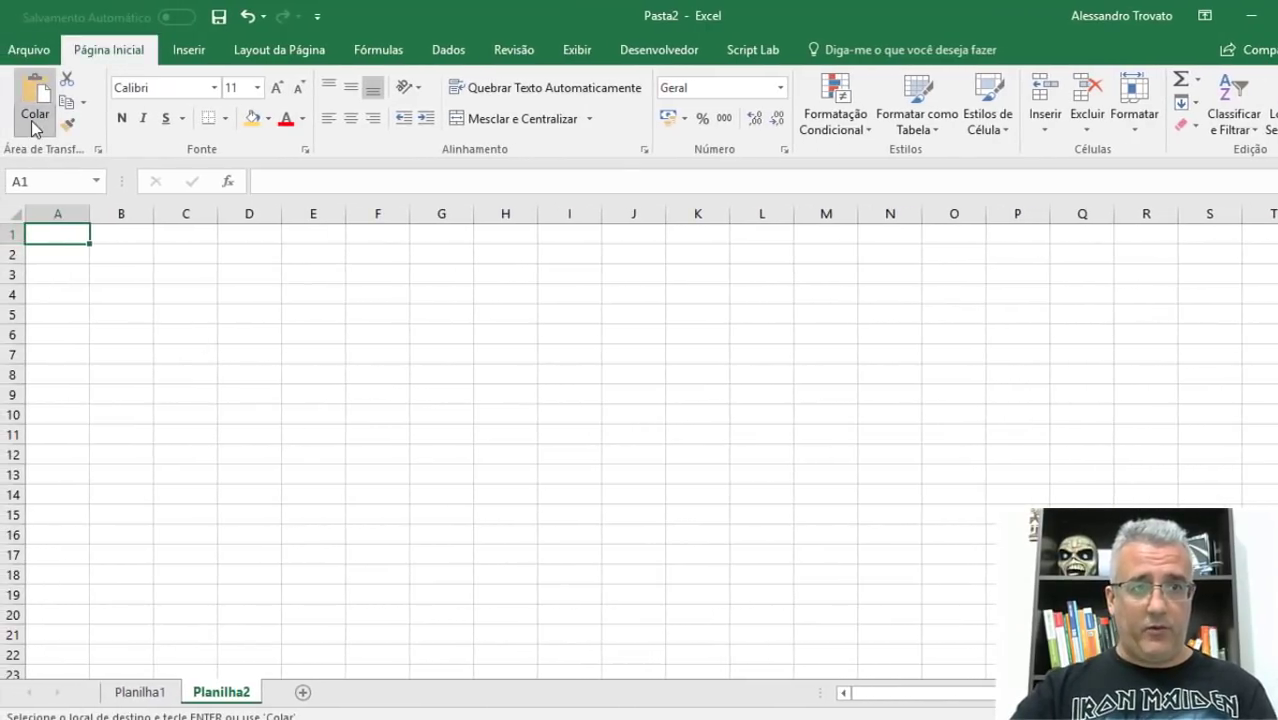
pyautogui.click(33, 123)
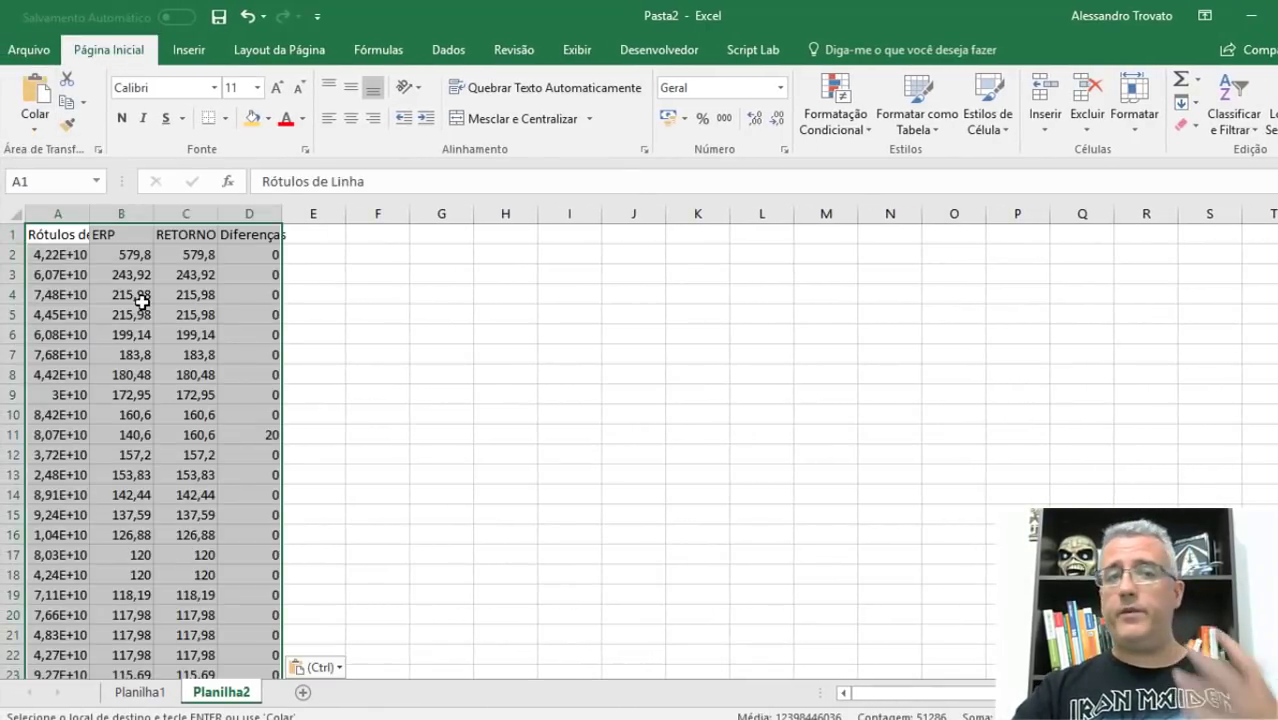
pyautogui.click(142, 301)
pyautogui.click(247, 228)
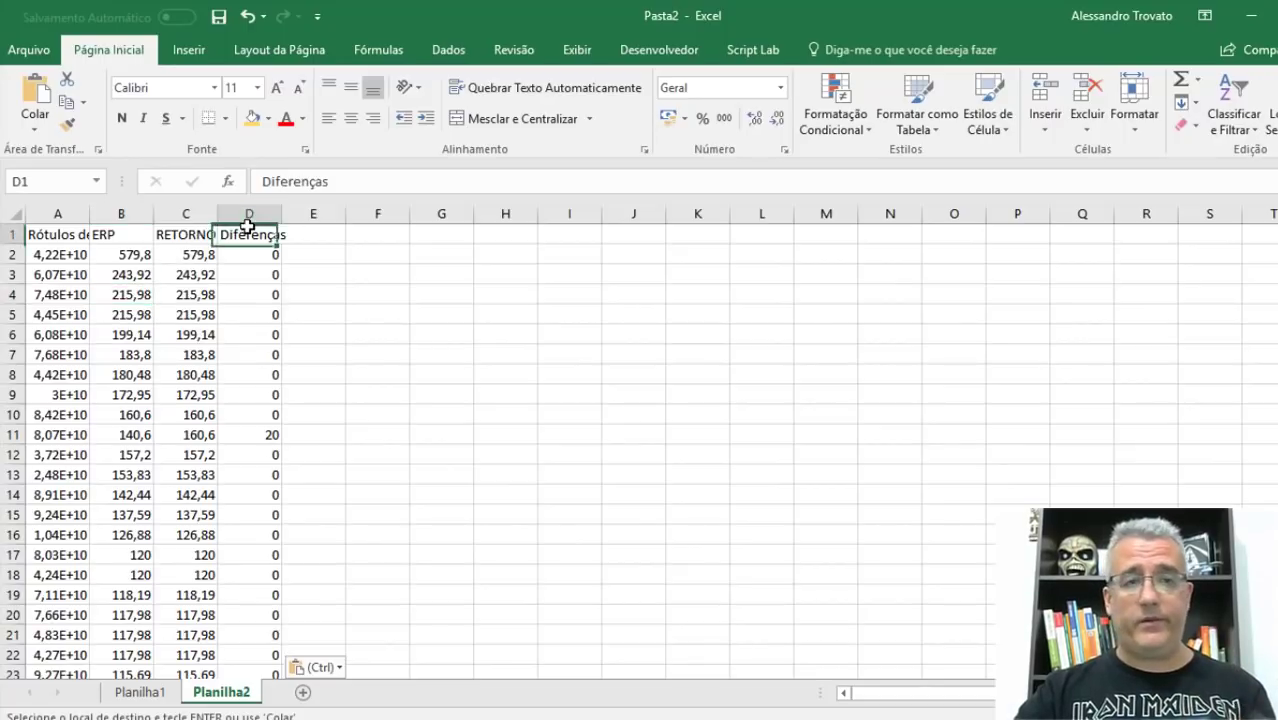
# Sort the pasted data by Diferenças from largest to smallest, leaving the Total Geral row out of the sort.
pyautogui.hotkey('ctrl', 'Home')
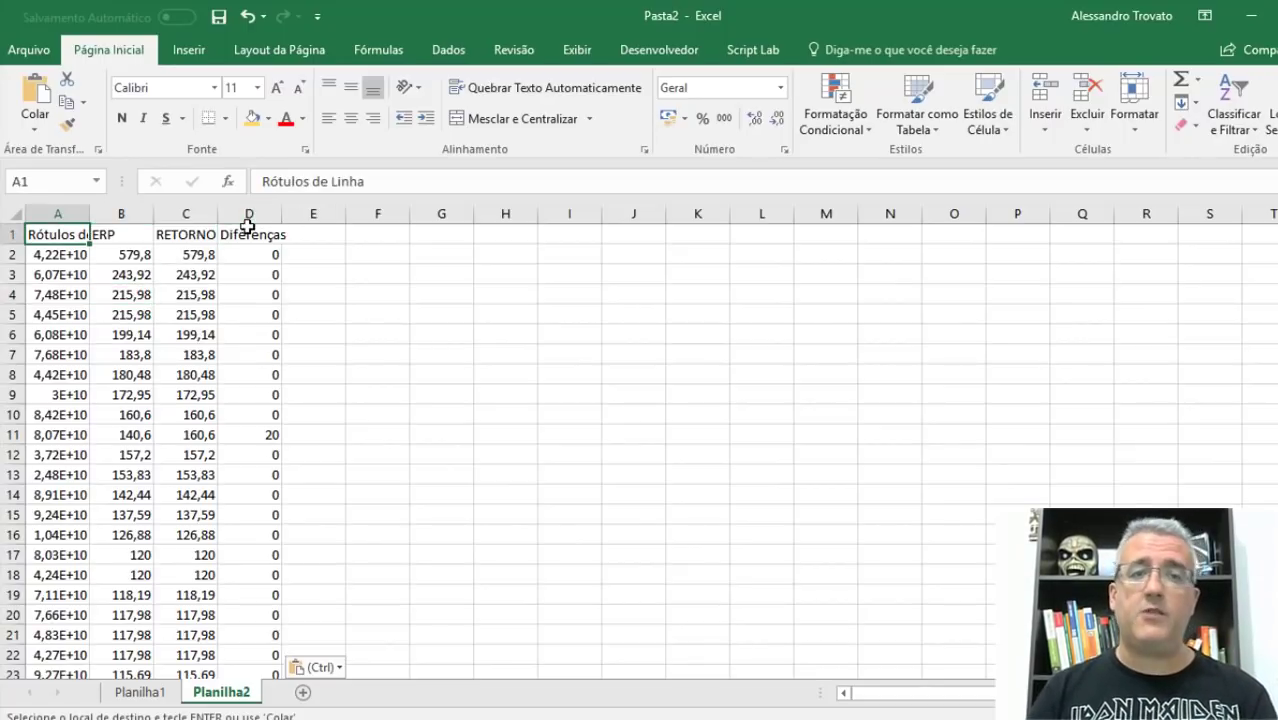
pyautogui.hotkey('ctrl', 'shift', 'Right')
pyautogui.hotkey('ctrl', 'shift', 'Down')
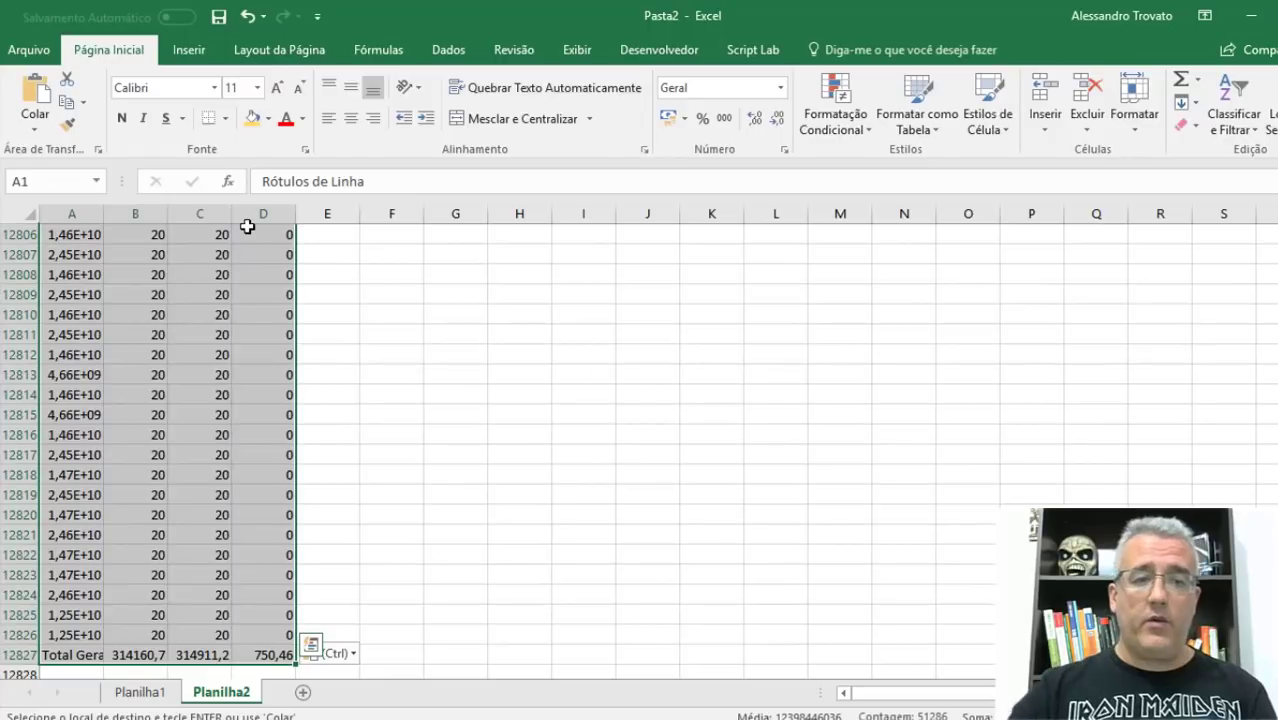
pyautogui.hotkey('shift', 'Up')
pyautogui.click(448, 50)
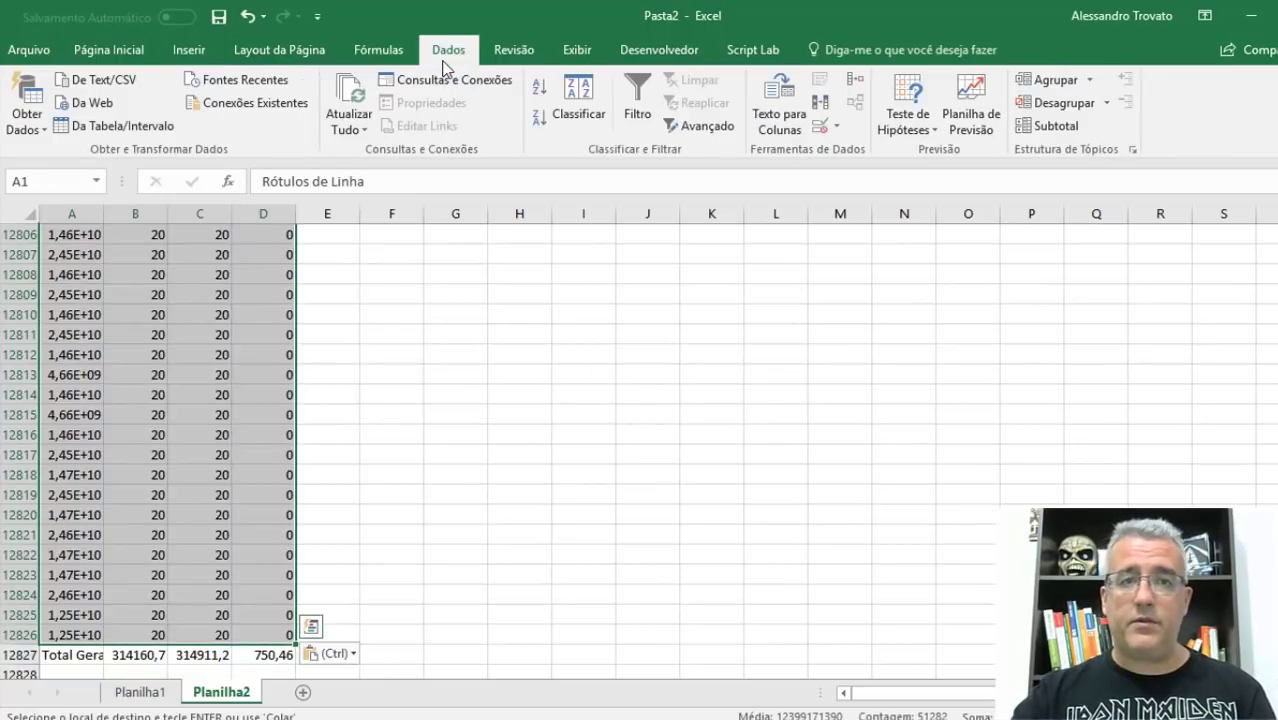
pyautogui.click(578, 100)
pyautogui.click(562, 328)
pyautogui.click(488, 386)
pyautogui.click(989, 327)
pyautogui.click(860, 357)
pyautogui.click(883, 476)
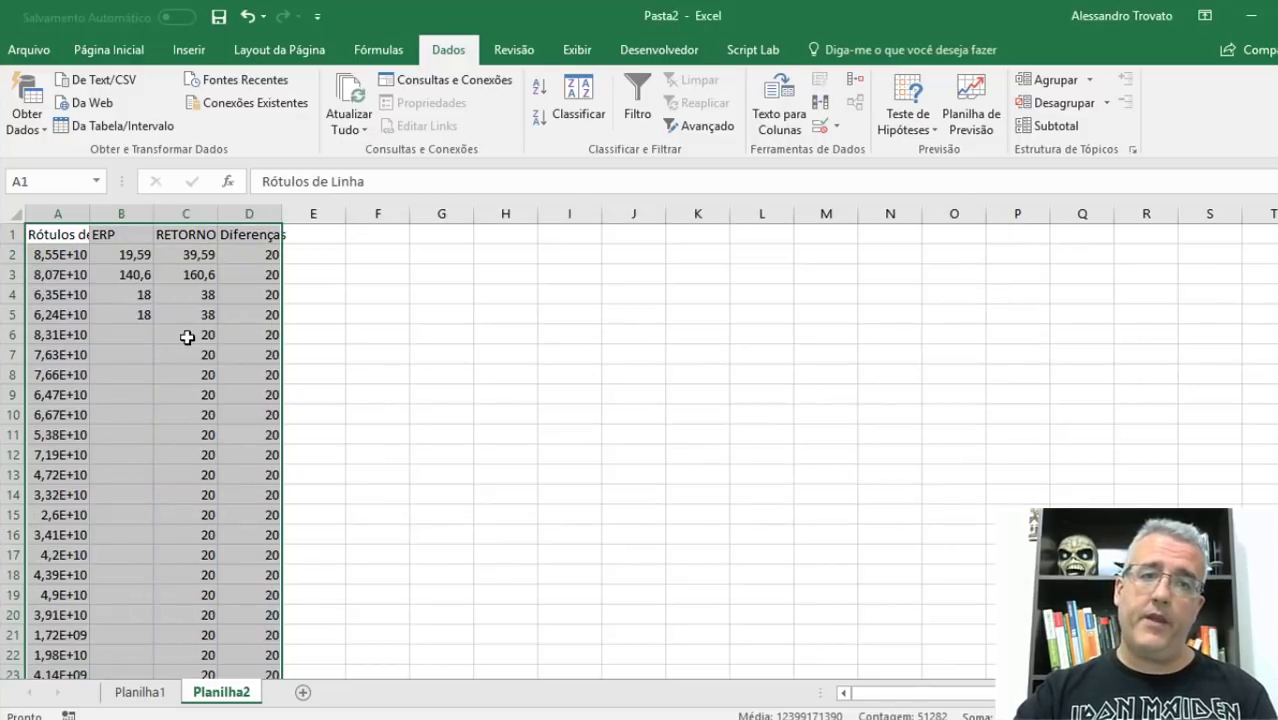
# Delete all rows with a zero difference, from row 41 down to the row above Total Geral.
pyautogui.click(272, 314)
pyautogui.scroll(-8, 290, 370)
pyautogui.scroll(-3, 284, 399)
pyautogui.click(13, 374)
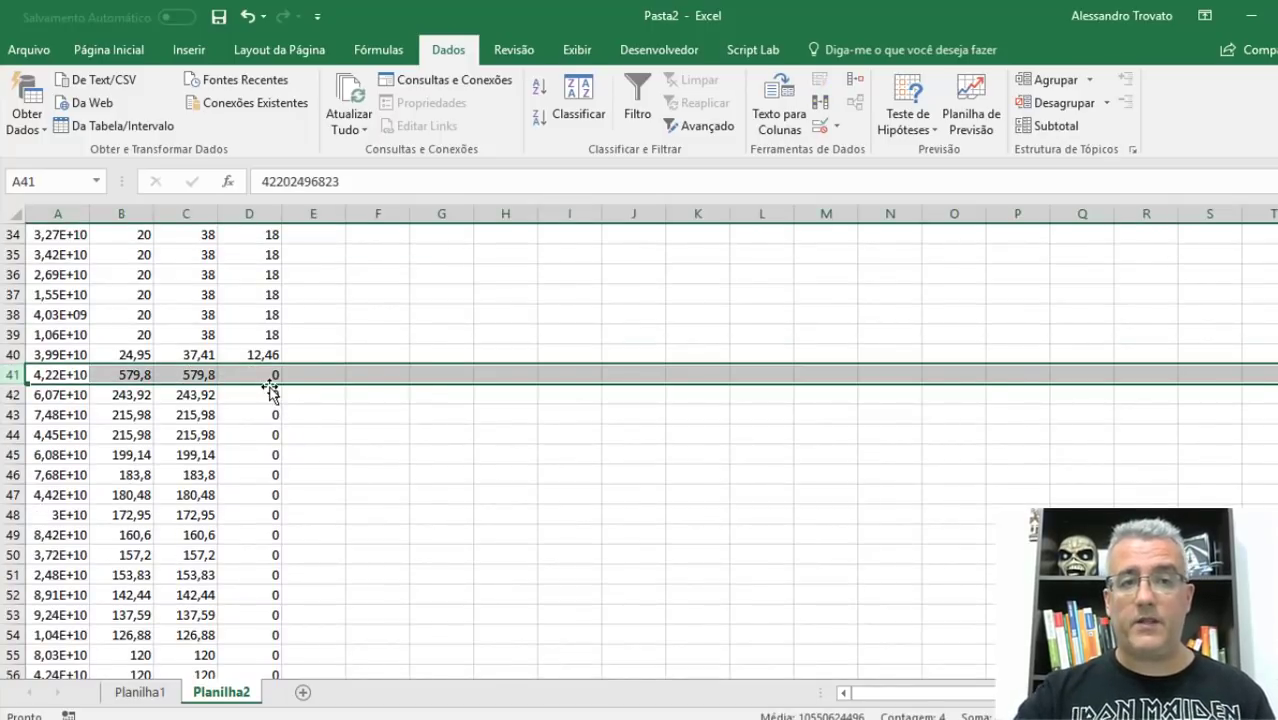
pyautogui.hotkey('ctrl', 'shift', 'Down')
pyautogui.hotkey('shift', 'Up')
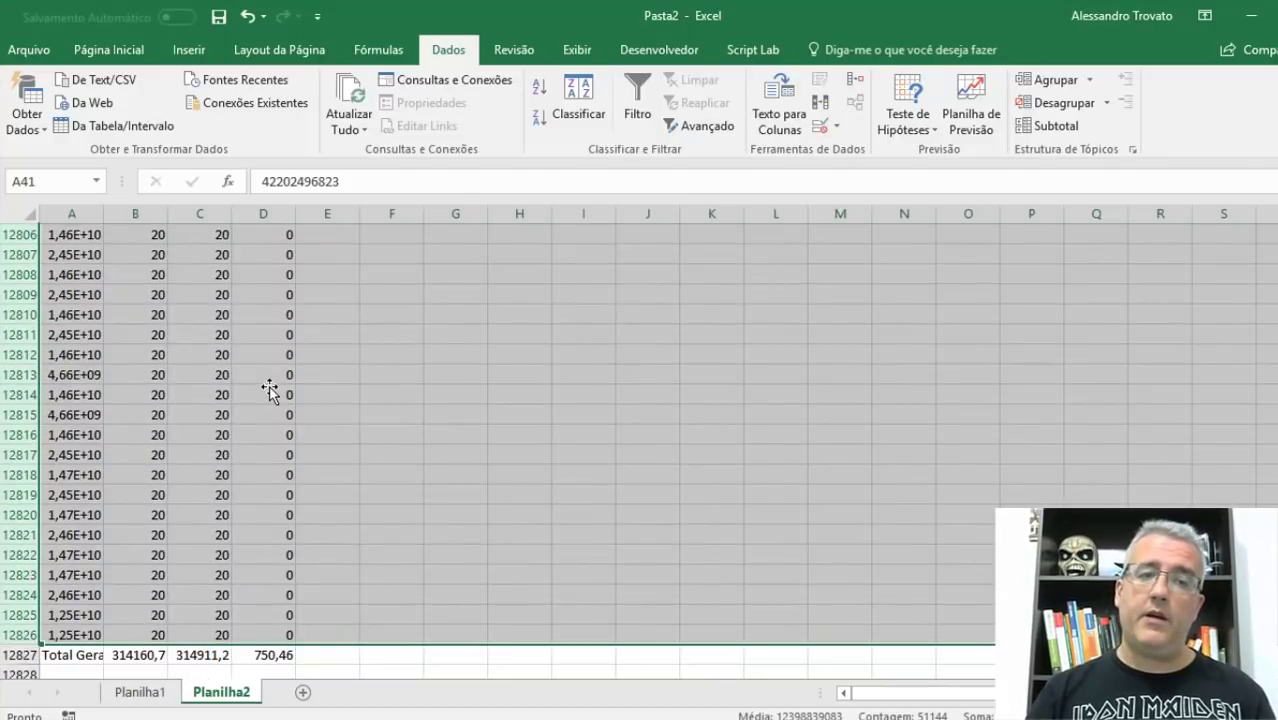
pyautogui.hotkey('ctrl', '-')
pyautogui.hotkey('ctrl', 'Home')
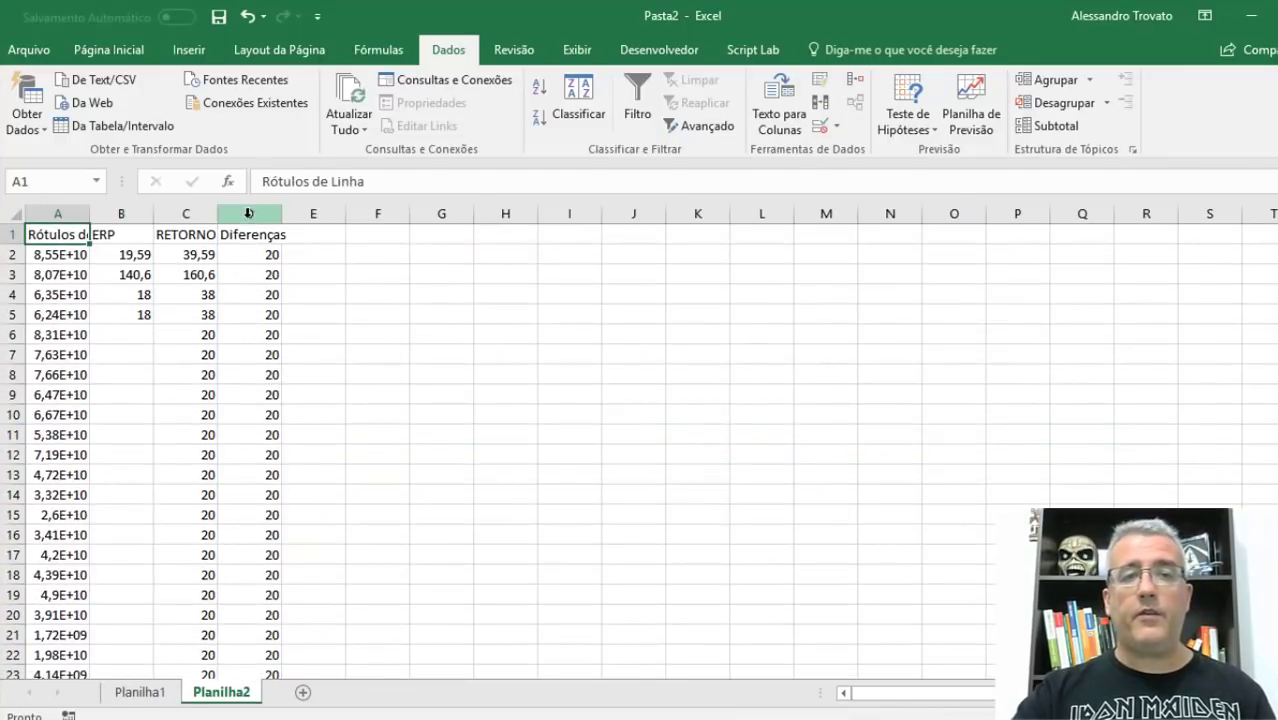
# Autofit the widths of columns A to D to their contents.
pyautogui.moveTo(249, 214); pyautogui.dragTo(86, 204)
pyautogui.doubleClick(88, 206)
pyautogui.click(285, 294)
# Apply the Moeda currency format to the ERP, RETORNO and Diferenças values in B2:D40.
pyautogui.scroll(-4, 360, 454)
pyautogui.scroll(-3, 360, 454)
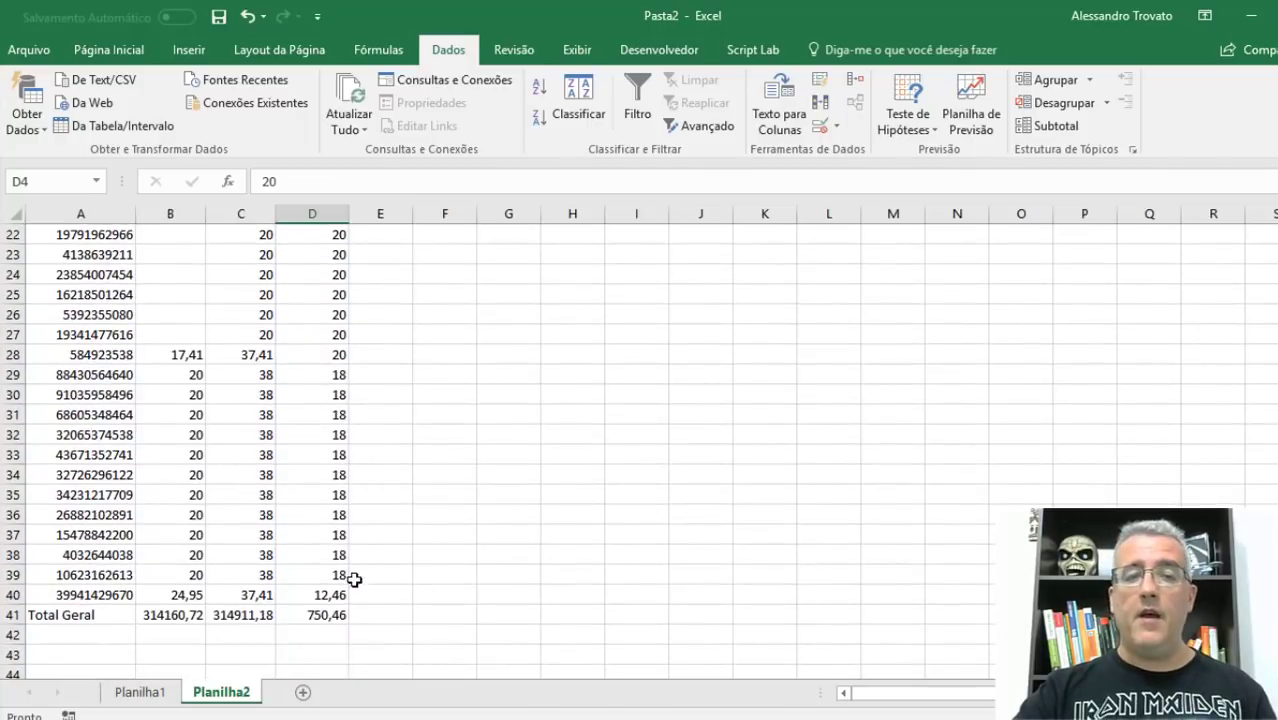
pyautogui.moveTo(344, 593); pyautogui.dragTo(183, 254)
pyautogui.click(108, 50)
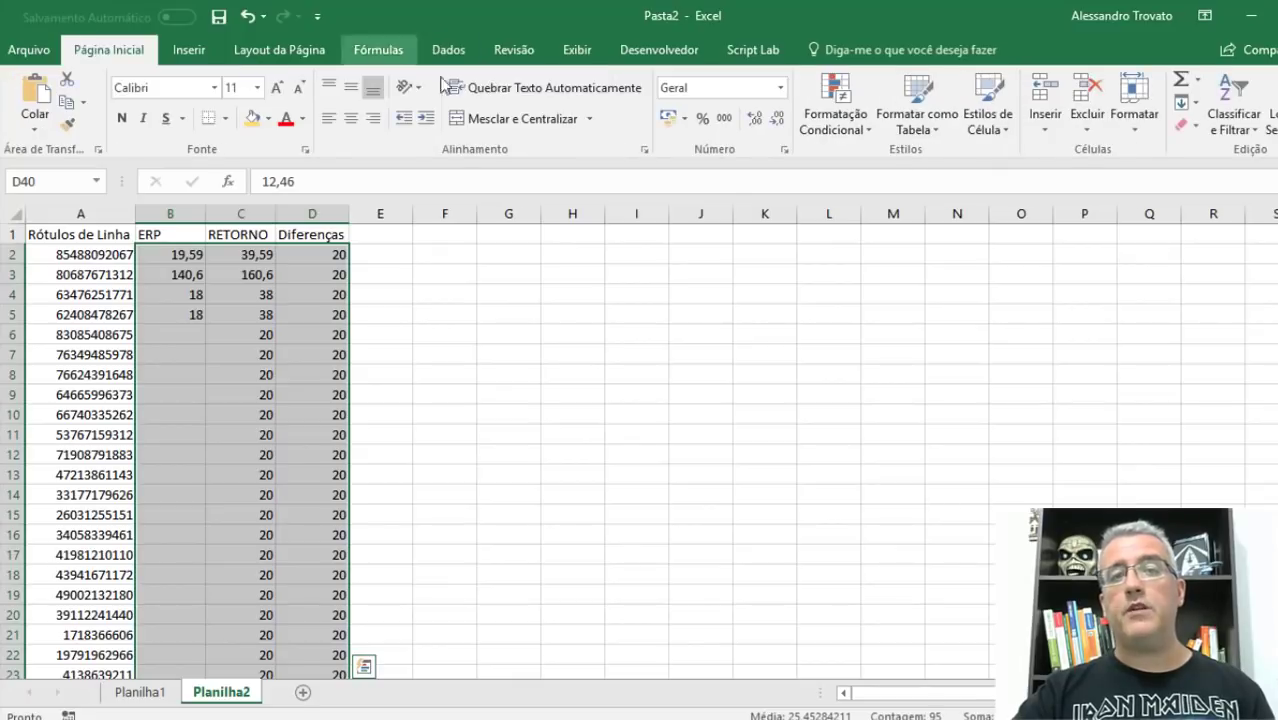
pyautogui.click(780, 88)
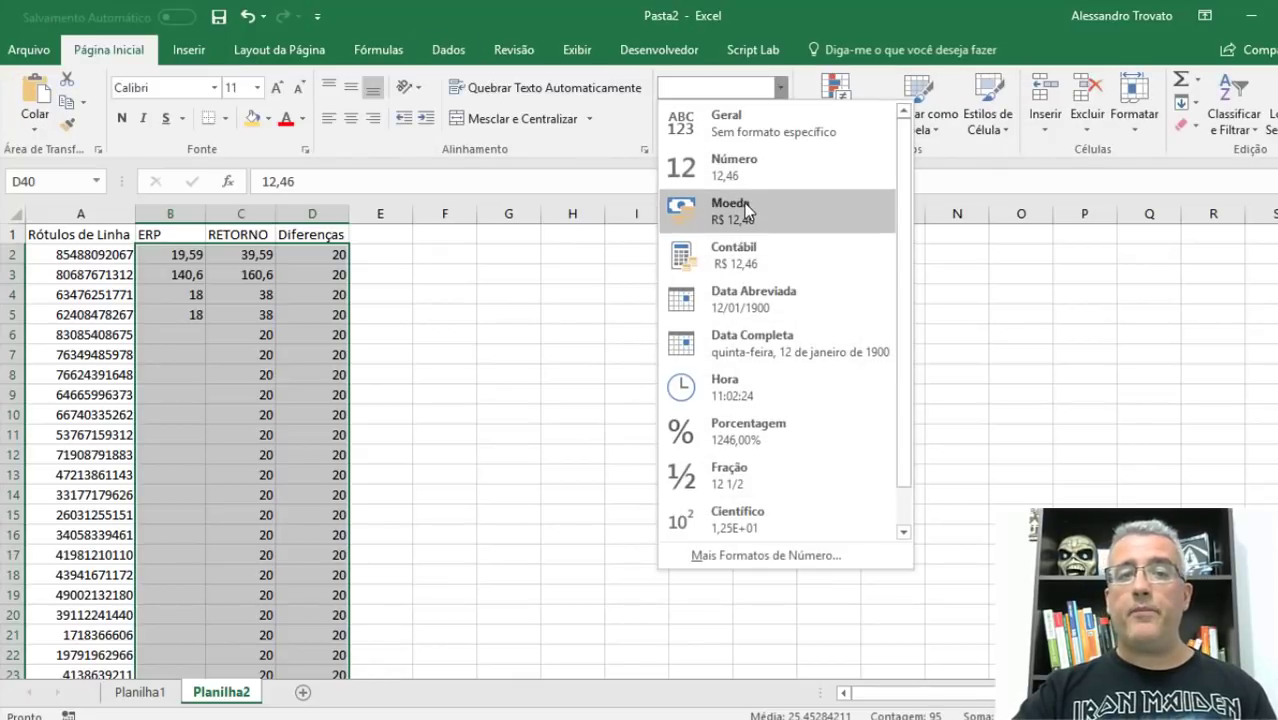
pyautogui.click(744, 203)
pyautogui.click(538, 337)
# Repeat the currency format on the Total Geral values in row 41 and return to the list's first rows.
pyautogui.moveTo(331, 483); pyautogui.dragTo(183, 486)
pyautogui.press('F4')
pyautogui.click(420, 487)
pyautogui.click(488, 474)
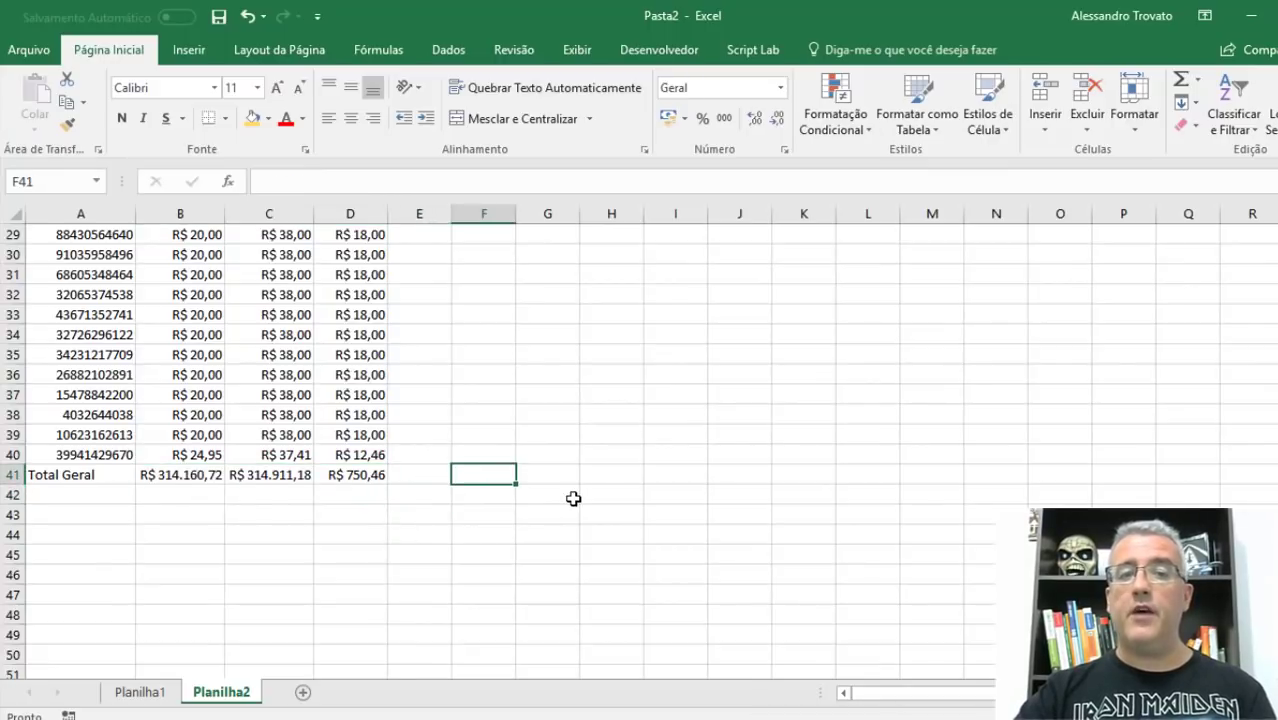
pyautogui.scroll(8, 573, 498)
pyautogui.scroll(2, 573, 498)
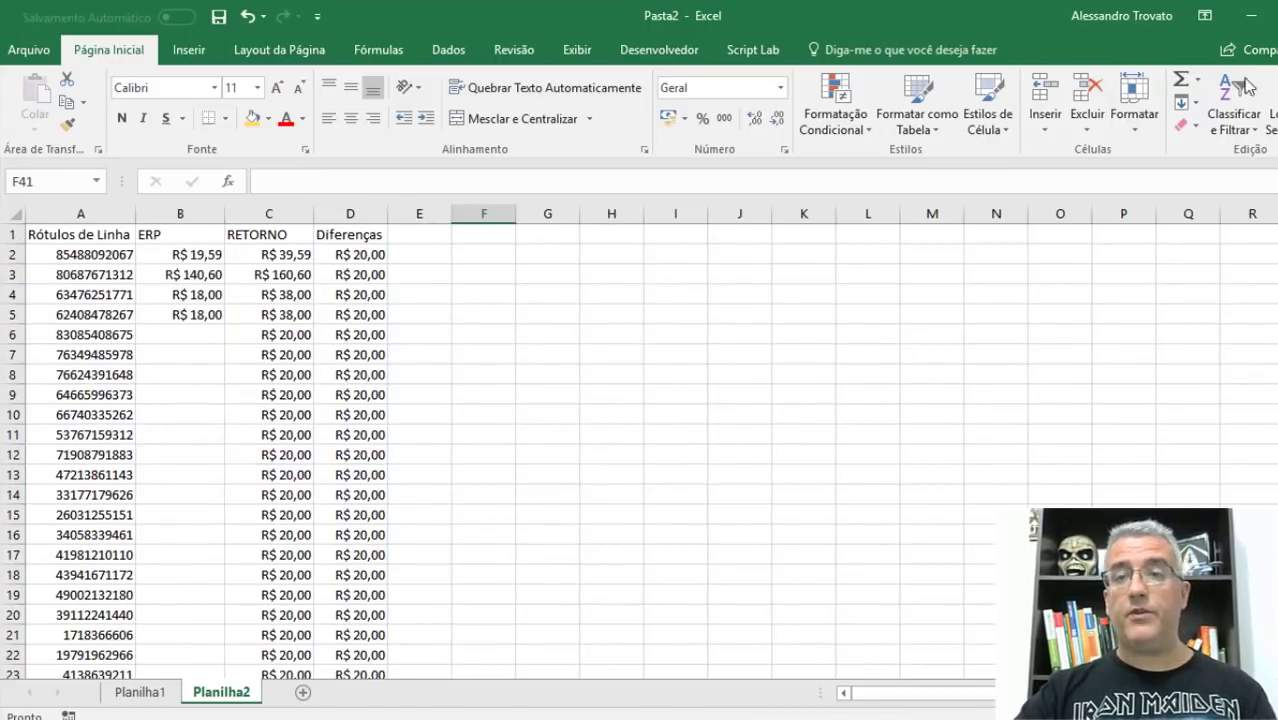
# Minimize the Pasta2 workbook and the Aula 2 return file import workbook.
pyautogui.click(1250, 15)
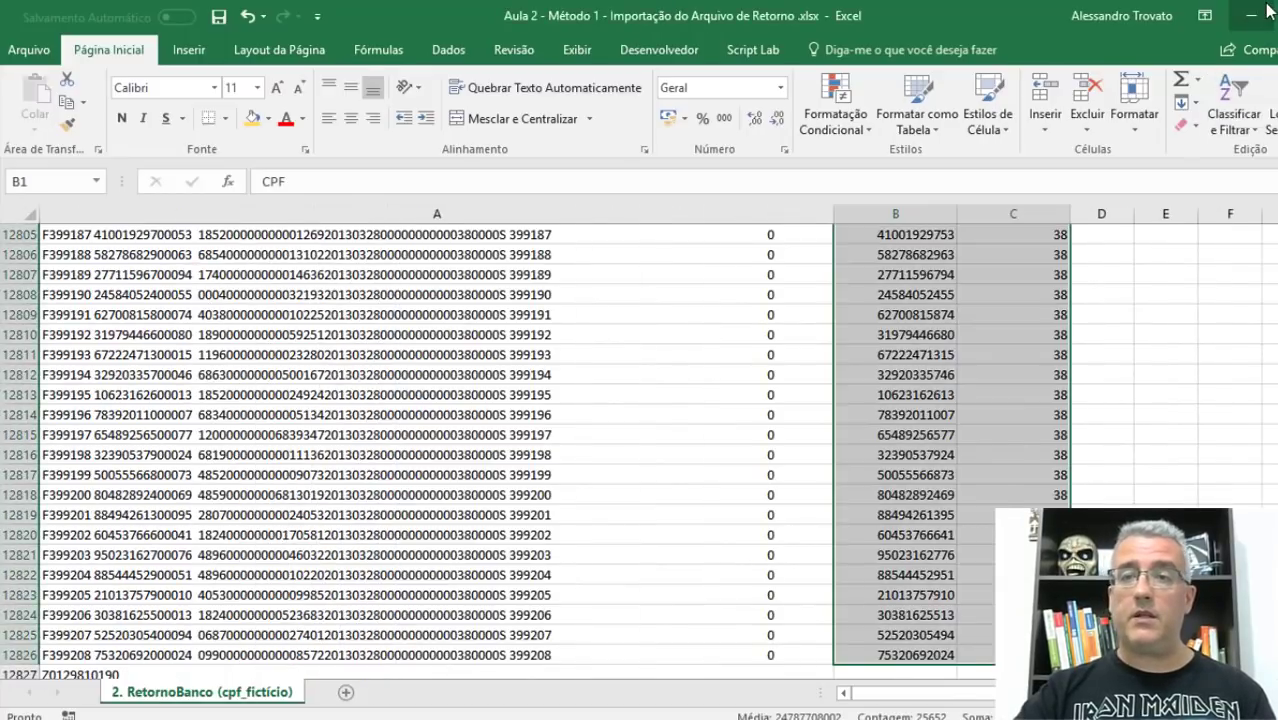
pyautogui.click(1250, 15)
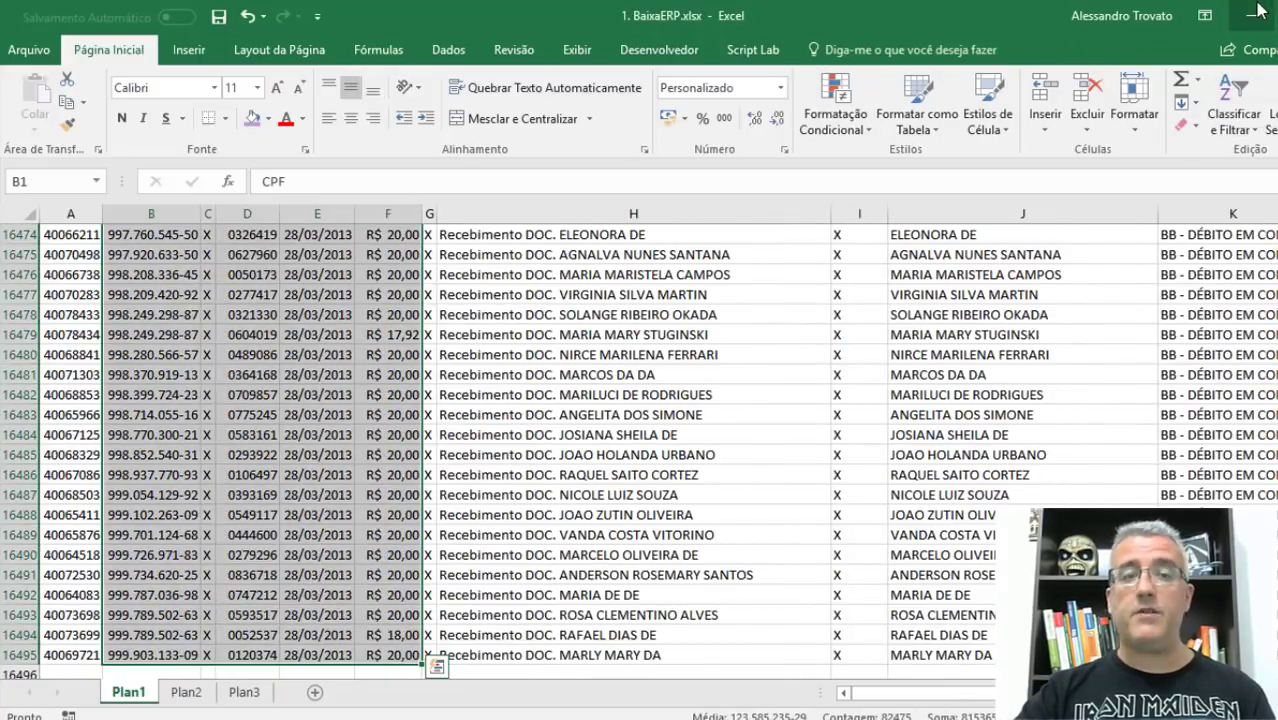